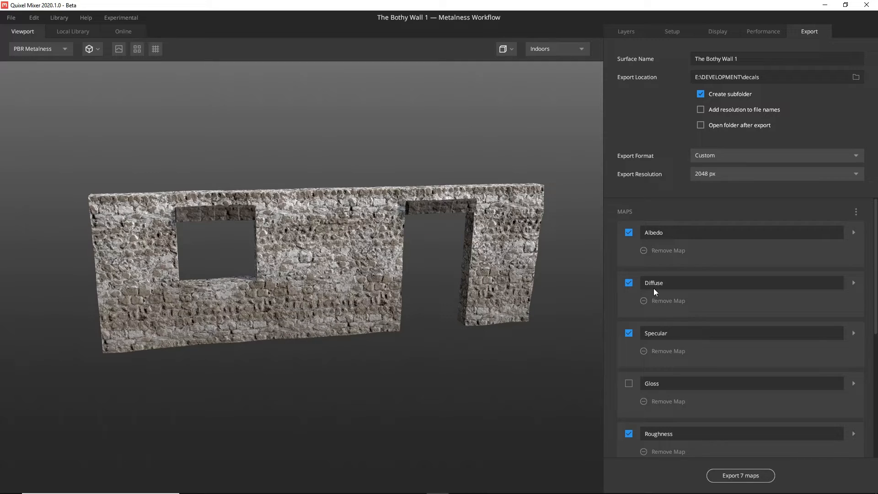
{"action": "scroll", "coordinate": [658, 385], "scroll_direction": "down", "scroll_amount": 3}
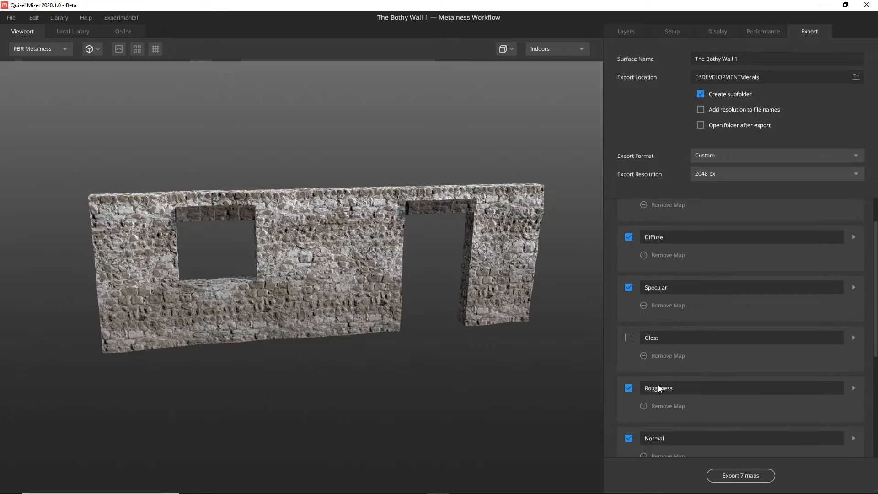
{"action": "scroll", "coordinate": [661, 375], "scroll_direction": "down", "scroll_amount": 3}
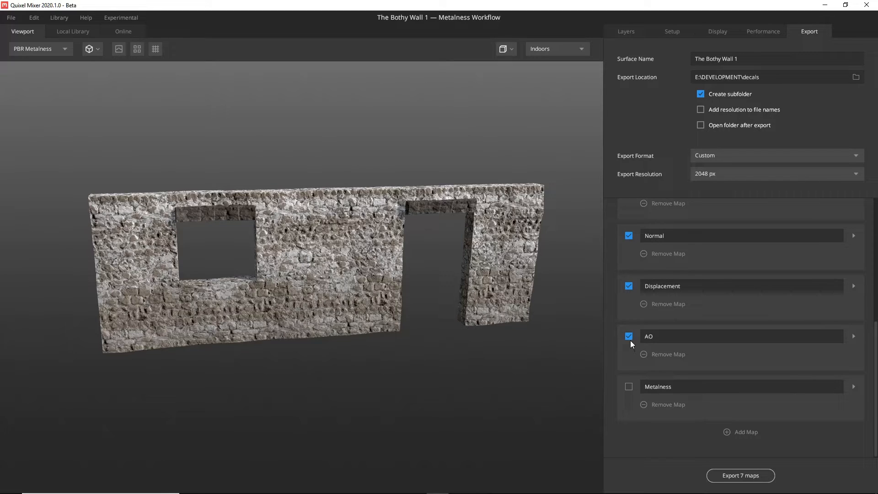
{"action": "scroll", "coordinate": [632, 339], "scroll_direction": "up", "scroll_amount": 6}
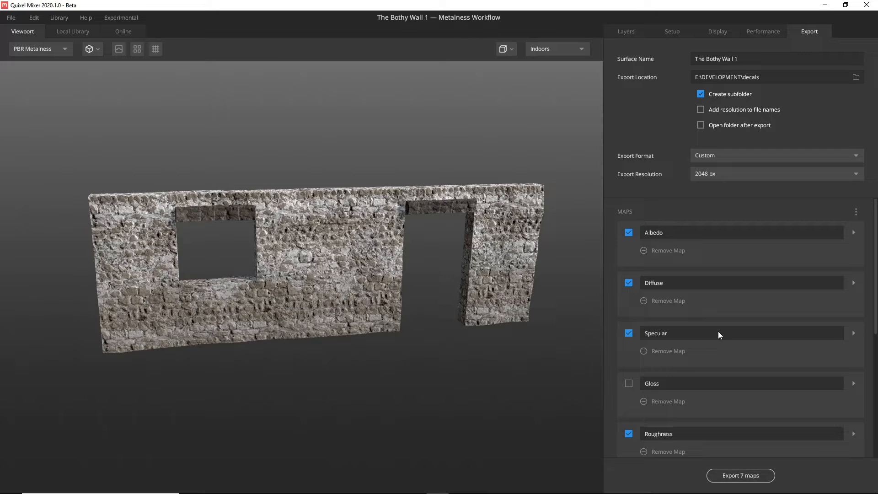
Step: Start choosing a new export location and browse to U:\VIDEOS\The Bothy\Assets
{"action": "left_click", "coordinate": [732, 77]}
{"action": "left_click", "coordinate": [855, 77]}
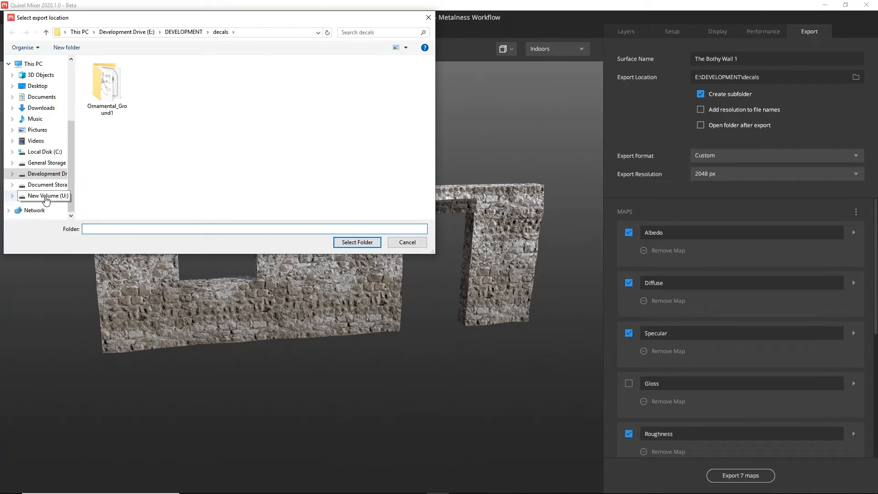
{"action": "left_click", "coordinate": [43, 195]}
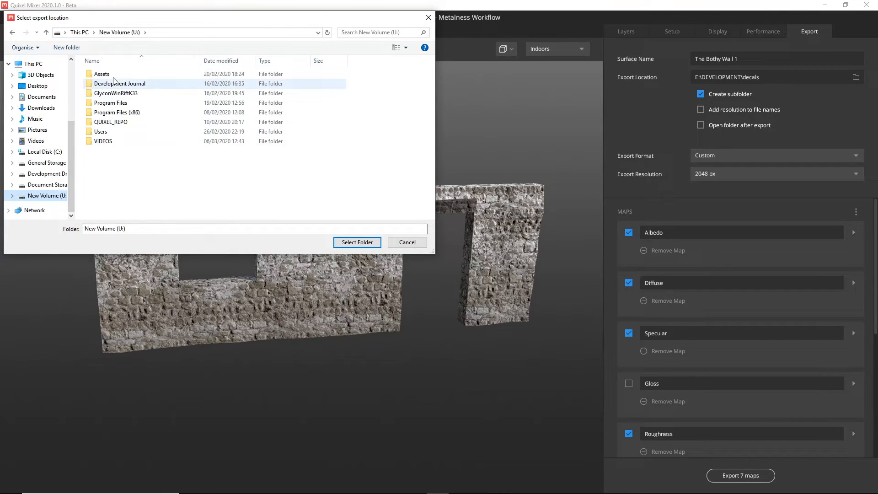
{"action": "double_click", "coordinate": [99, 141]}
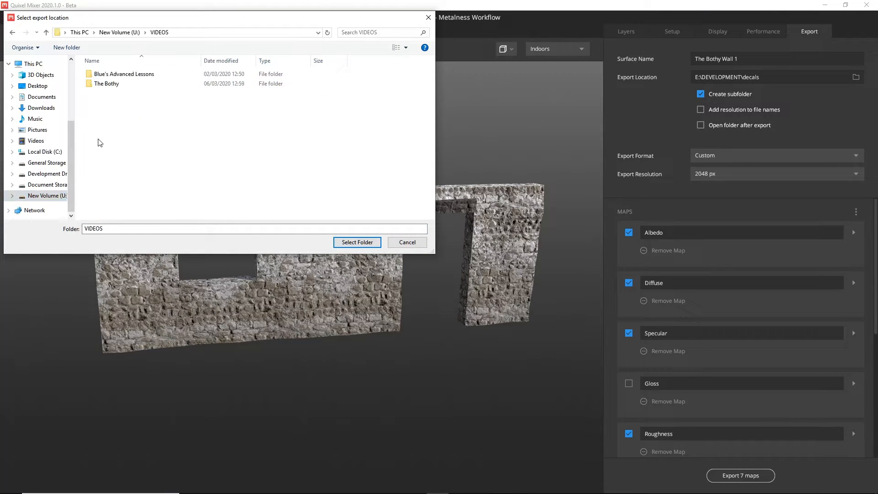
{"action": "double_click", "coordinate": [107, 84]}
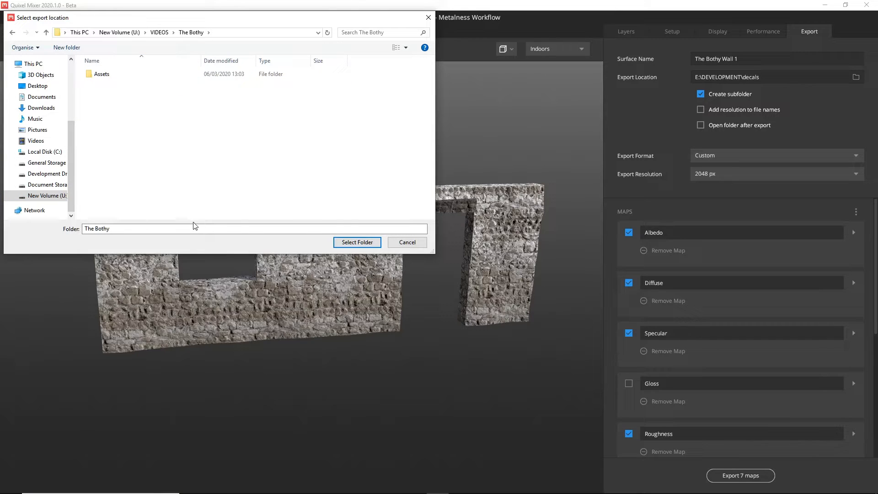
{"action": "double_click", "coordinate": [109, 77]}
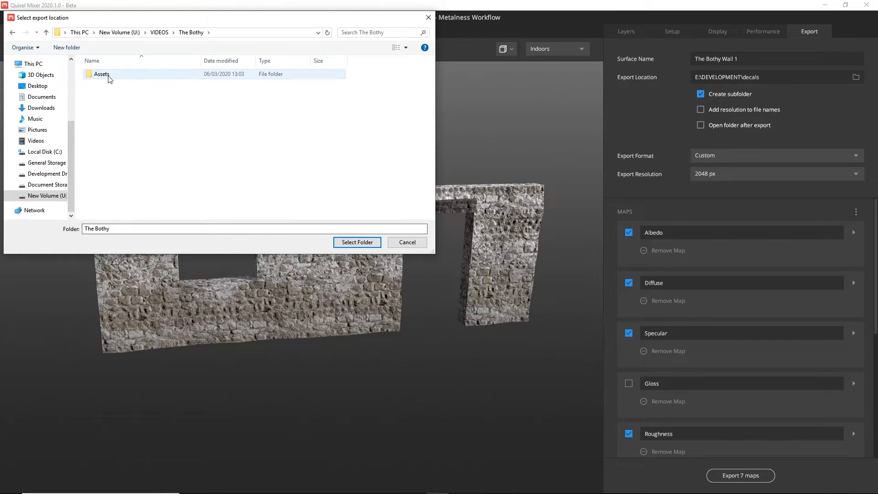
{"action": "left_click", "coordinate": [149, 226]}
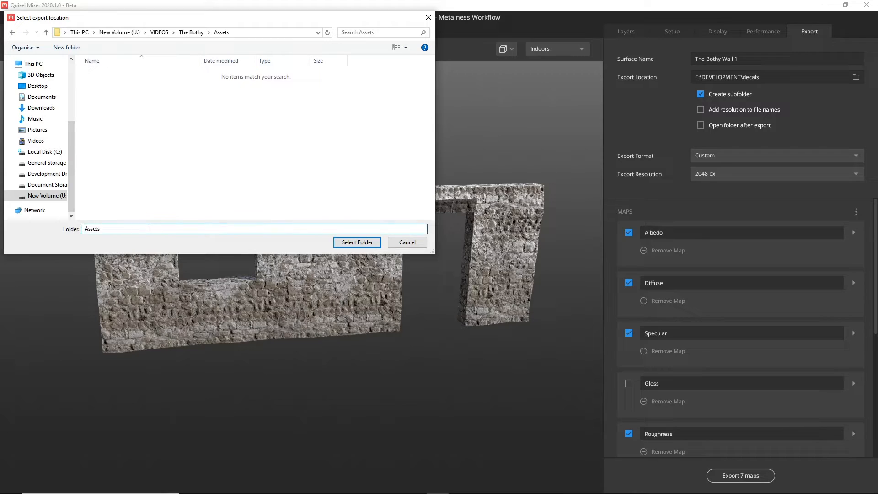
{"action": "key", "text": "ctrl+a"}
{"action": "type", "text": "textures"}
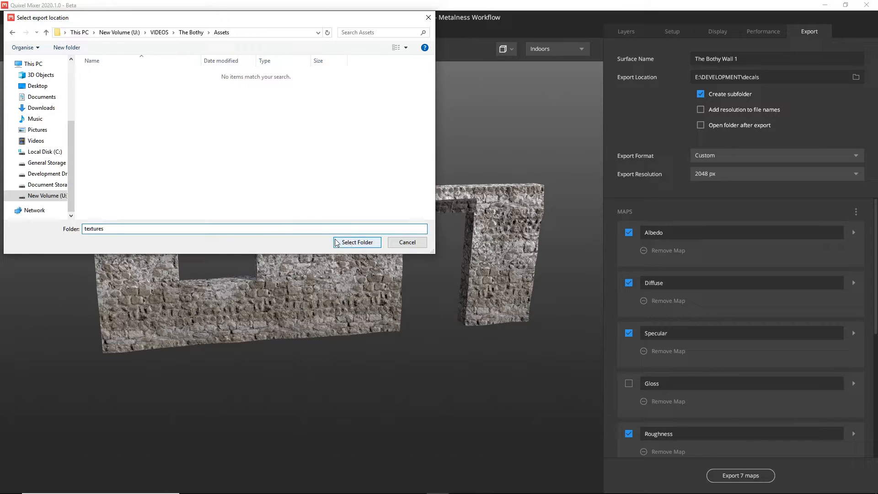
Step: Create a folder named textures inside Assets and select it as the export location
{"action": "right_click", "coordinate": [178, 125]}
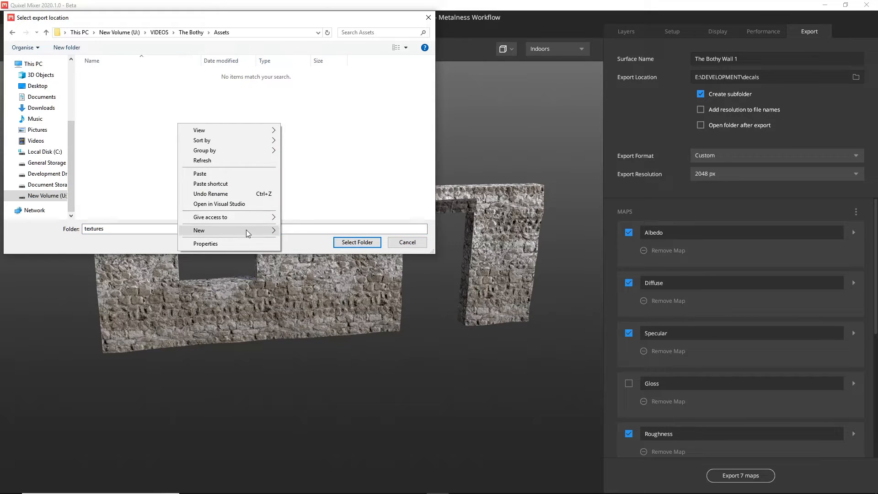
{"action": "mouse_move", "coordinate": [256, 230]}
{"action": "left_click", "coordinate": [302, 230]}
{"action": "type", "text": "te"}
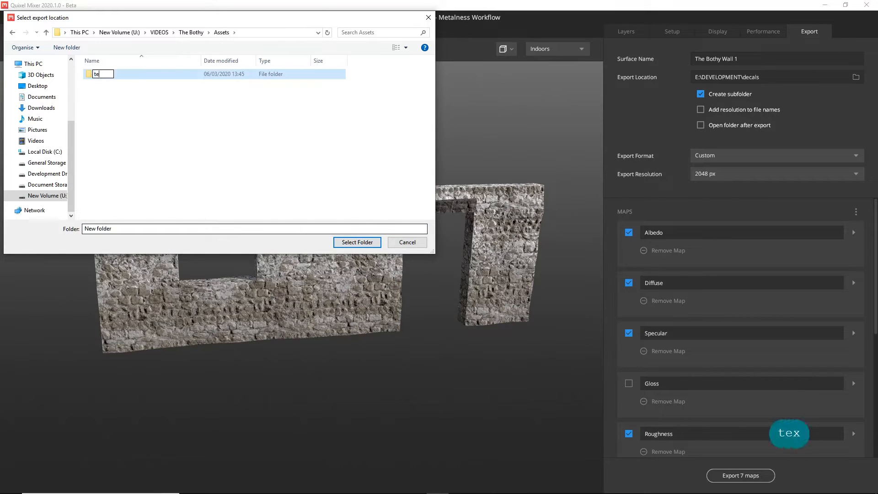
{"action": "type", "text": "xtures"}
{"action": "key", "text": "Return"}
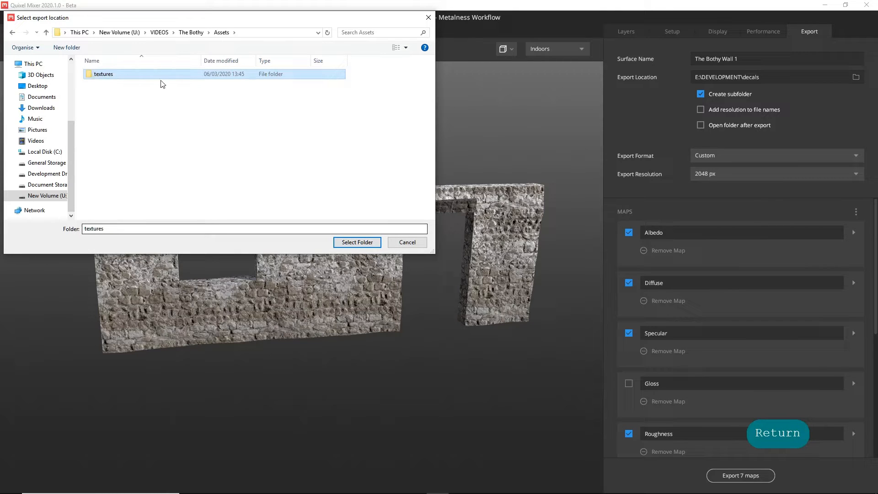
{"action": "left_click", "coordinate": [357, 243]}
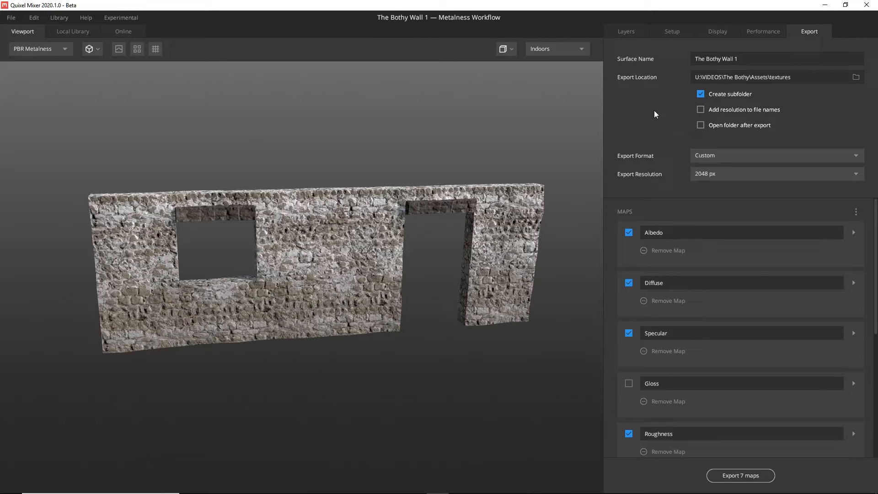
Step: Examine the available export formats and which texture maps are enabled for export
{"action": "left_click", "coordinate": [715, 157]}
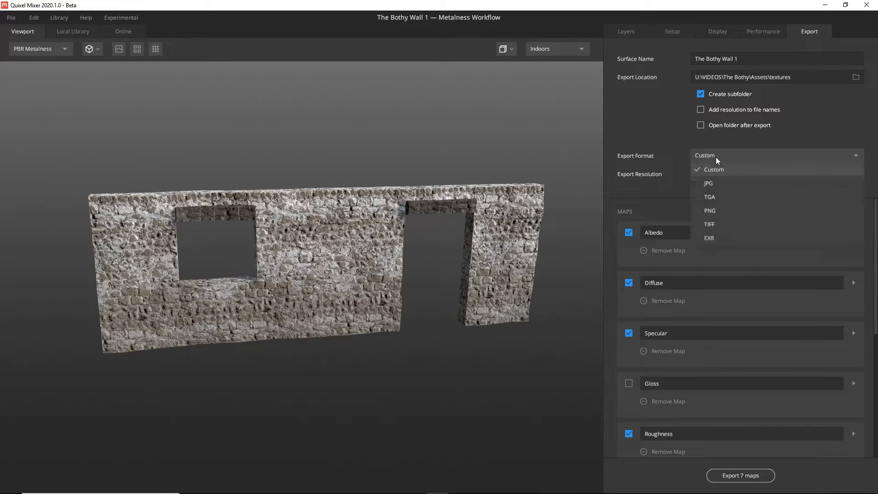
{"action": "left_click", "coordinate": [638, 106]}
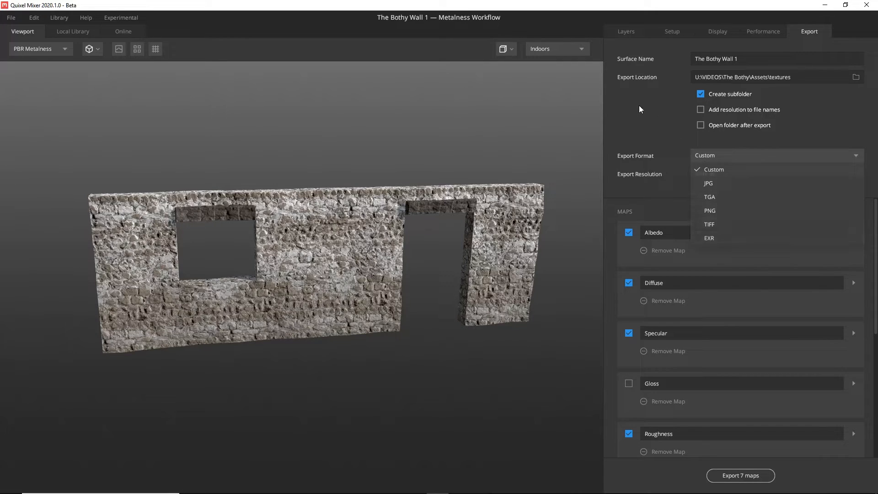
{"action": "scroll", "coordinate": [777, 230], "scroll_direction": "down", "scroll_amount": 4}
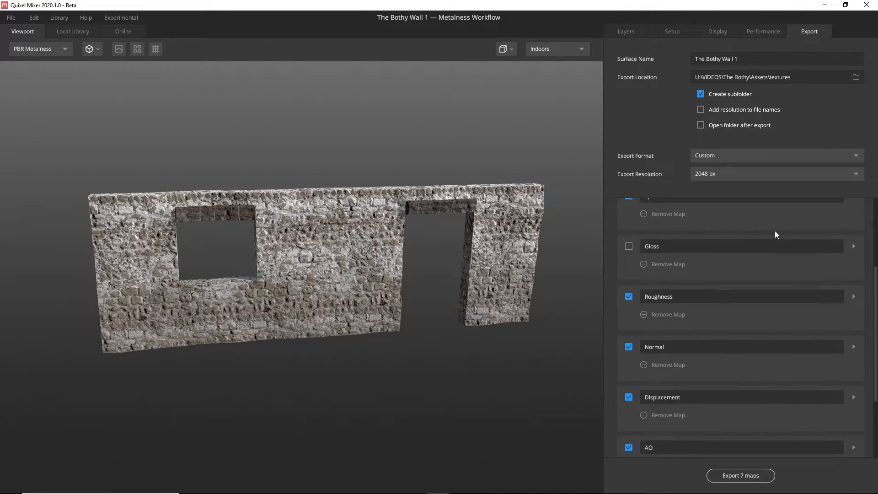
{"action": "scroll", "coordinate": [774, 234], "scroll_direction": "up", "scroll_amount": 3}
{"action": "scroll", "coordinate": [774, 236], "scroll_direction": "up", "scroll_amount": 2}
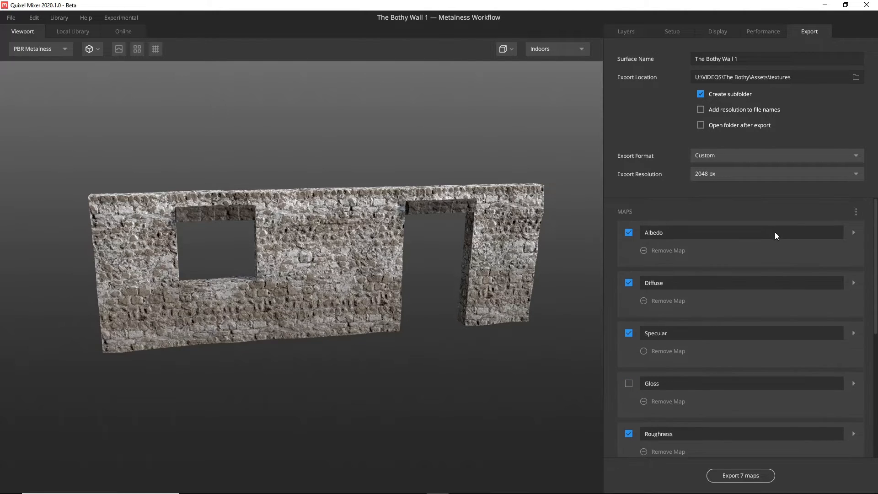
{"action": "scroll", "coordinate": [774, 233], "scroll_direction": "down", "scroll_amount": 4}
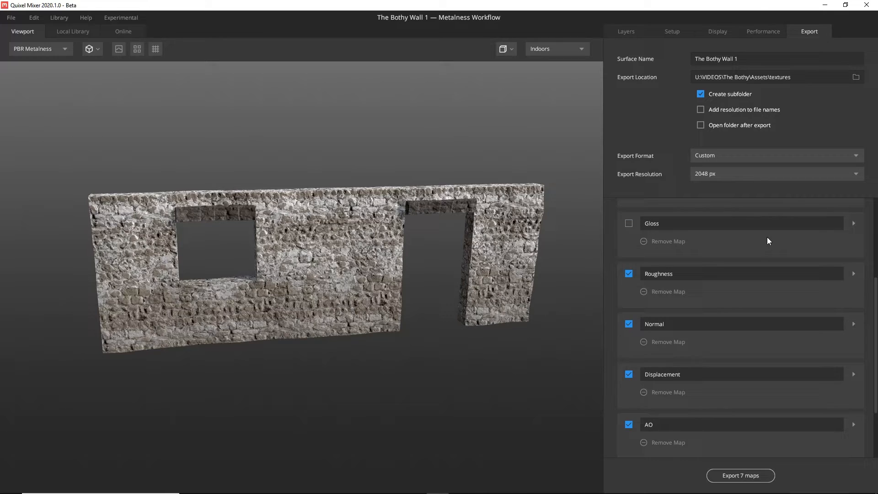
{"action": "scroll", "coordinate": [764, 238], "scroll_direction": "up", "scroll_amount": 1}
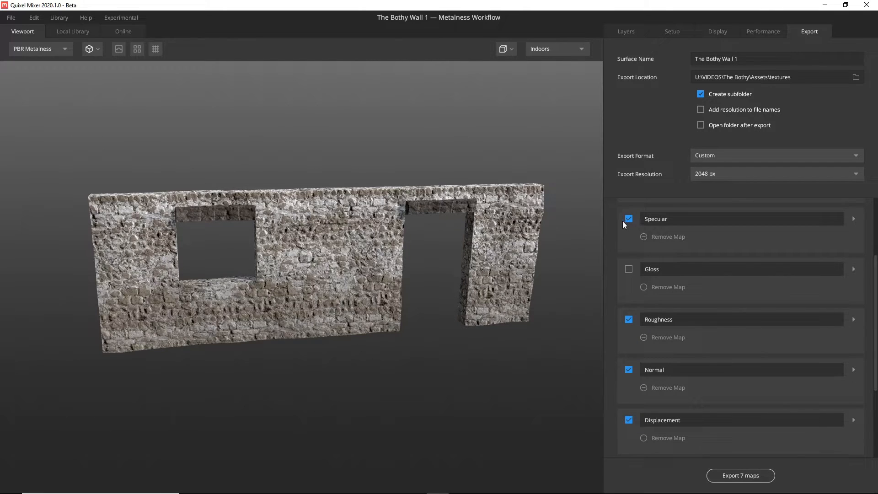
{"action": "scroll", "coordinate": [623, 222], "scroll_direction": "down", "scroll_amount": 3}
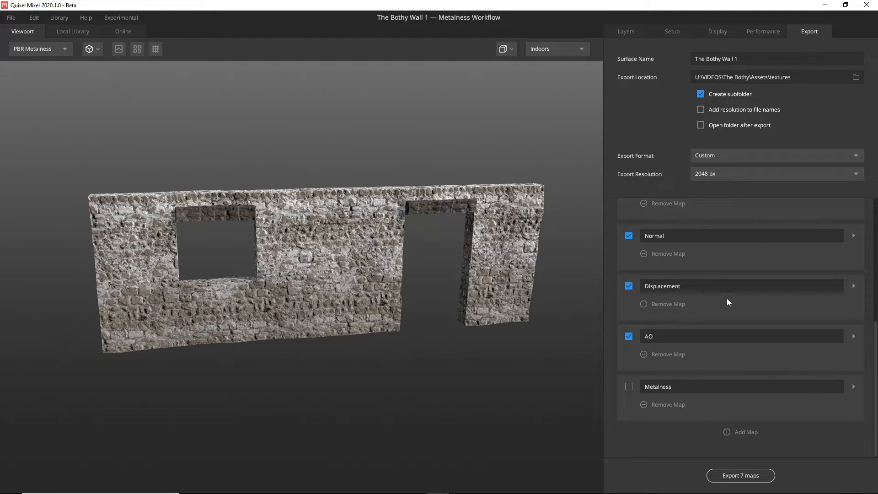
Step: Export the 7 enabled maps of The Bothy Wall 1 and switch to Unreal Editor
{"action": "left_click", "coordinate": [732, 477]}
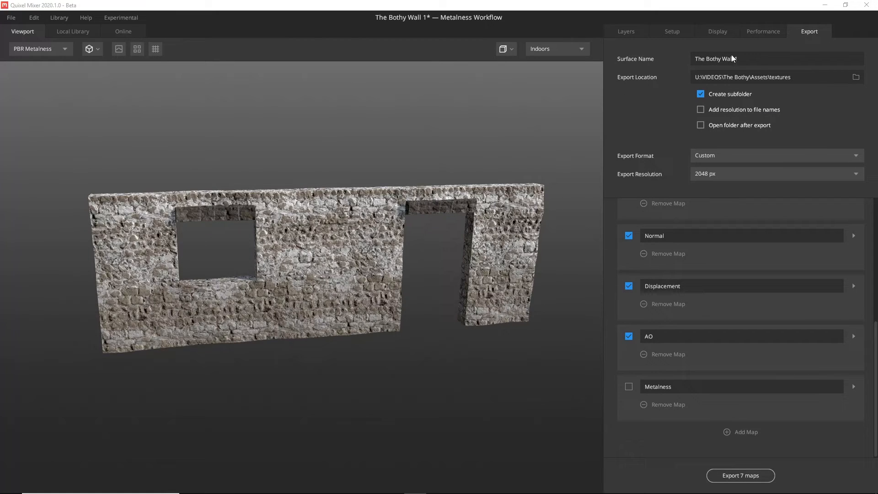
{"action": "left_click", "coordinate": [826, 5]}
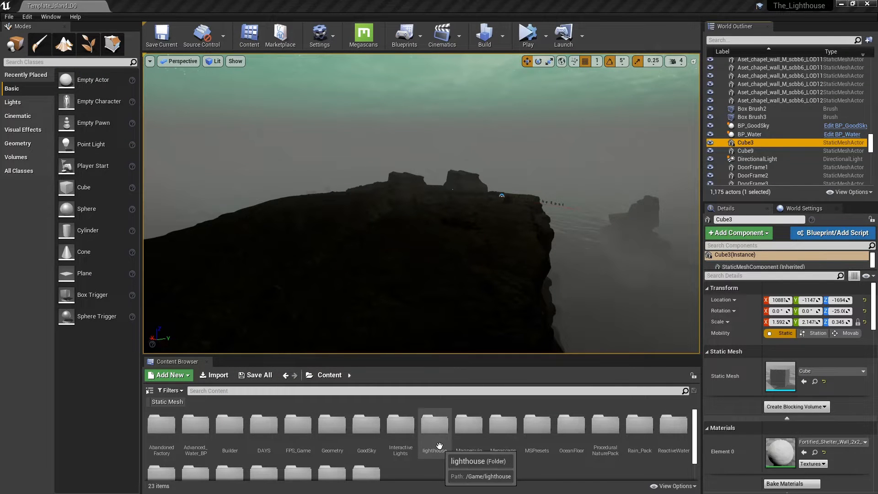
Step: Create a folder named bothy inside the project's lighthouse content folder and open it
{"action": "scroll", "coordinate": [440, 446], "scroll_direction": "down", "scroll_amount": 1}
{"action": "scroll", "coordinate": [440, 446], "scroll_direction": "up", "scroll_amount": 1}
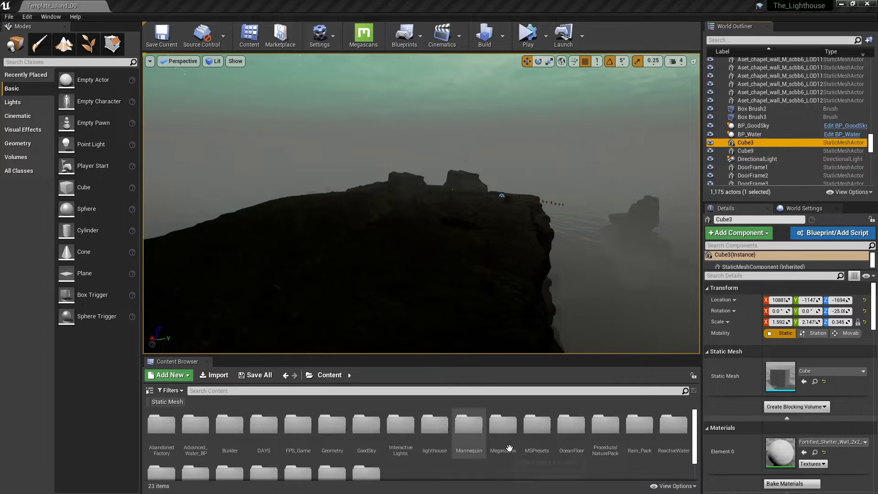
{"action": "double_click", "coordinate": [435, 425]}
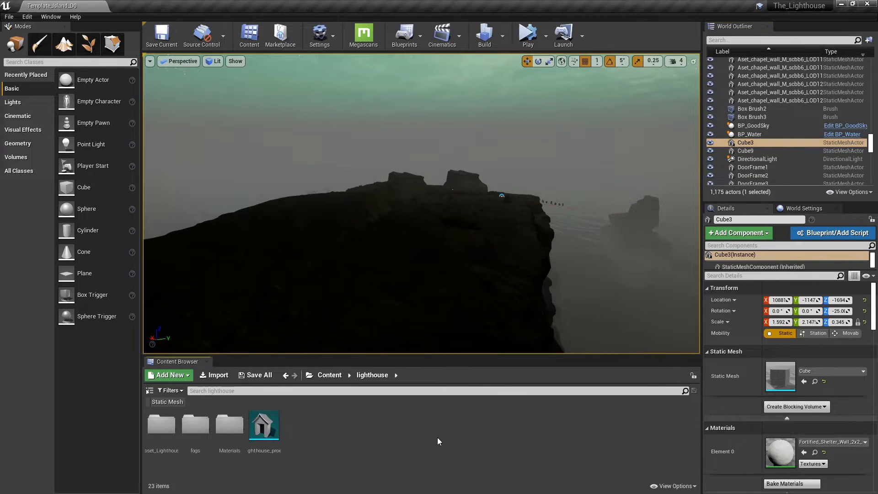
{"action": "right_click", "coordinate": [329, 442]}
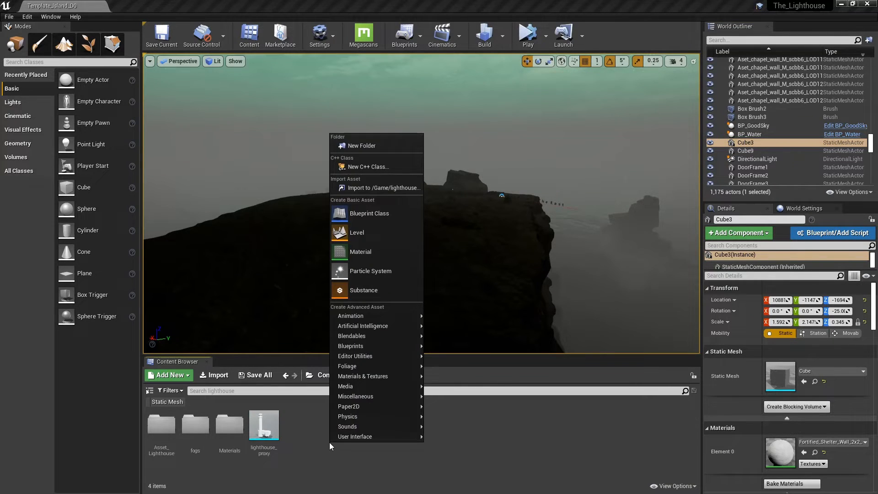
{"action": "left_click", "coordinate": [392, 147]}
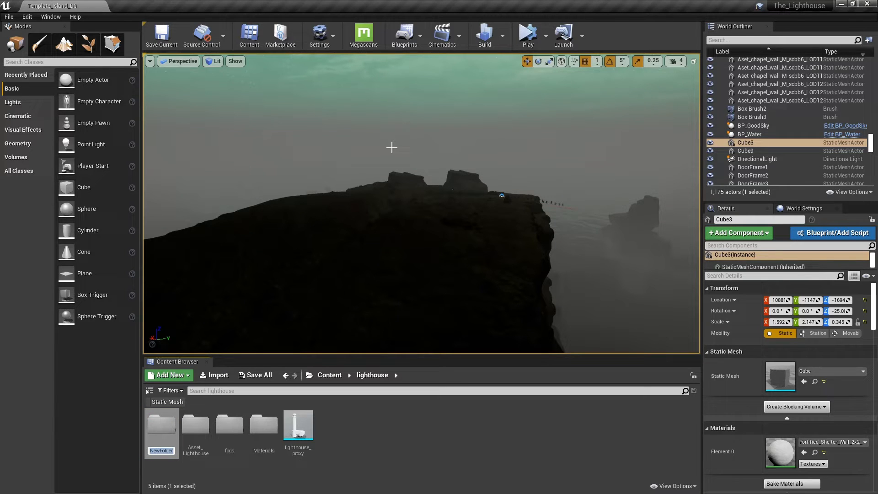
{"action": "type", "text": "bothy"}
{"action": "key", "text": "Return"}
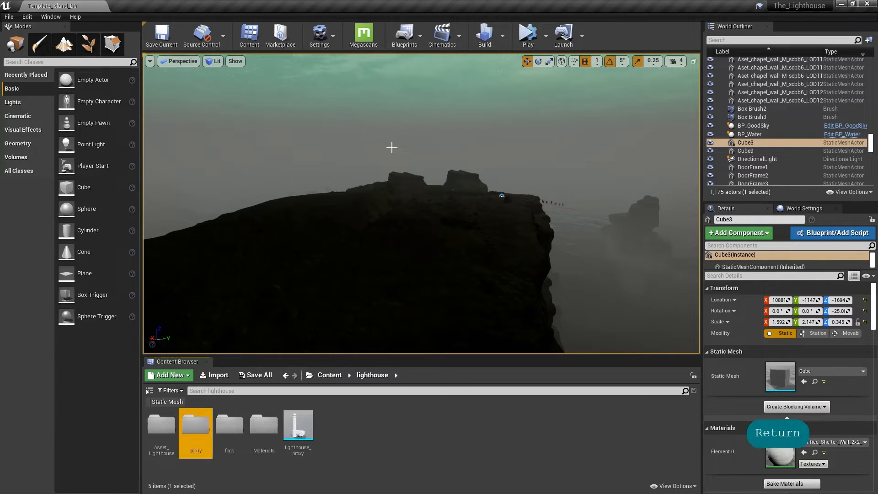
{"action": "key", "text": "Return"}
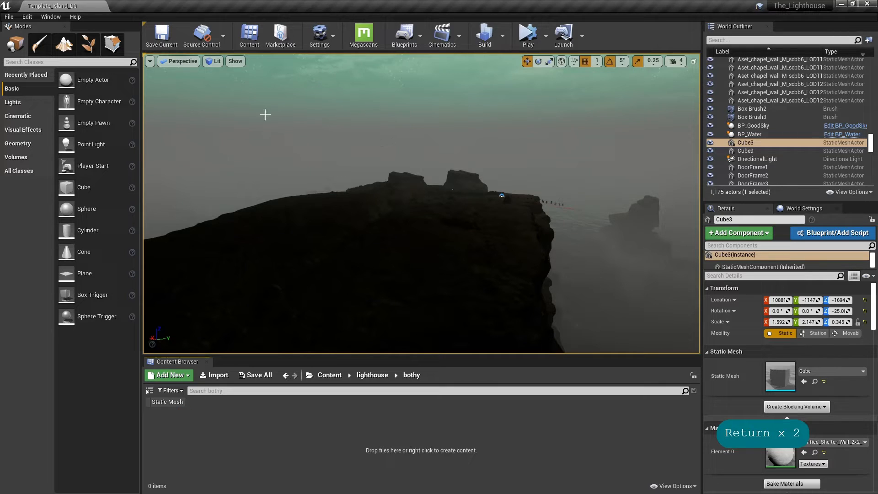
Step: Start an import into the bothy folder and browse to the New Volume (U:) drive
{"action": "left_click", "coordinate": [218, 377]}
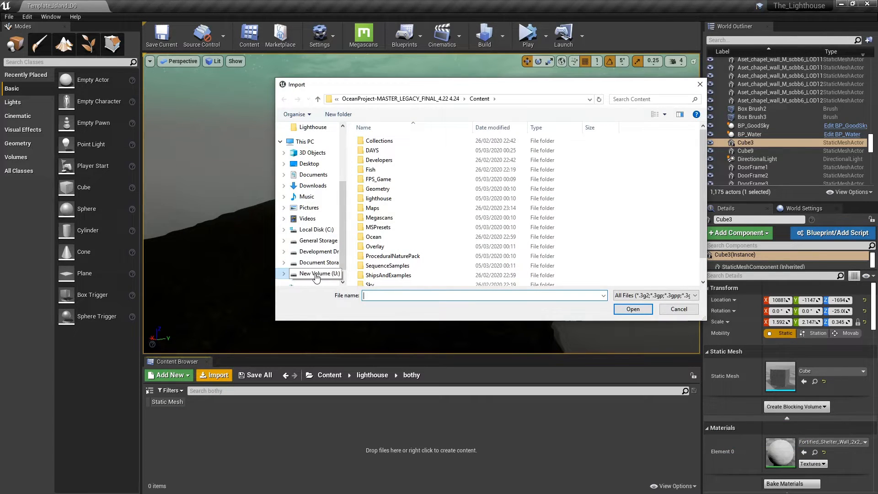
{"action": "left_click", "coordinate": [315, 273]}
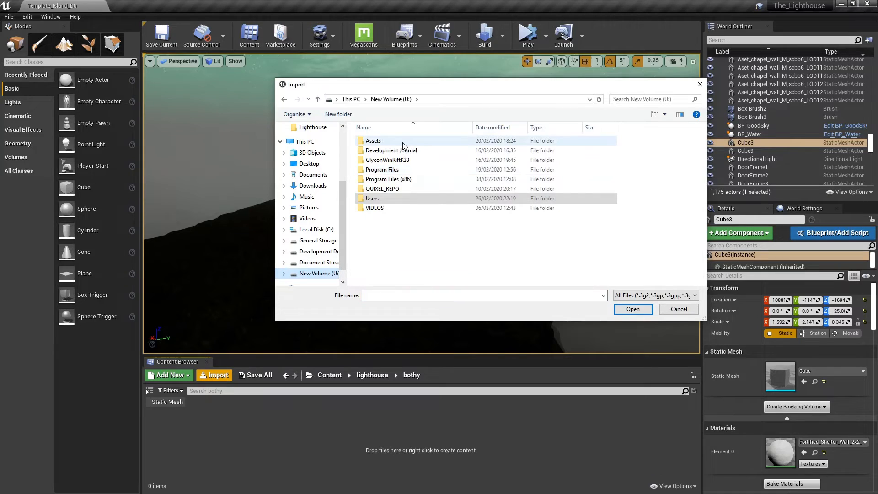
{"action": "double_click", "coordinate": [380, 200]}
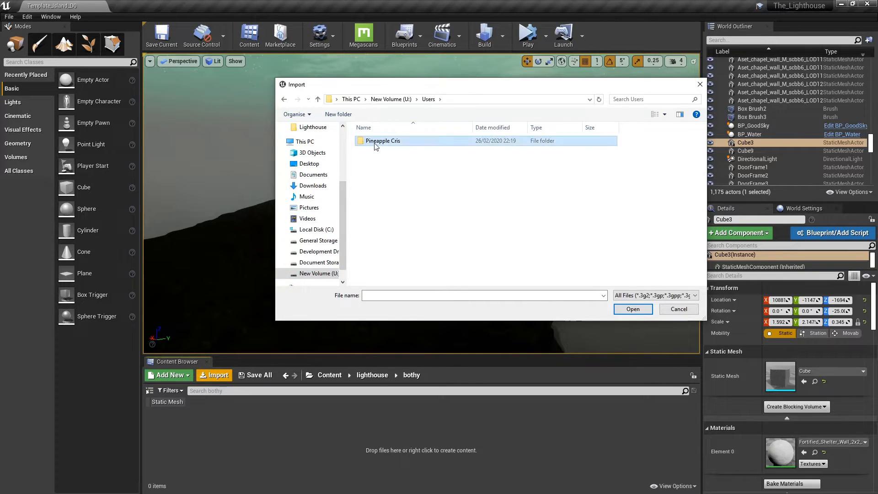
{"action": "double_click", "coordinate": [382, 142]}
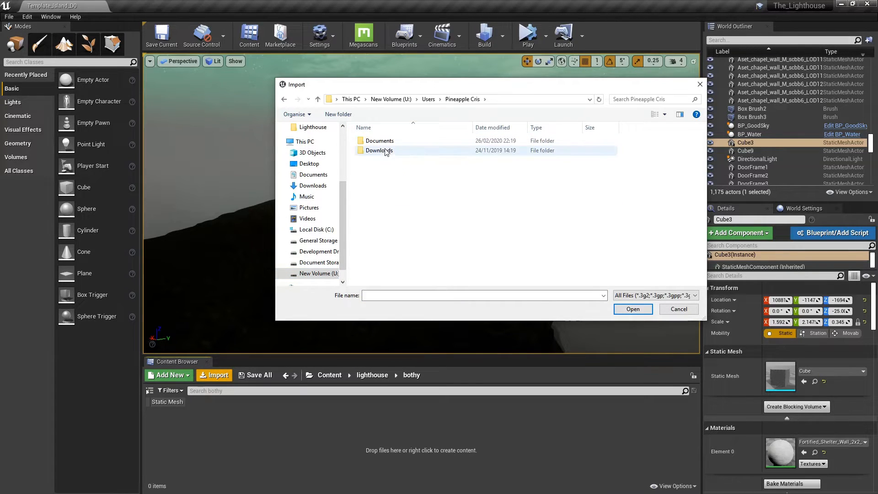
{"action": "key", "text": "alt+Up"}
{"action": "key", "text": "alt+Up"}
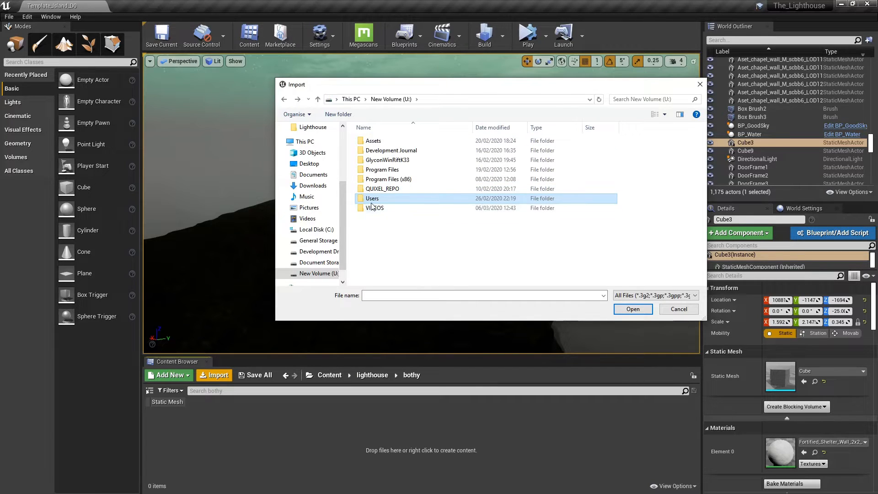
Step: Import b_wall_long_01_export_single_material from VIDEOS > The Bothy > Assets with the default FBX options and dismiss the message log
{"action": "left_click", "coordinate": [374, 209]}
{"action": "double_click", "coordinate": [373, 209]}
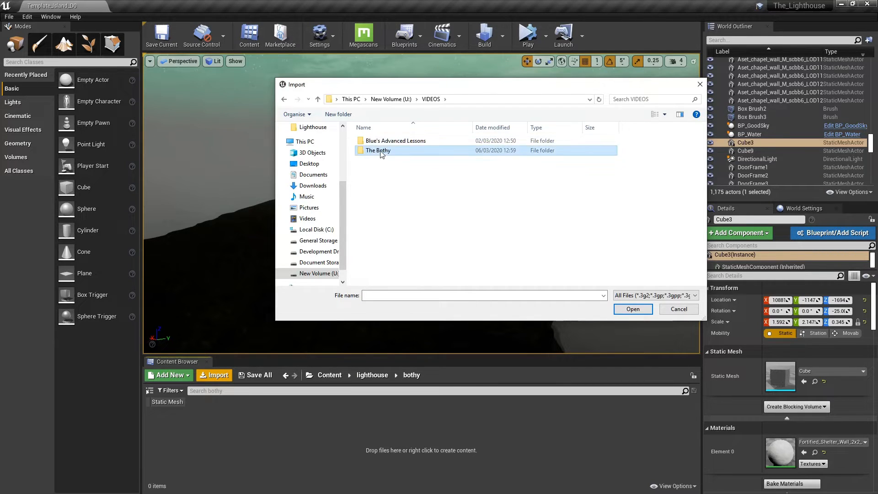
{"action": "double_click", "coordinate": [382, 151]}
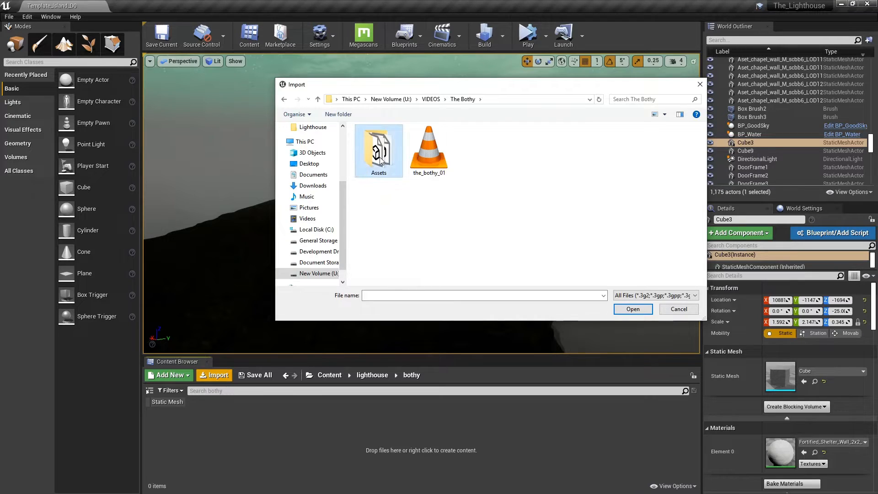
{"action": "double_click", "coordinate": [382, 160]}
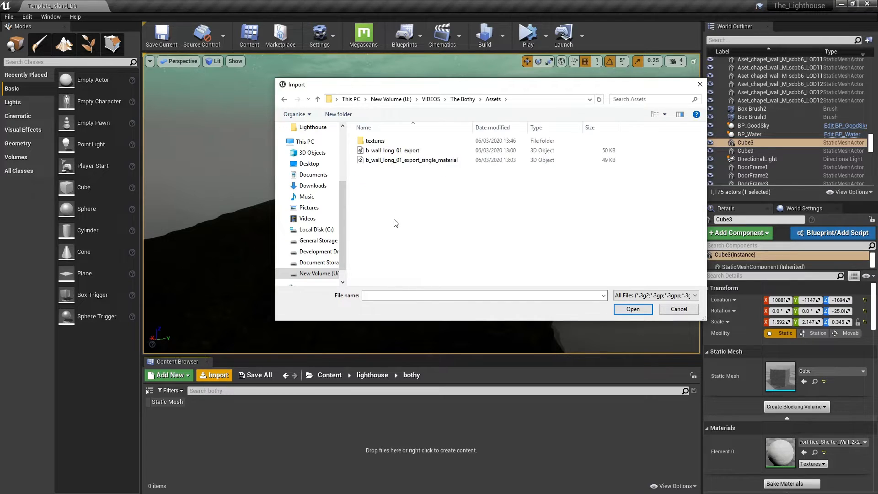
{"action": "left_click", "coordinate": [381, 161]}
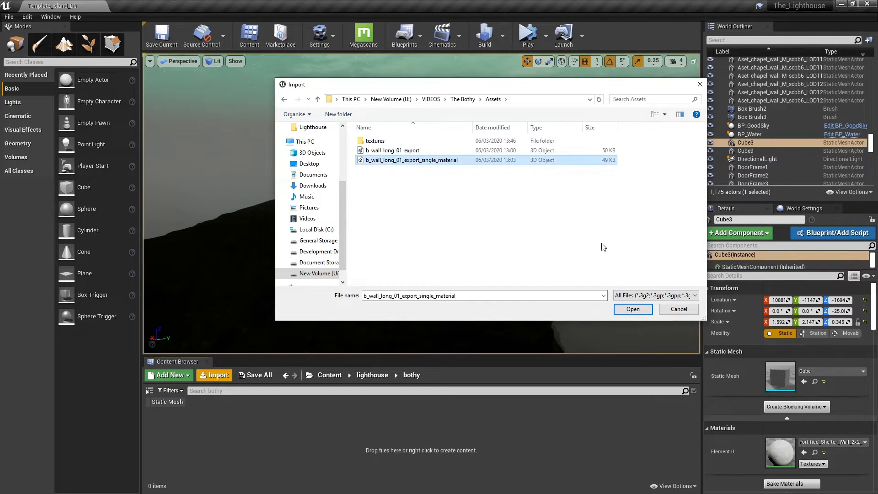
{"action": "left_click", "coordinate": [634, 309]}
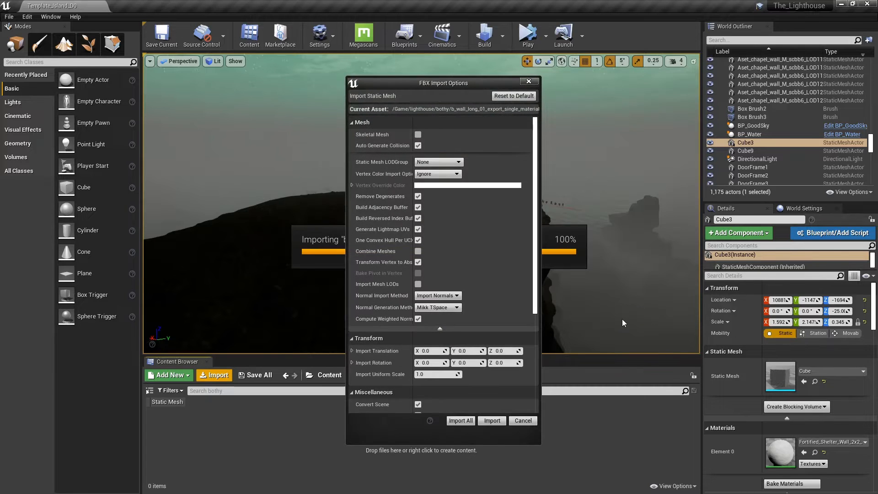
{"action": "left_click", "coordinate": [489, 418]}
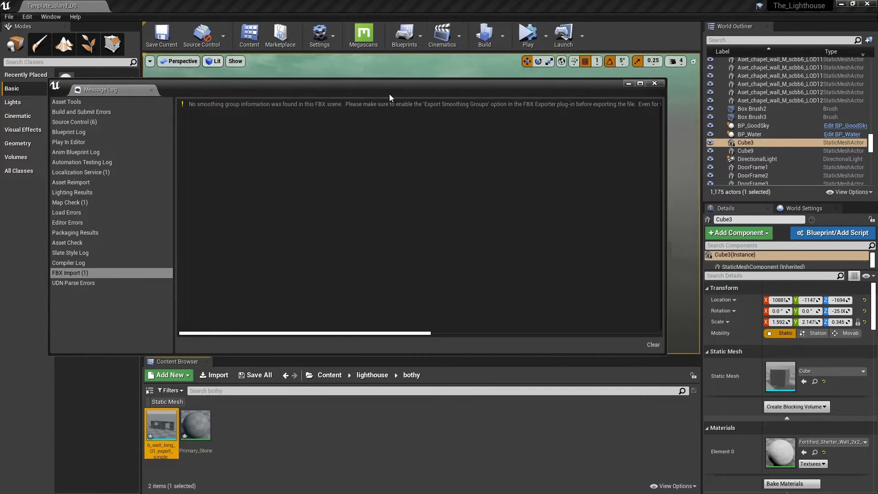
{"action": "left_click", "coordinate": [654, 83]}
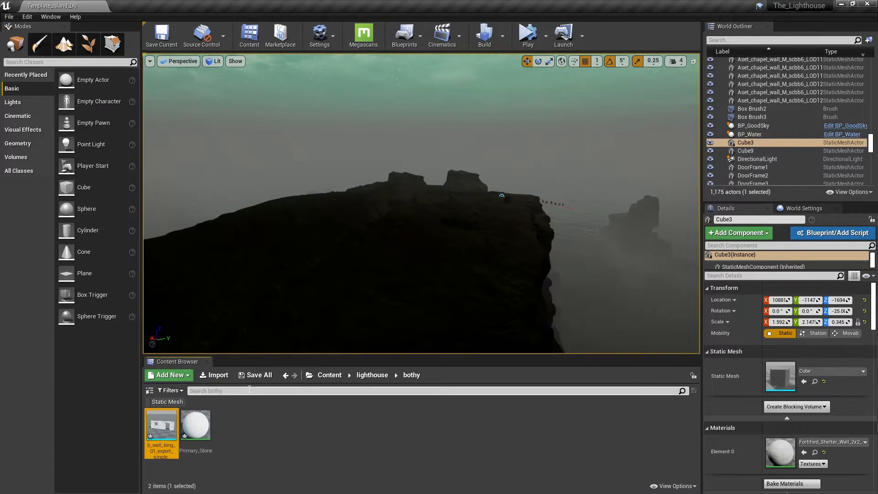
Step: Create a folder named b_wall_long_01_textures inside the bothy folder and open it
{"action": "left_click", "coordinate": [199, 419]}
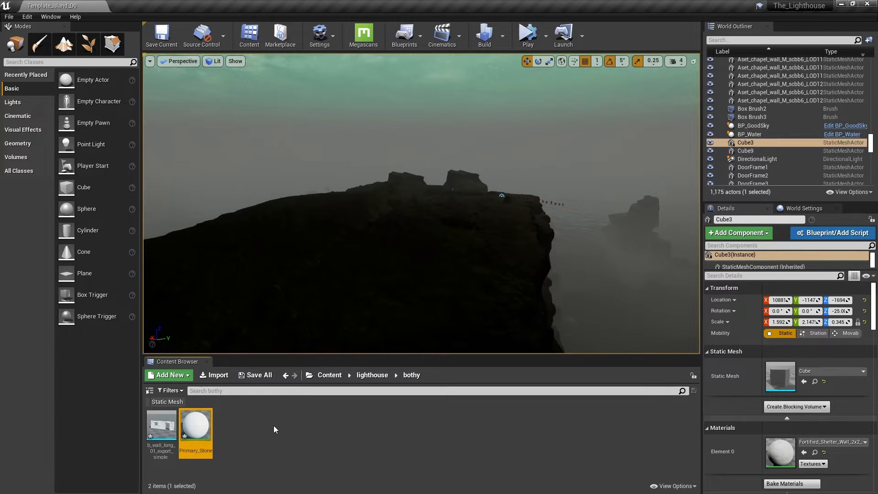
{"action": "left_click", "coordinate": [274, 427]}
{"action": "right_click", "coordinate": [262, 428]}
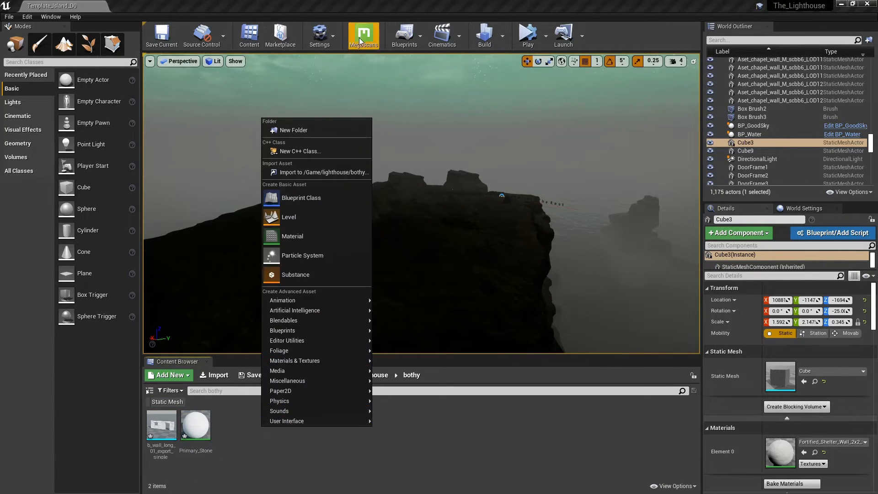
{"action": "left_click", "coordinate": [321, 133]}
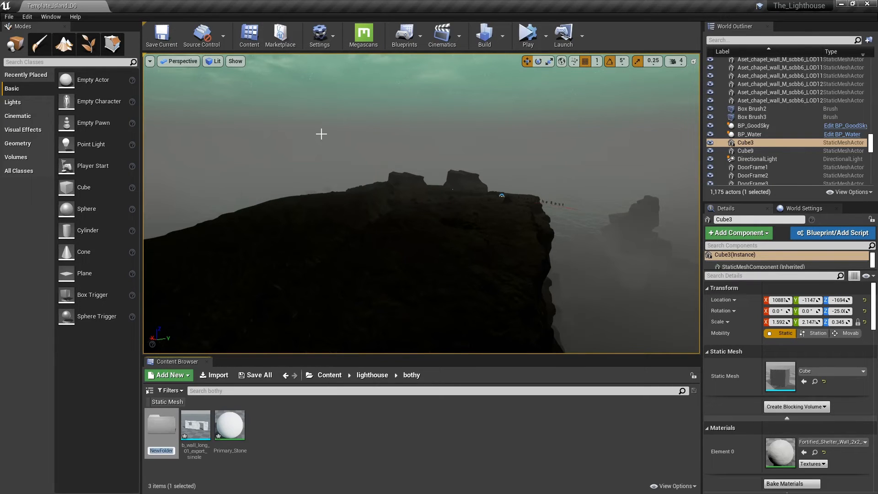
{"action": "type", "text": "texture"}
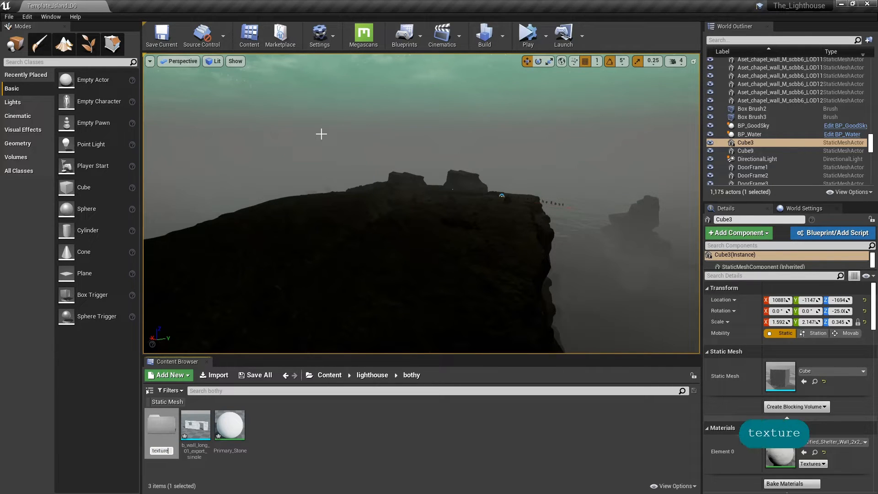
{"action": "type", "text": "s_"}
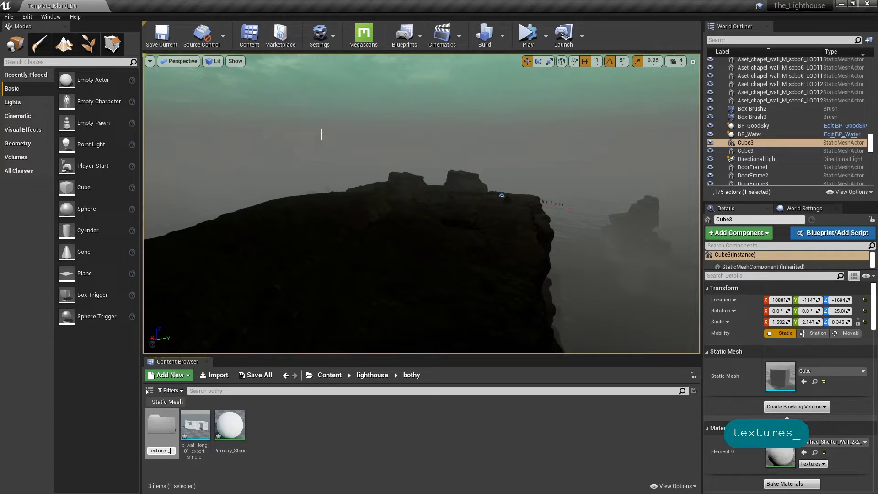
{"action": "key", "text": "BackSpace"}
{"action": "key", "text": "BackSpace"}
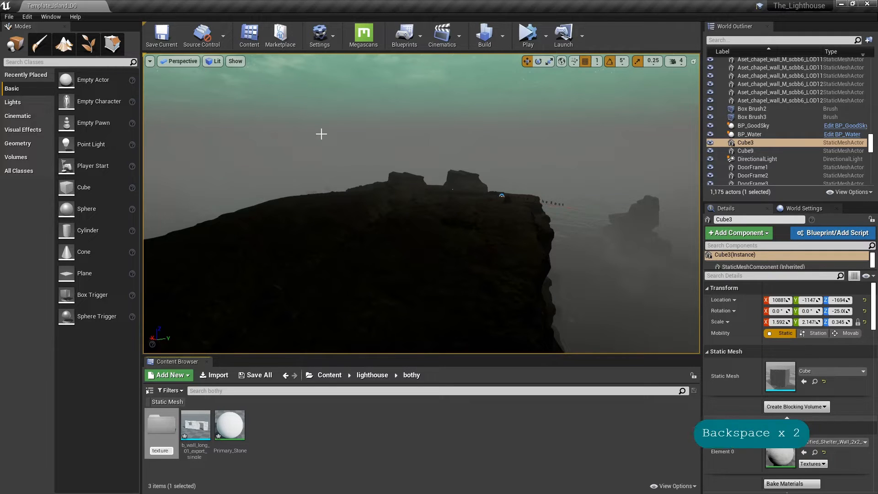
{"action": "type", "text": "s"}
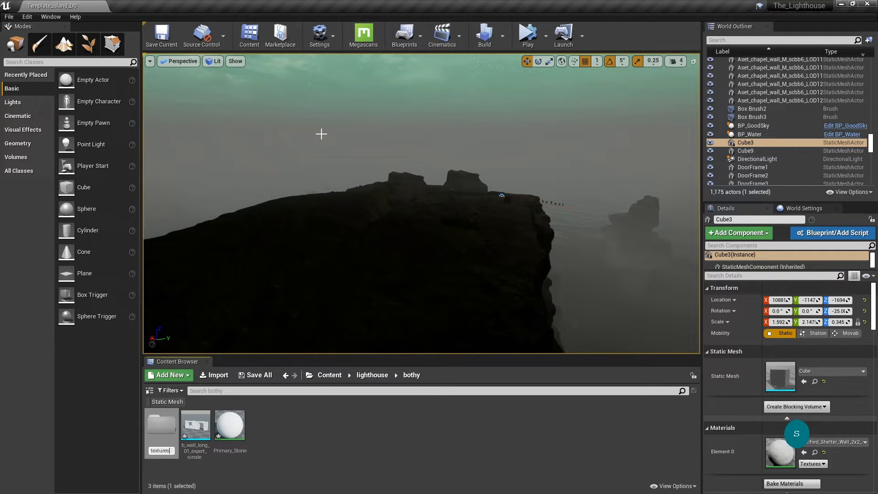
{"action": "type", "text": "_"}
{"action": "key", "text": "BackSpace"}
{"action": "key", "text": "BackSpace"}
{"action": "key", "text": "BackSpace"}
{"action": "key", "text": "BackSpace"}
{"action": "key", "text": "BackSpace"}
{"action": "key", "text": "BackSpace"}
{"action": "key", "text": "BackSpace"}
{"action": "key", "text": "BackSpace"}
{"action": "key", "text": "BackSpace"}
{"action": "key", "text": "BackSpace"}
{"action": "key", "text": "BackSpace"}
{"action": "key", "text": "BackSpace"}
{"action": "key", "text": "BackSpace"}
{"action": "key", "text": "BackSpace"}
{"action": "key", "text": "BackSpace"}
{"action": "key", "text": "BackSpace"}
{"action": "key", "text": "BackSpace"}
{"action": "key", "text": "BackSpace"}
{"action": "key", "text": "BackSpace"}
{"action": "key", "text": "BackSpace"}
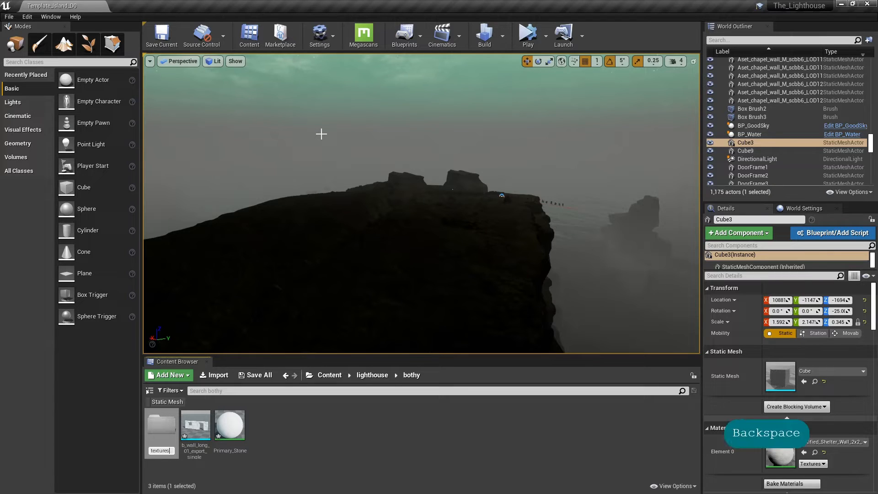
{"action": "type", "text": "b_"}
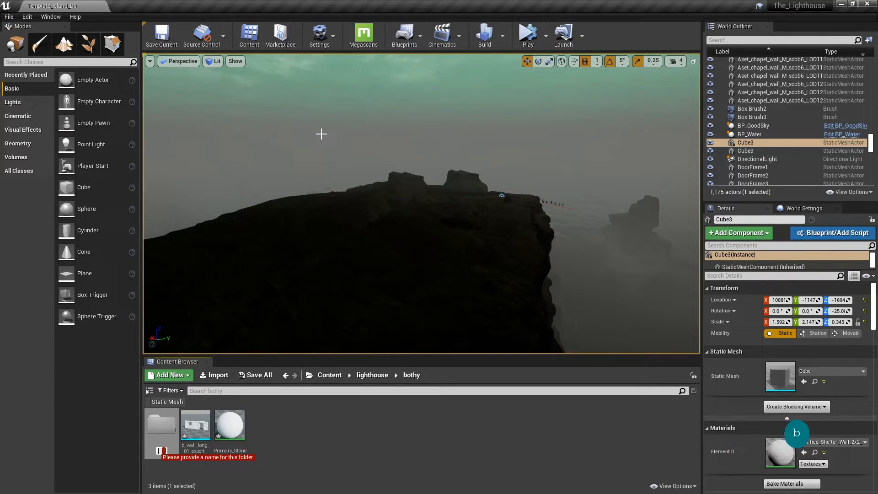
{"action": "type", "text": "wall_"}
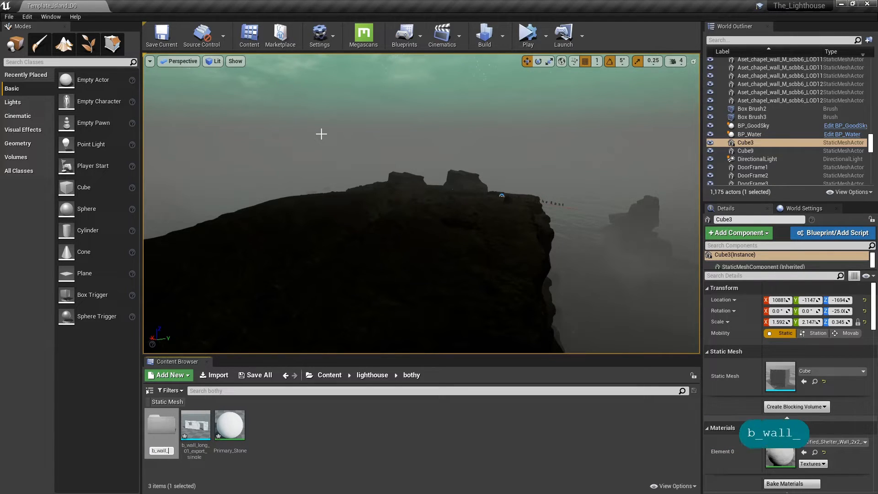
{"action": "type", "text": "long_01"}
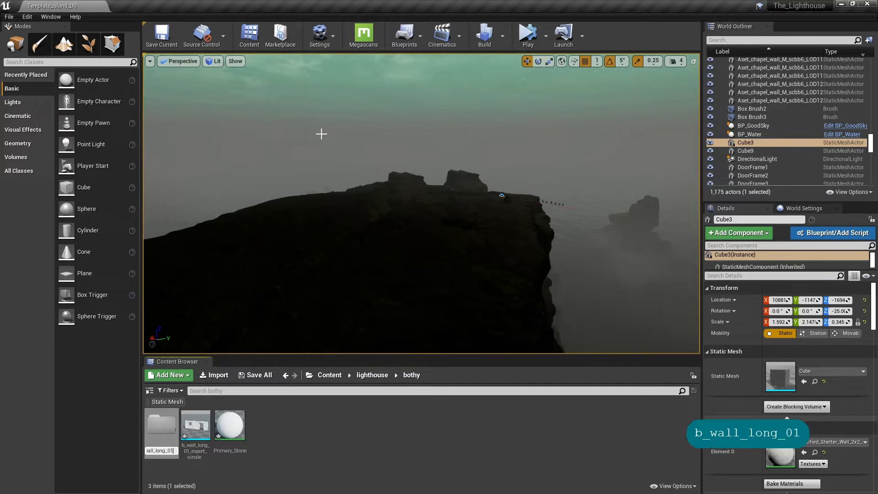
{"action": "type", "text": "_textures"}
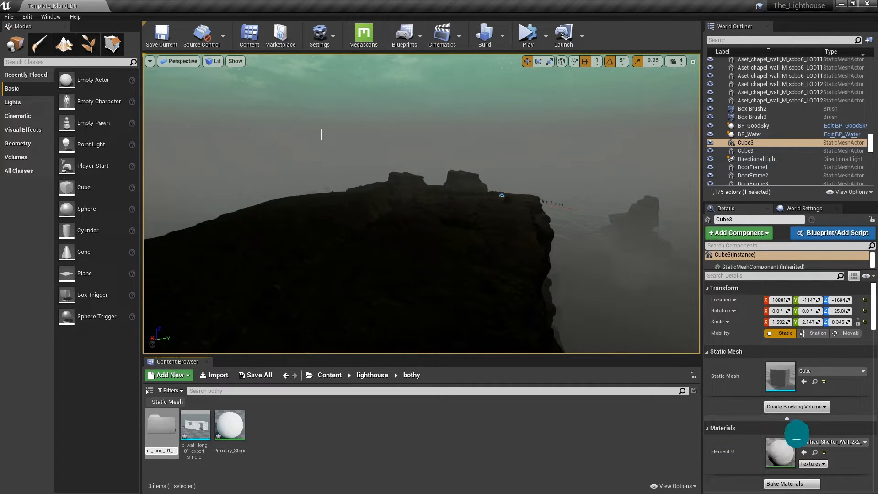
{"action": "key", "text": "Return"}
{"action": "key", "text": "Return"}
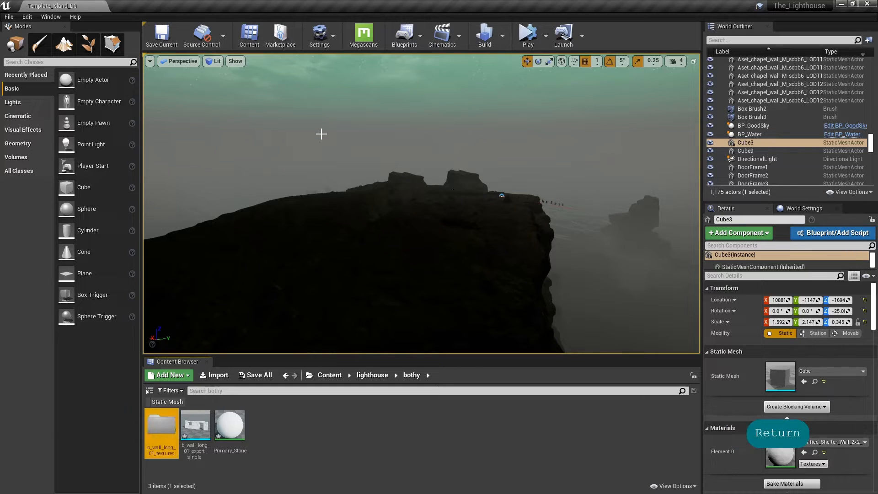
Step: Start an import into the b_wall_long_01_textures folder and browse to The Bothy Wall 1 folder inside textures
{"action": "left_click", "coordinate": [214, 375]}
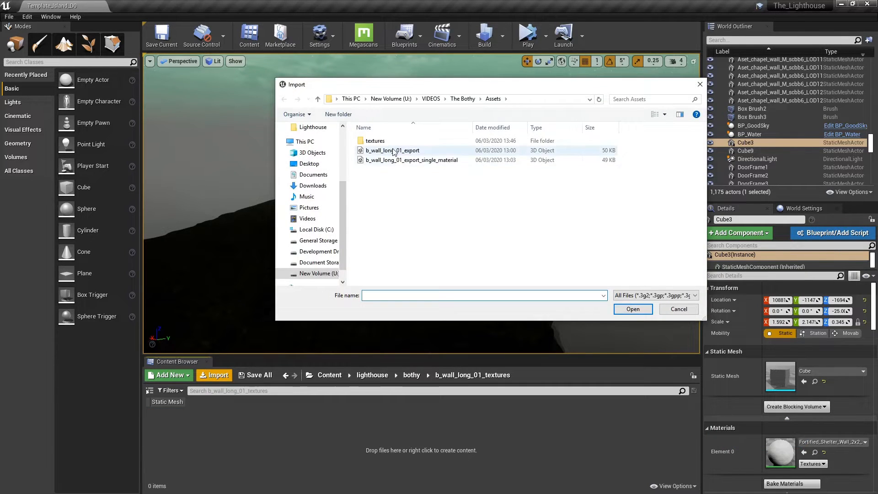
{"action": "double_click", "coordinate": [386, 142]}
{"action": "double_click", "coordinate": [385, 142]}
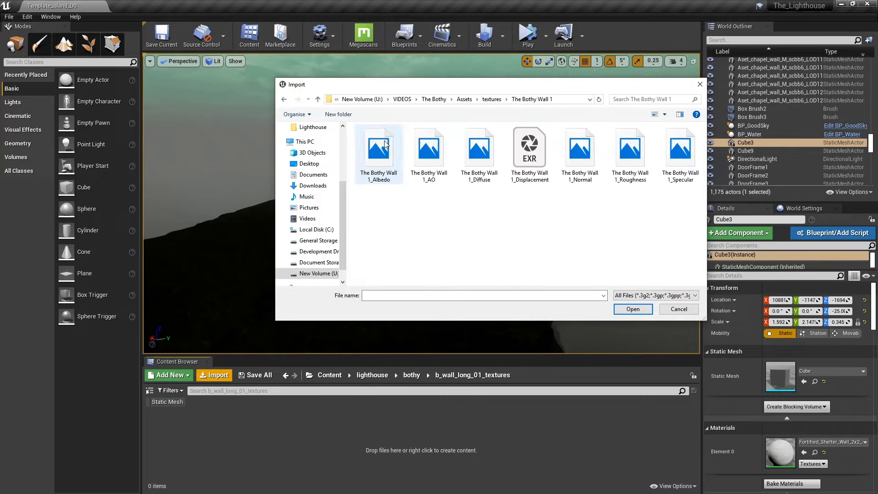
Step: Check the file properties of all seven texture maps together and of the Displacement map alone
{"action": "left_click_drag", "start_coordinate": [689, 240], "coordinate": [385, 152]}
{"action": "right_click", "coordinate": [385, 152]}
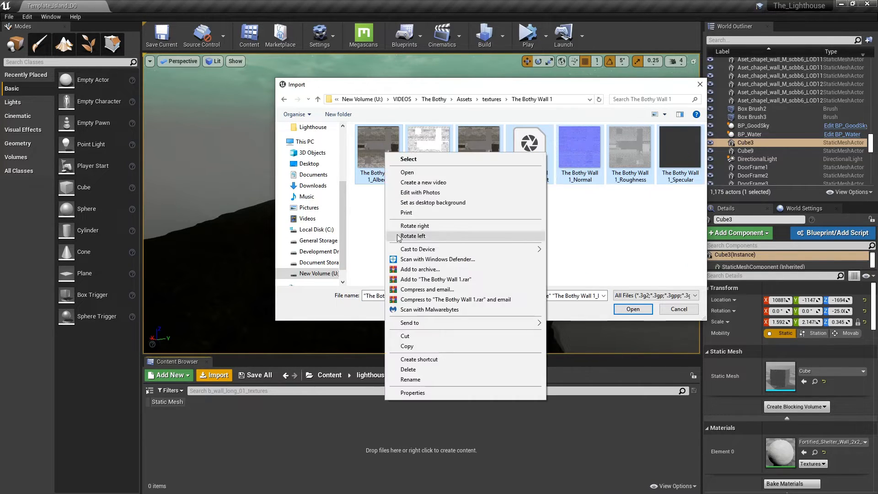
{"action": "left_click", "coordinate": [419, 391]}
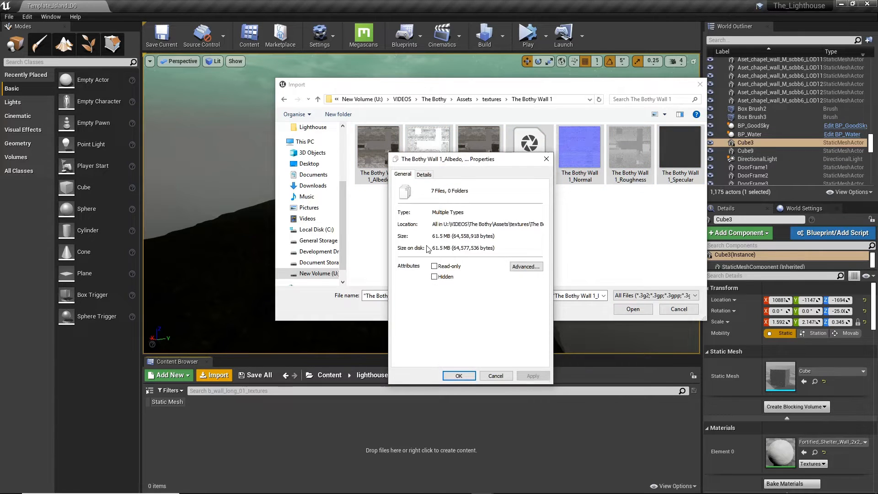
{"action": "left_click", "coordinate": [495, 376]}
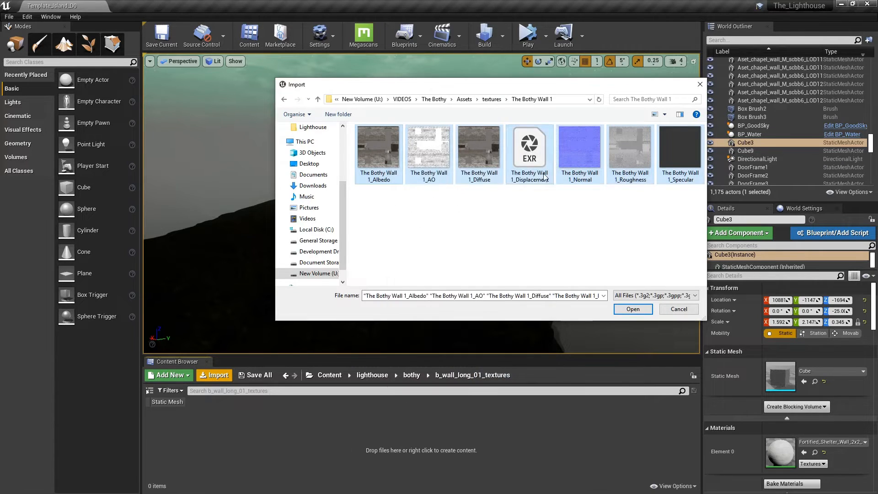
{"action": "left_click", "coordinate": [522, 154]}
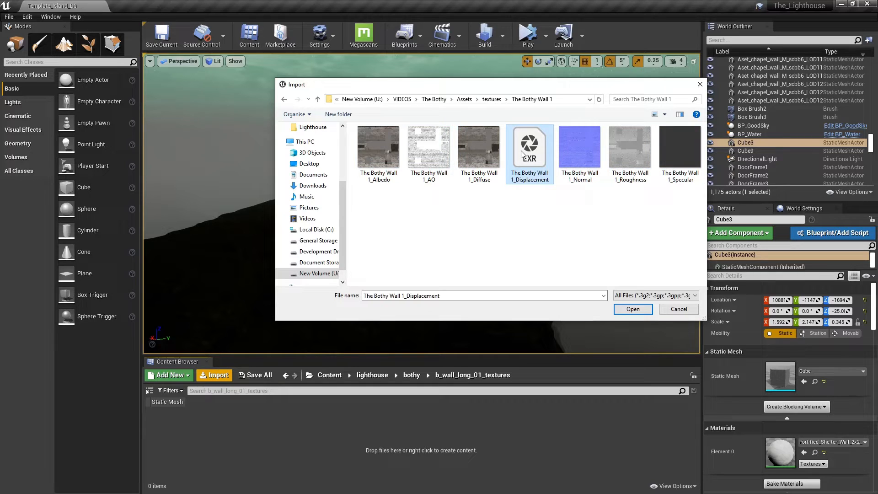
{"action": "right_click", "coordinate": [522, 154]}
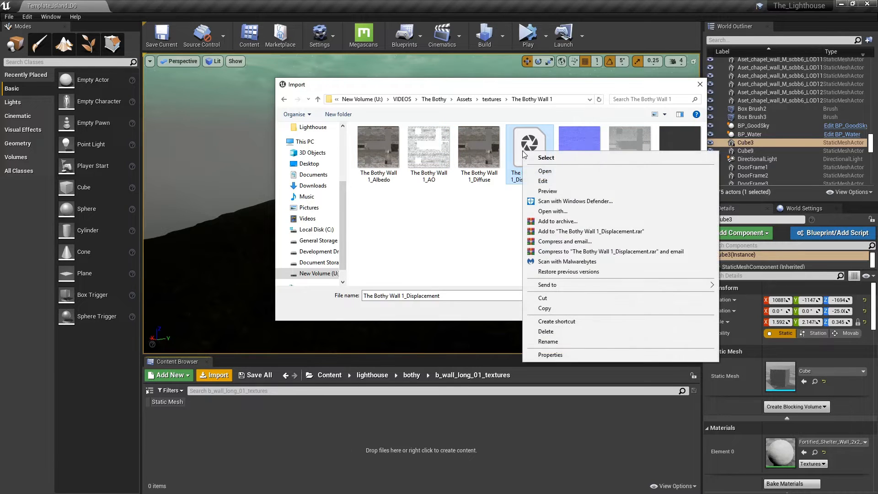
{"action": "left_click", "coordinate": [556, 356]}
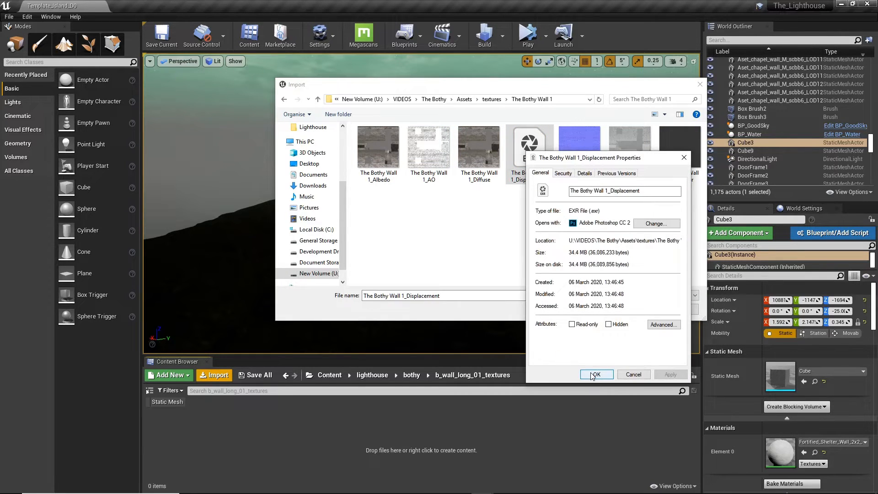
{"action": "left_click", "coordinate": [628, 377]}
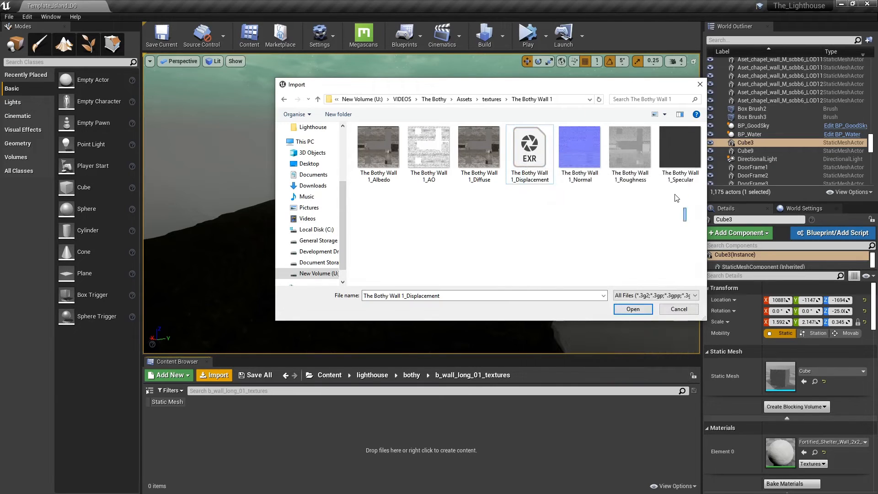
Step: Import all seven The Bothy Wall 1 texture maps into the b_wall_long_01_textures folder and save them
{"action": "left_click_drag", "start_coordinate": [685, 221], "coordinate": [377, 151]}
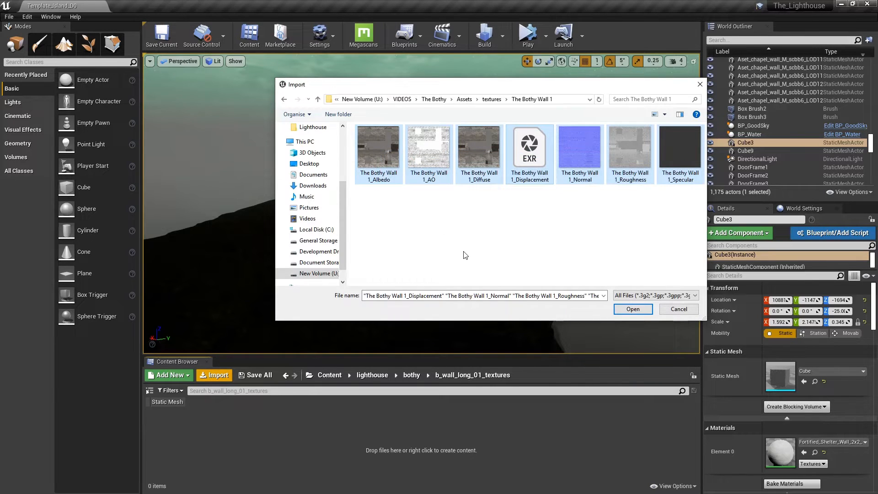
{"action": "key", "text": "Return"}
{"action": "key", "text": "Return"}
{"action": "key", "text": "Return"}
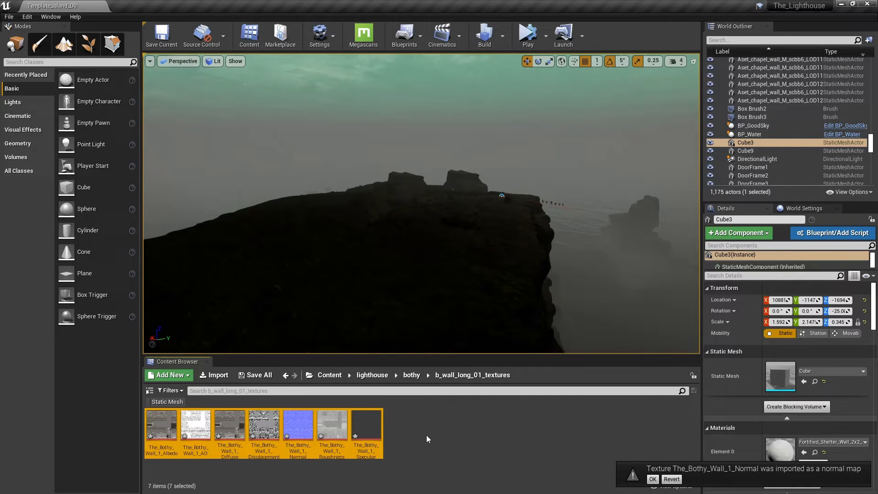
{"action": "key", "text": "ctrl+s"}
{"action": "left_click", "coordinate": [432, 449]}
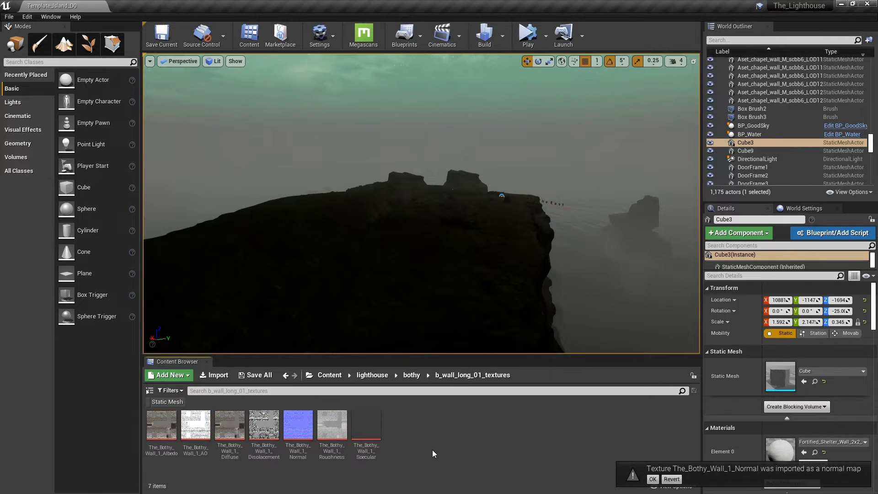
Step: Rename the Primary_Stone material in the bothy folder as b_wall_long_01_mat
{"action": "left_click", "coordinate": [410, 376]}
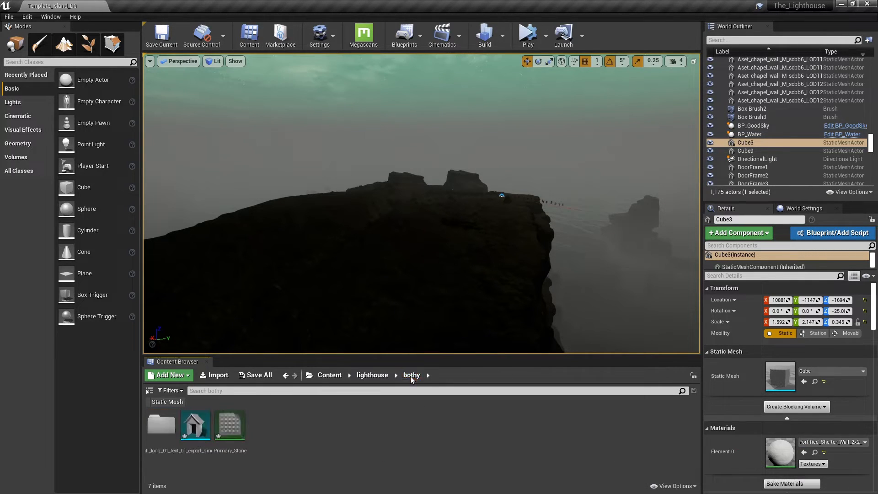
{"action": "left_click", "coordinate": [222, 436]}
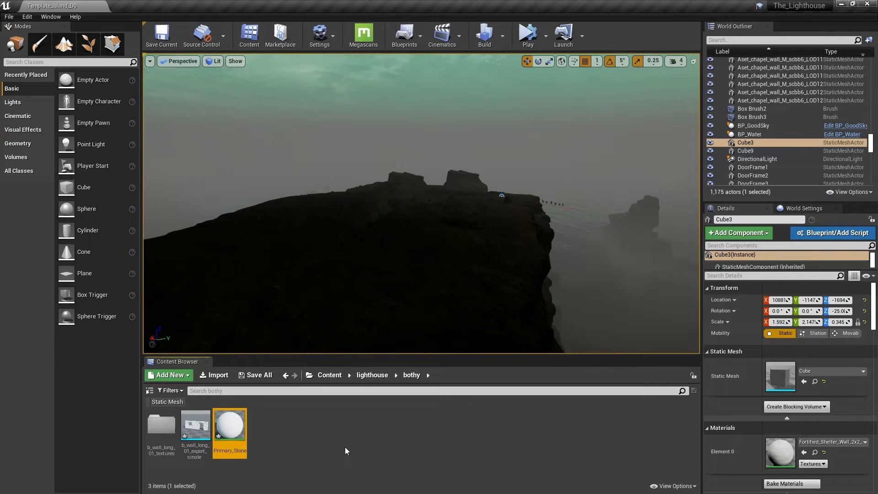
{"action": "key", "text": "F2"}
{"action": "type", "text": "b_"}
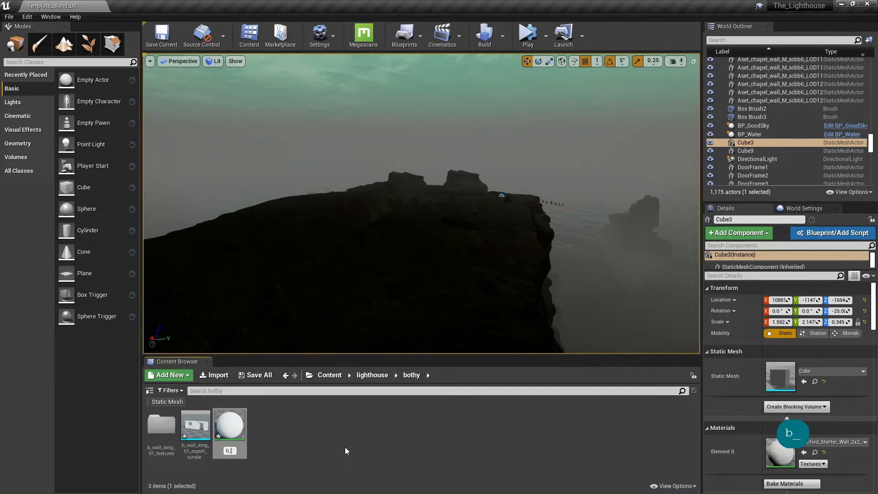
{"action": "type", "text": "wall_long_01"}
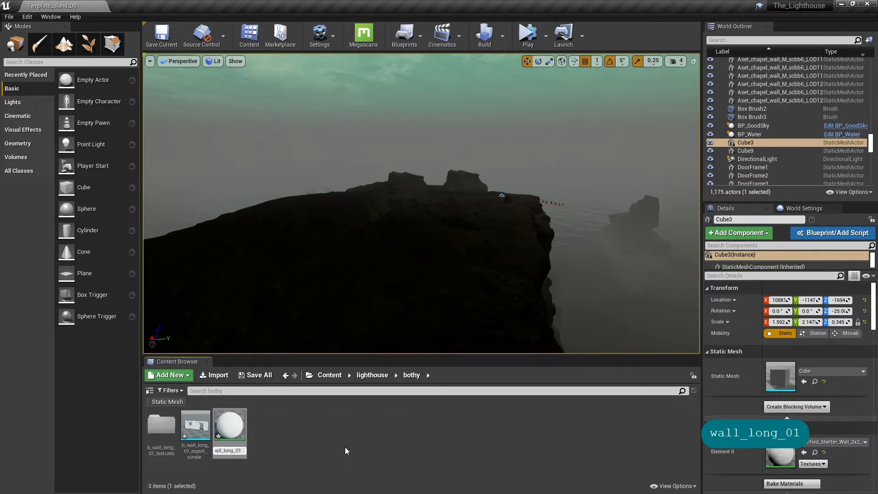
{"action": "type", "text": "_mat"}
{"action": "key", "text": "Return"}
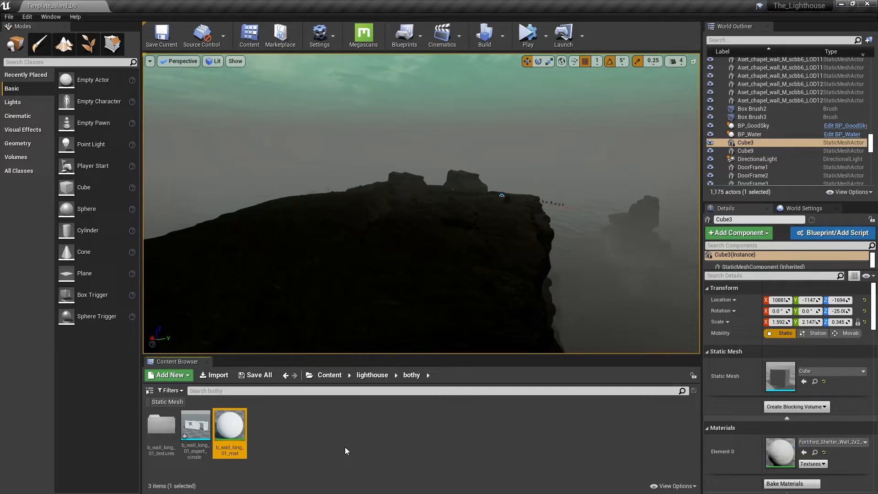
{"action": "key", "text": "ctrl"}
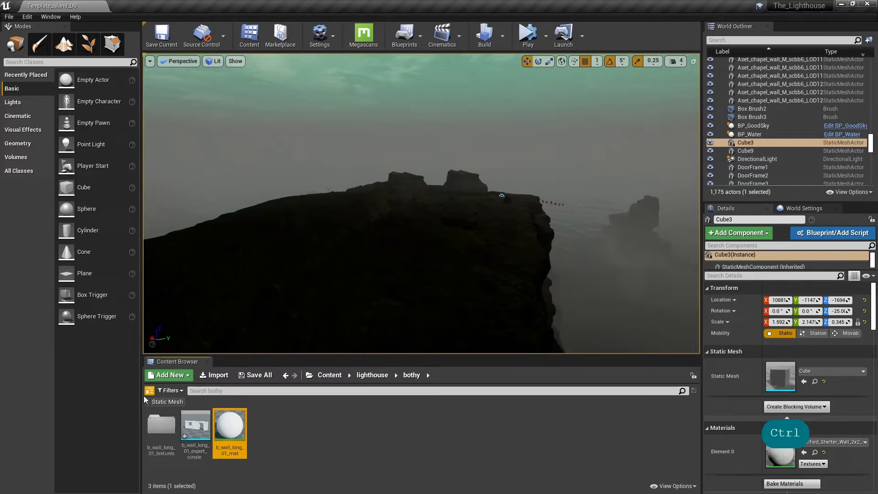
Step: Open b_wall_long_01_mat in the material editor and move and widen its window so the content browser stays accessible
{"action": "double_click", "coordinate": [237, 432]}
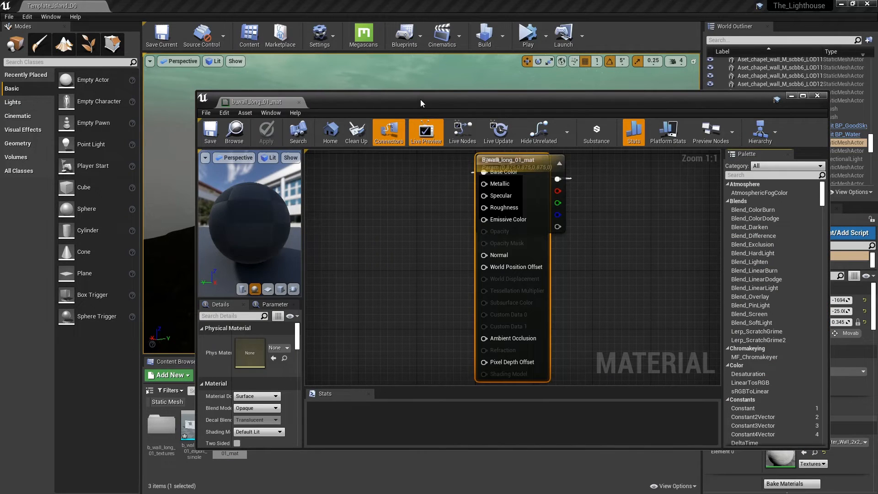
{"action": "left_click_drag", "start_coordinate": [421, 100], "coordinate": [252, 10]}
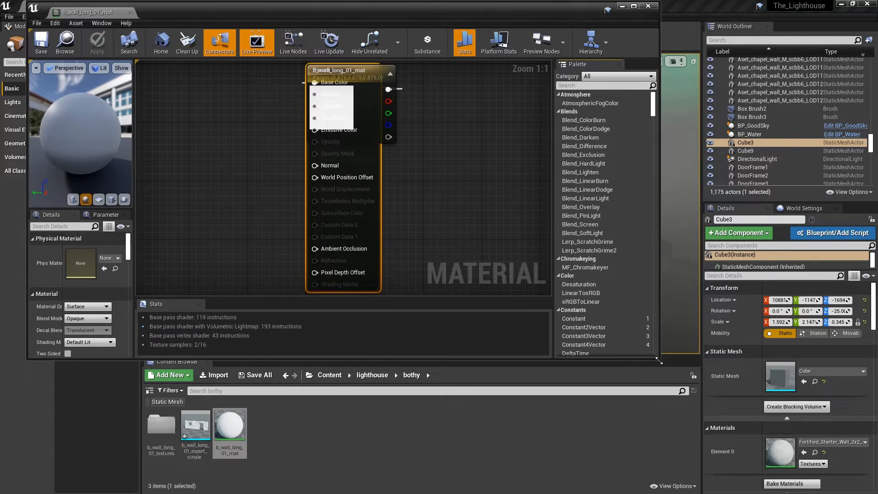
{"action": "left_click_drag", "start_coordinate": [657, 360], "coordinate": [857, 387]}
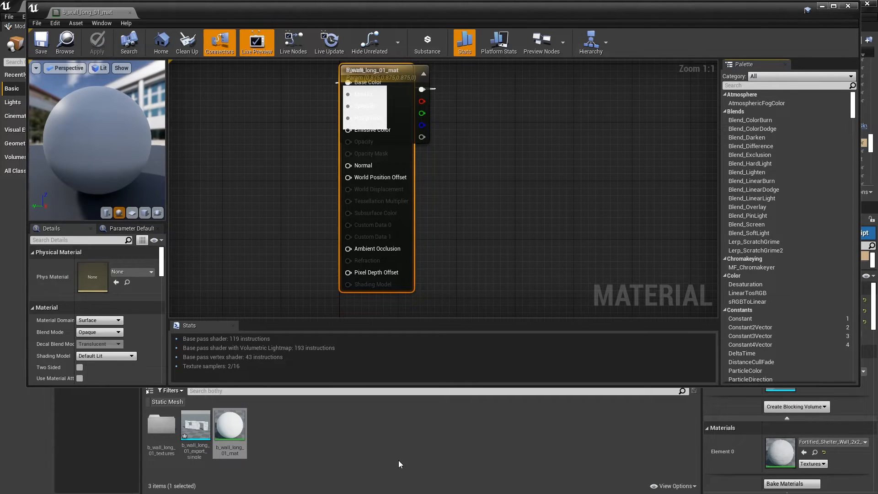
Step: Switch to Quixel Mixer, save the changes to The Bothy Wall 1 mix, and return to Unreal's b_wall_long_01_mat window
{"action": "key", "text": "alt+Tab"}
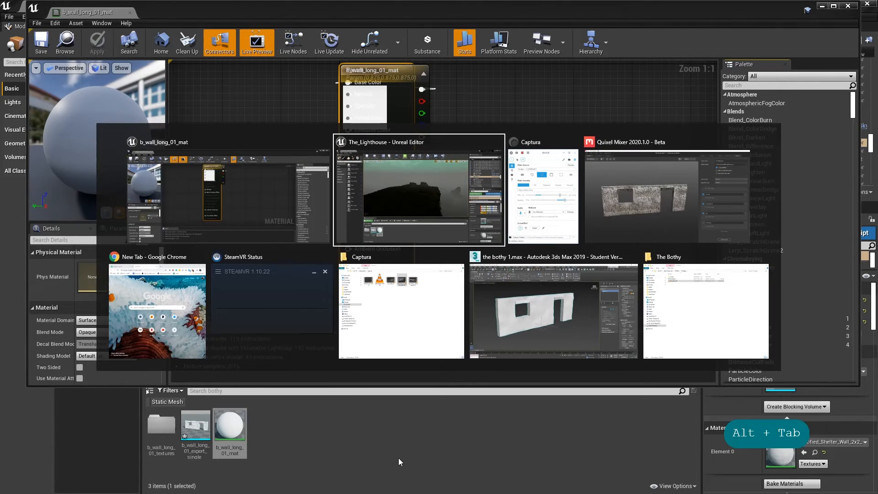
{"action": "key", "text": "alt+Tab"}
{"action": "key", "text": "alt+Tab"}
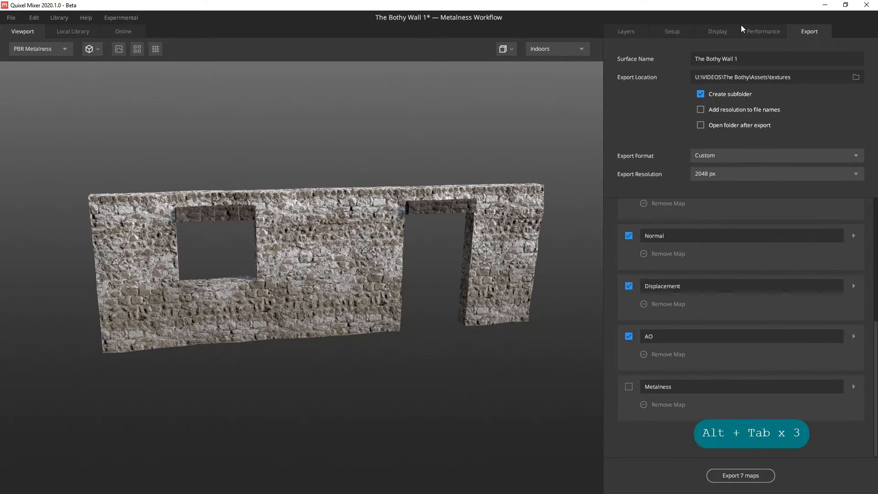
{"action": "left_click", "coordinate": [865, 6]}
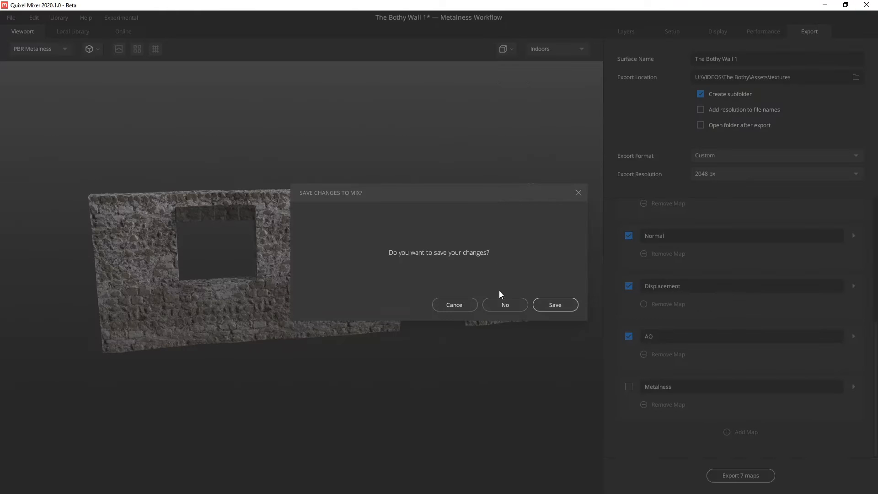
{"action": "left_click", "coordinate": [549, 305]}
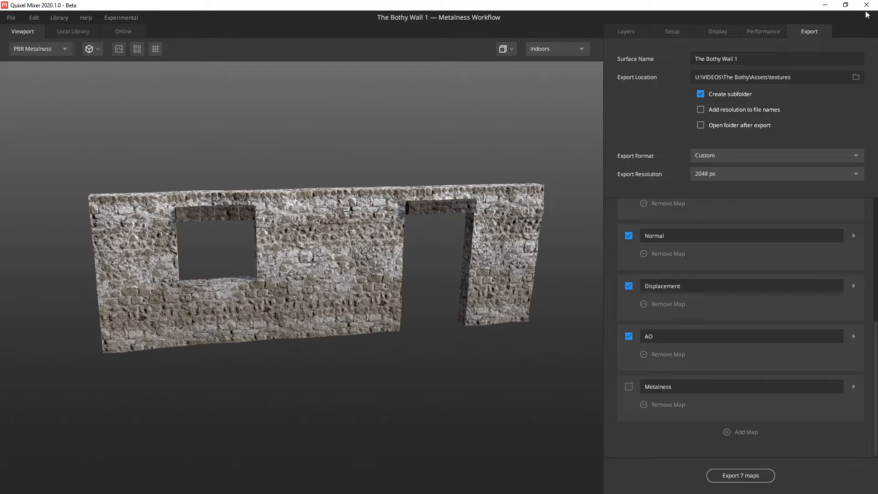
{"action": "key", "text": "alt+Tab"}
{"action": "key", "text": "alt+Tab"}
{"action": "key", "text": "alt+Tab"}
{"action": "key", "text": "alt+Tab"}
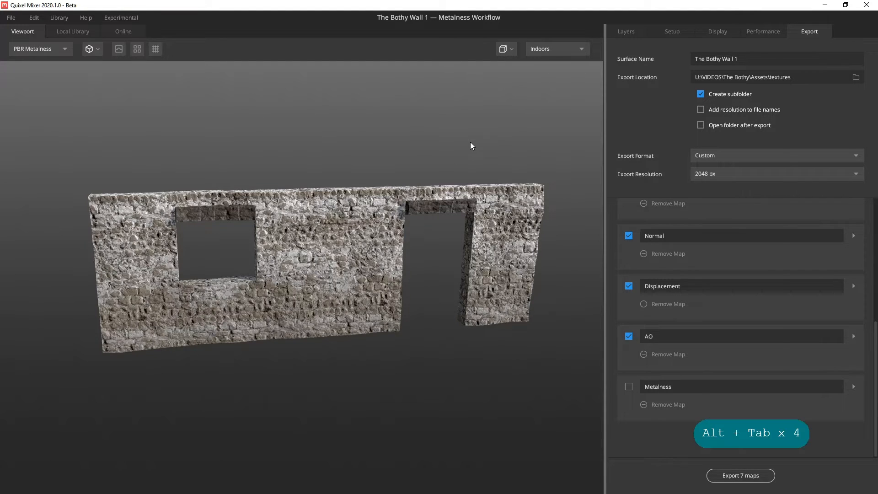
{"action": "left_click", "coordinate": [470, 142]}
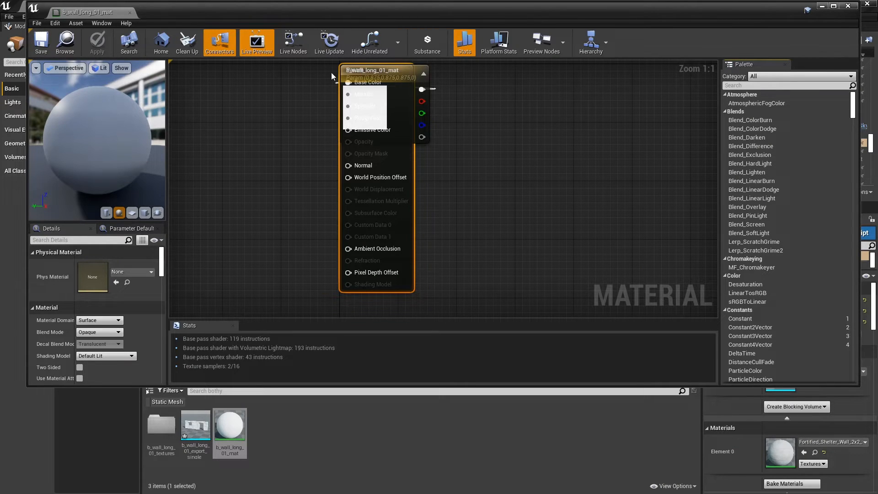
Step: Move the material's result node away from the overlapping Param node and delete the Param node
{"action": "right_click_drag", "start_coordinate": [375, 177], "coordinate": [262, 213]}
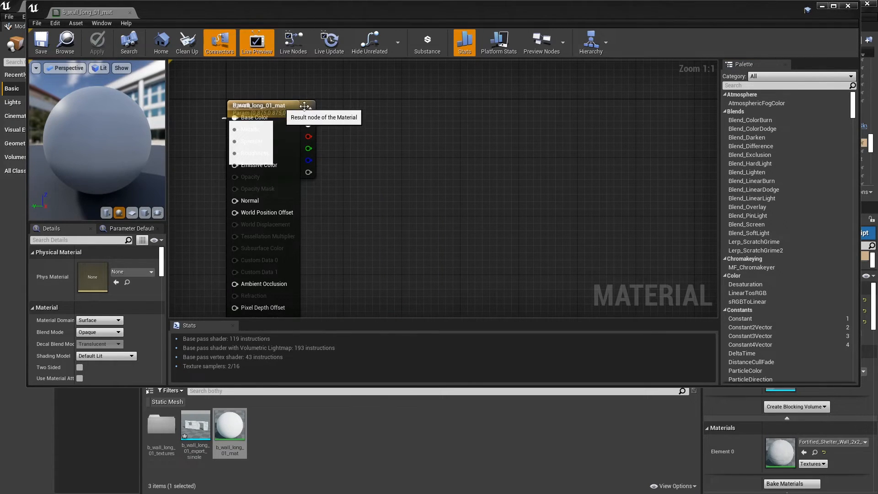
{"action": "left_click_drag", "start_coordinate": [292, 111], "coordinate": [661, 86]}
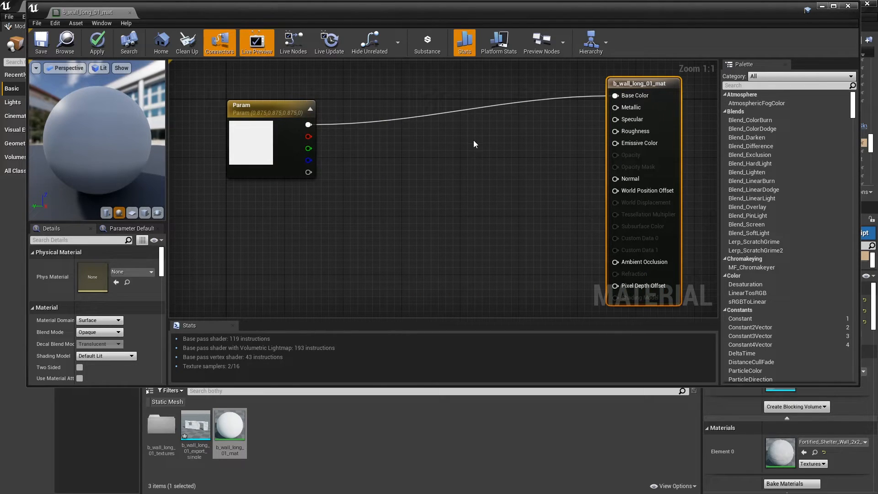
{"action": "left_click_drag", "start_coordinate": [263, 104], "coordinate": [224, 80]}
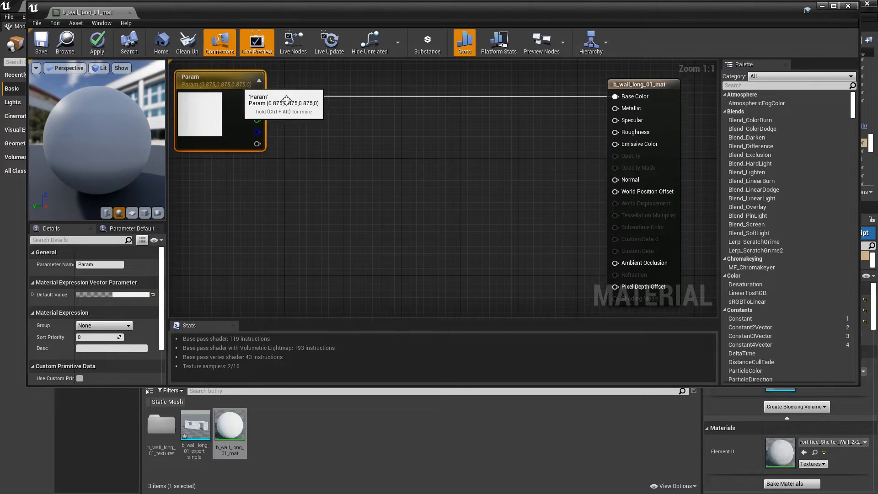
{"action": "left_click", "coordinate": [388, 160]}
{"action": "scroll", "coordinate": [388, 160], "scroll_direction": "down", "scroll_amount": 3}
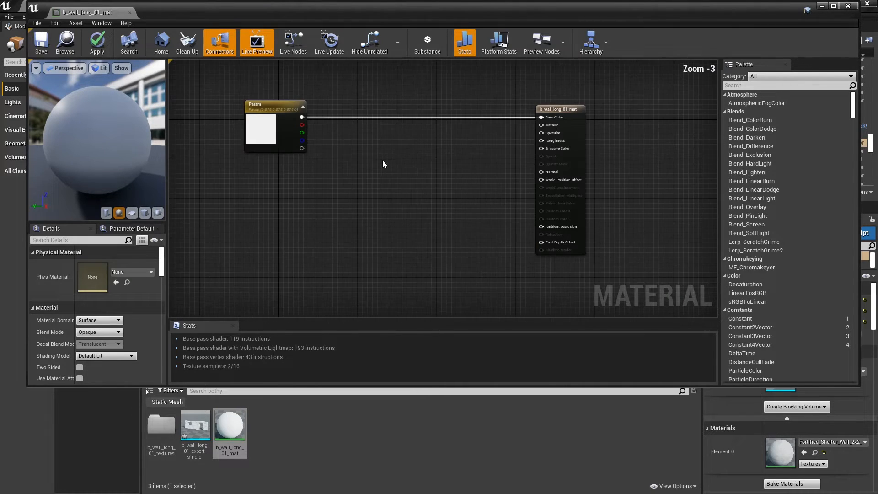
{"action": "right_click_drag", "start_coordinate": [383, 163], "coordinate": [441, 136]}
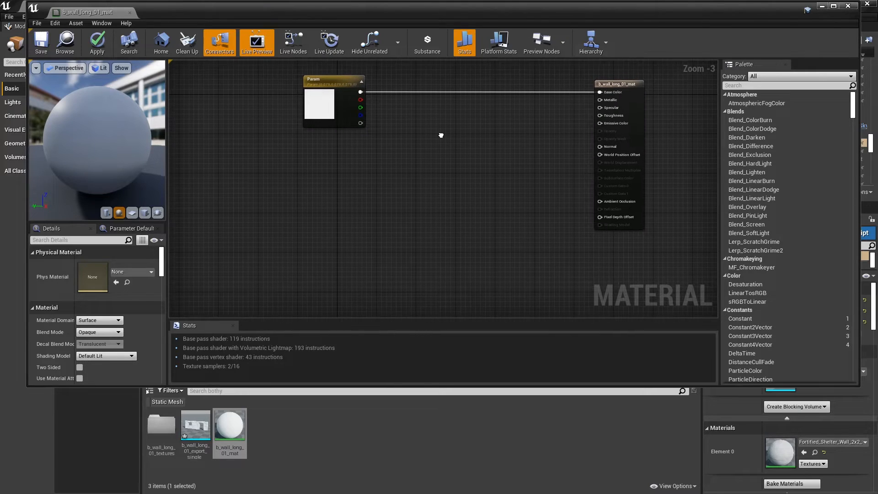
{"action": "left_click_drag", "start_coordinate": [270, 72], "coordinate": [417, 158]}
{"action": "key", "text": "Delete"}
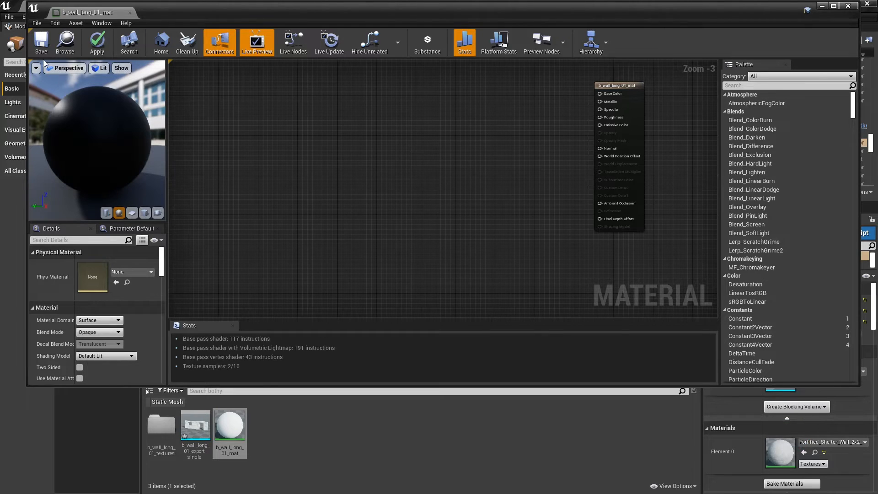
Step: Add The_Bothy_Wall_1_Albedo to the graph as a texture sample and connect its RGB output to Base Color
{"action": "double_click", "coordinate": [161, 424]}
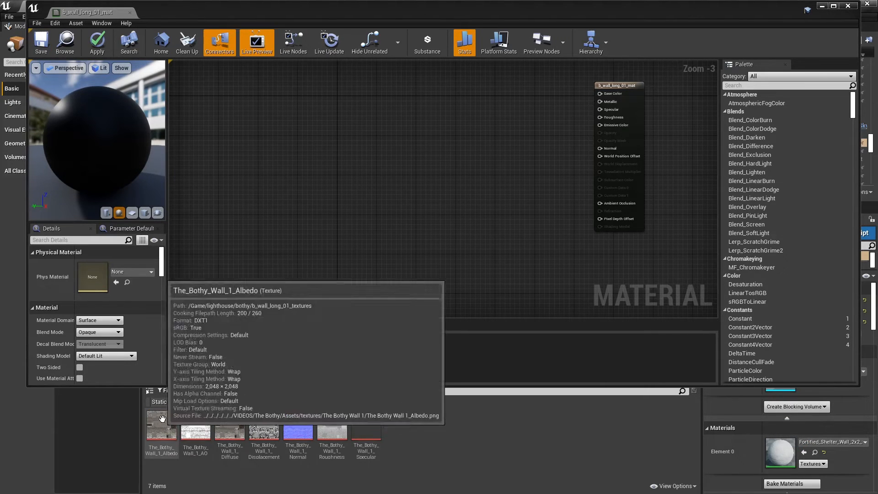
{"action": "left_click_drag", "start_coordinate": [165, 415], "coordinate": [322, 75]}
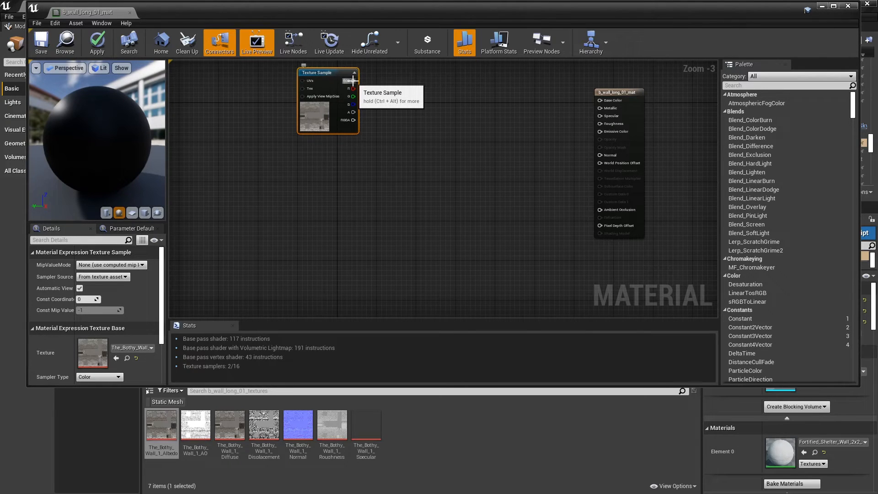
{"action": "left_click_drag", "start_coordinate": [352, 80], "coordinate": [599, 103]}
{"action": "right_click_drag", "start_coordinate": [411, 216], "coordinate": [441, 221]}
{"action": "left_click_drag", "start_coordinate": [94, 162], "coordinate": [149, 141]}
{"action": "left_click", "coordinate": [417, 459]}
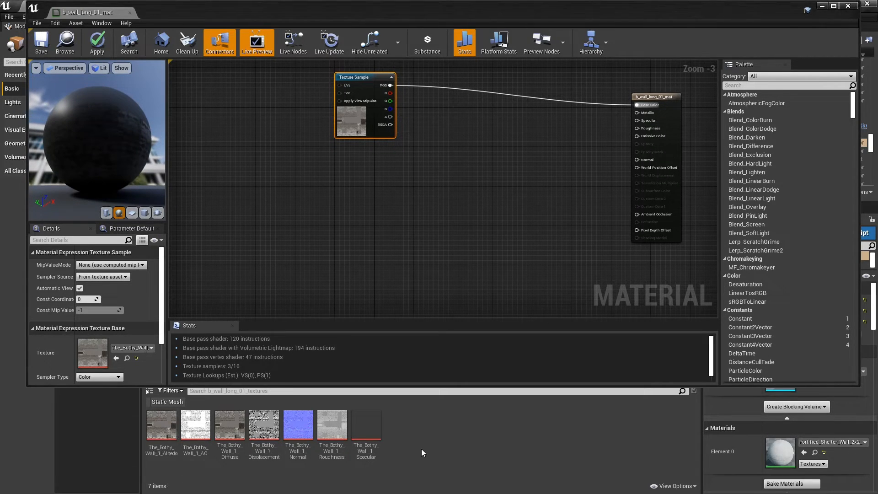
Step: Set the b_wall_long_01_export_single_material mesh from the bothy folder as the material's preview mesh and view it from the front
{"action": "key", "text": "alt+Left"}
{"action": "left_click", "coordinate": [200, 429]}
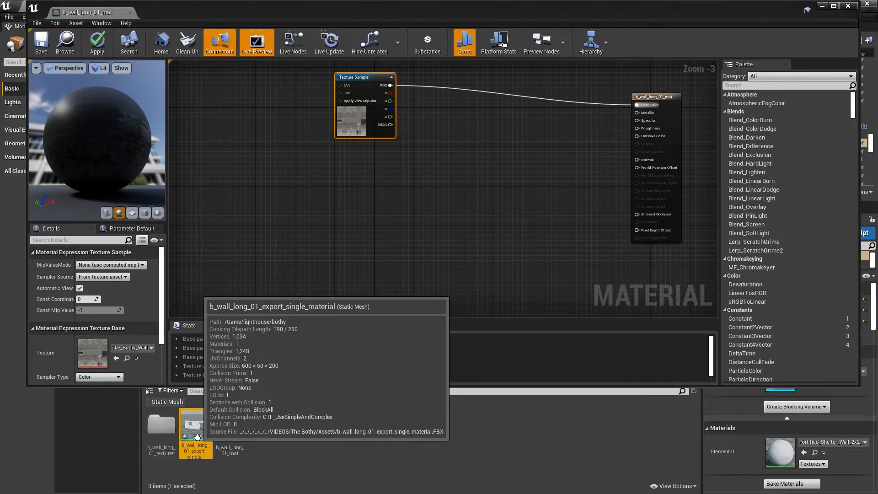
{"action": "left_click", "coordinate": [158, 213]}
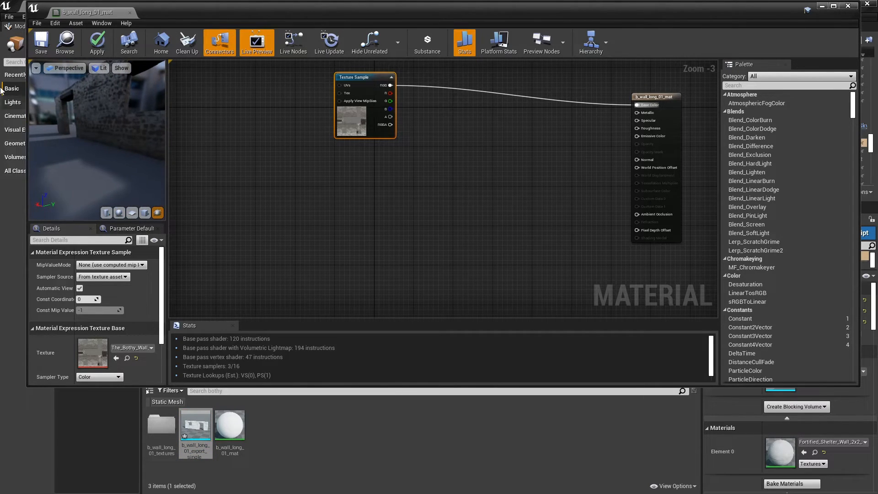
{"action": "scroll", "coordinate": [92, 126], "scroll_direction": "down", "scroll_amount": 3}
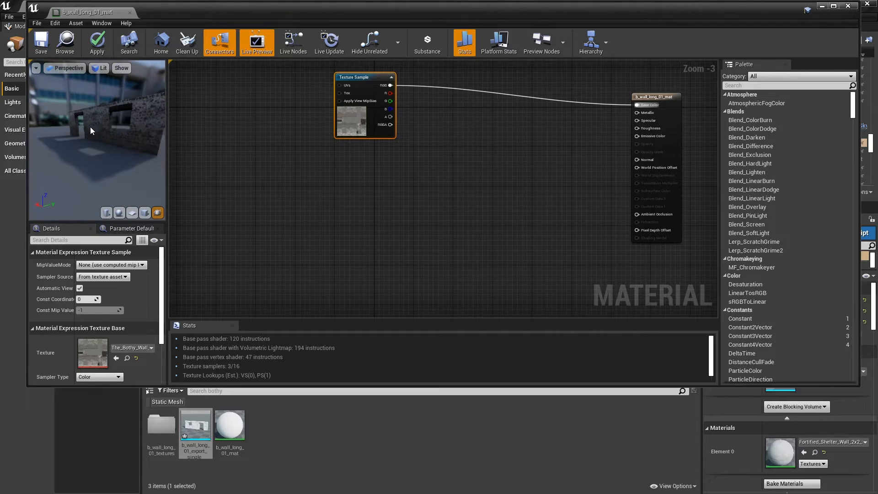
{"action": "left_click_drag", "start_coordinate": [91, 130], "coordinate": [44, 134]}
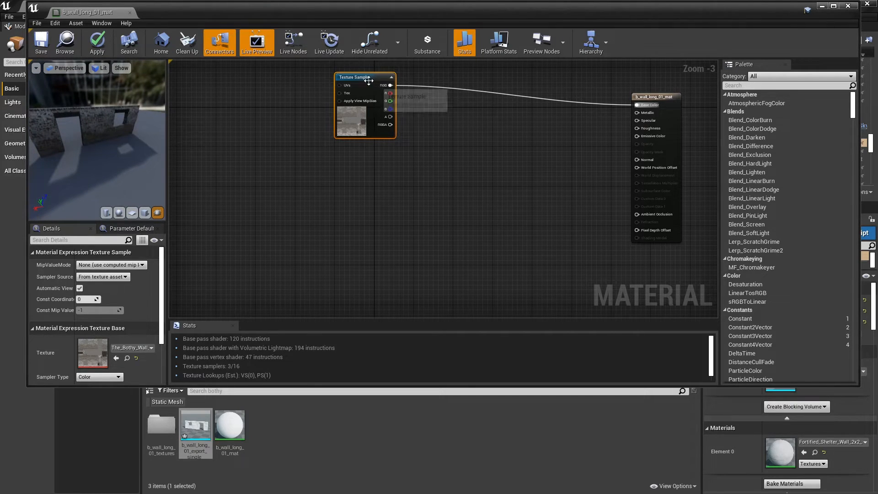
Step: Add The_Bothy_Wall_1_AO from b_wall_long_01_textures to the graph and connect its RGB output to Pixel Depth Offset
{"action": "left_click", "coordinate": [168, 426]}
{"action": "double_click", "coordinate": [168, 427]}
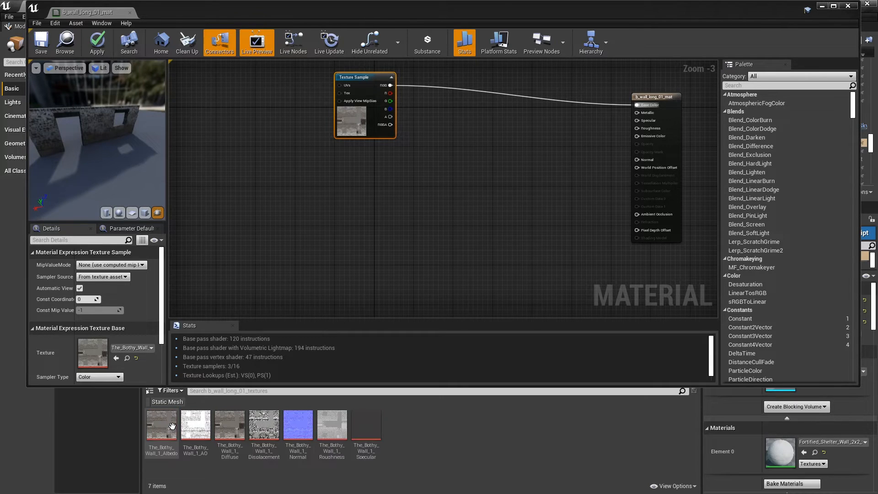
{"action": "left_click", "coordinate": [385, 276]}
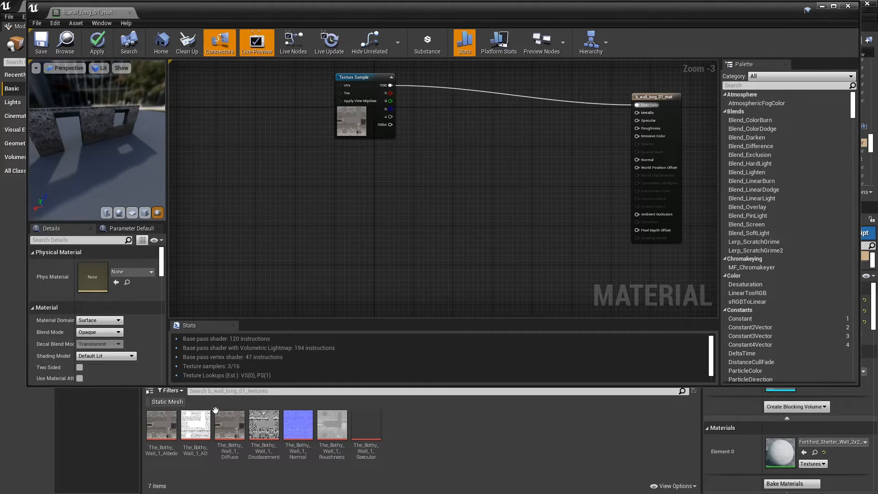
{"action": "left_click_drag", "start_coordinate": [196, 423], "coordinate": [640, 233]}
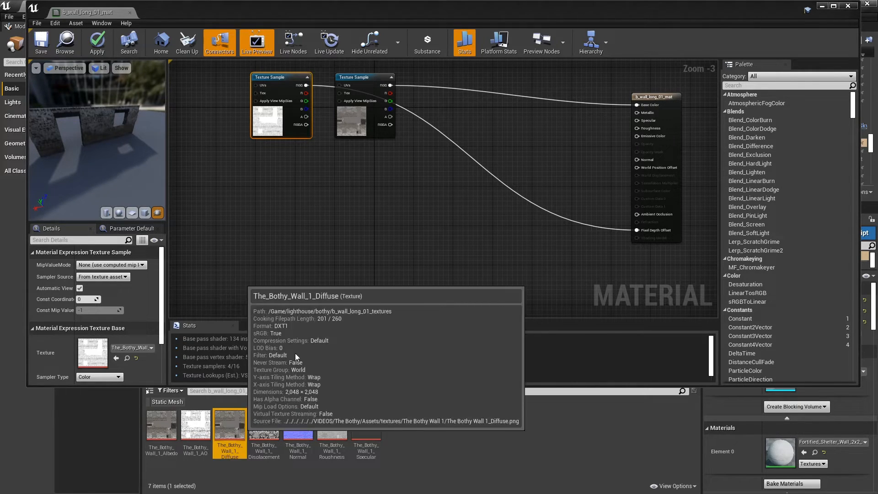
Step: Add The_Bothy_Wall_1_Normal and The_Bothy_Wall_1_Roughness as texture samples and connect their RGB outputs to Normal and Roughness respectively
{"action": "left_click", "coordinate": [264, 425]}
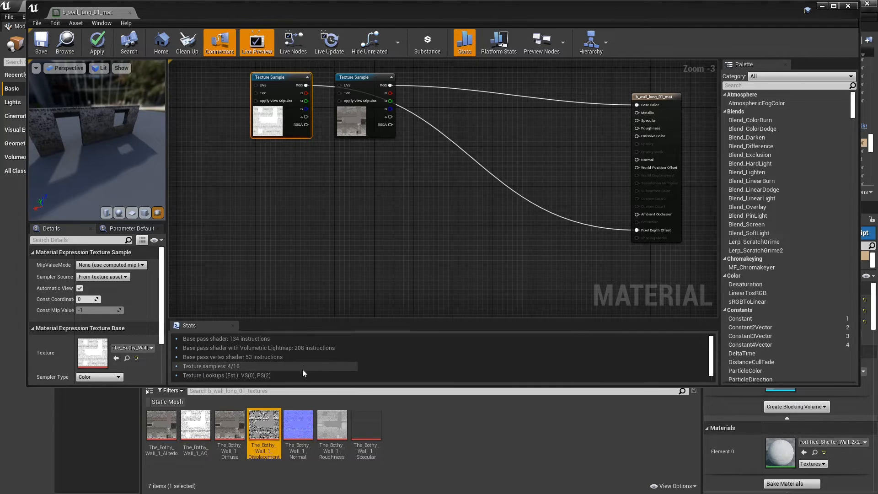
{"action": "left_click_drag", "start_coordinate": [298, 425], "coordinate": [637, 160]}
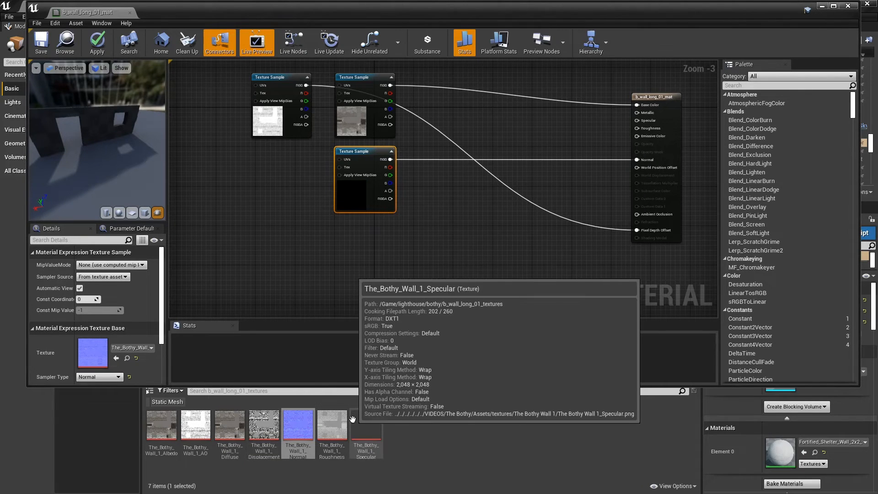
{"action": "left_click_drag", "start_coordinate": [331, 425], "coordinate": [269, 154]}
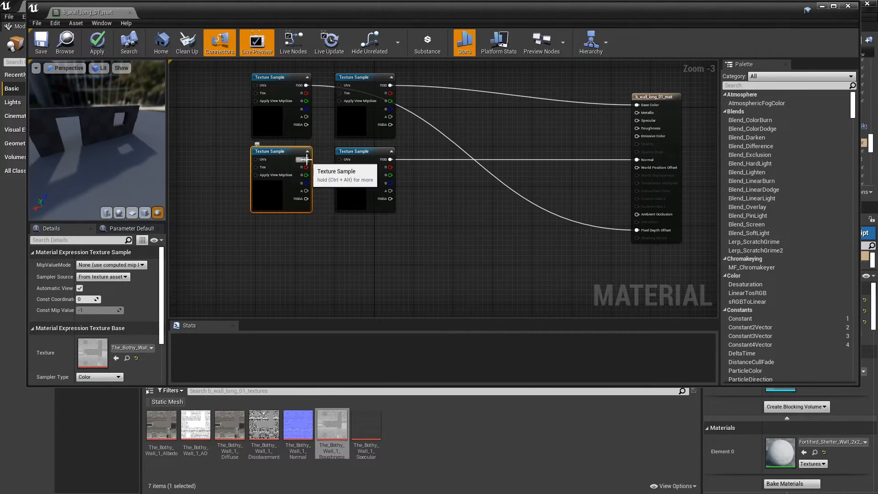
{"action": "left_click_drag", "start_coordinate": [306, 159], "coordinate": [636, 128]}
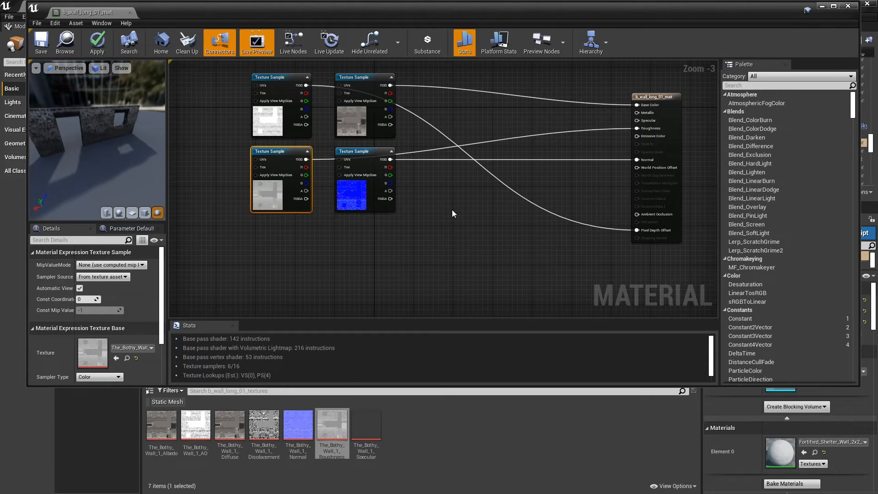
Step: Inspect the The_Bothy_Wall_1_Specular texture, close it, and delete it together with The_Bothy_Wall_1_Diffuse
{"action": "double_click", "coordinate": [366, 427]}
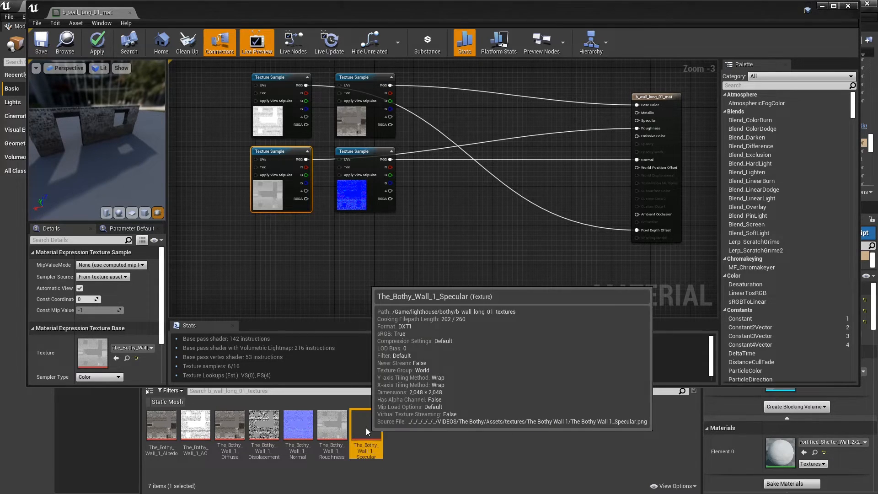
{"action": "scroll", "coordinate": [360, 238], "scroll_direction": "up", "scroll_amount": 3}
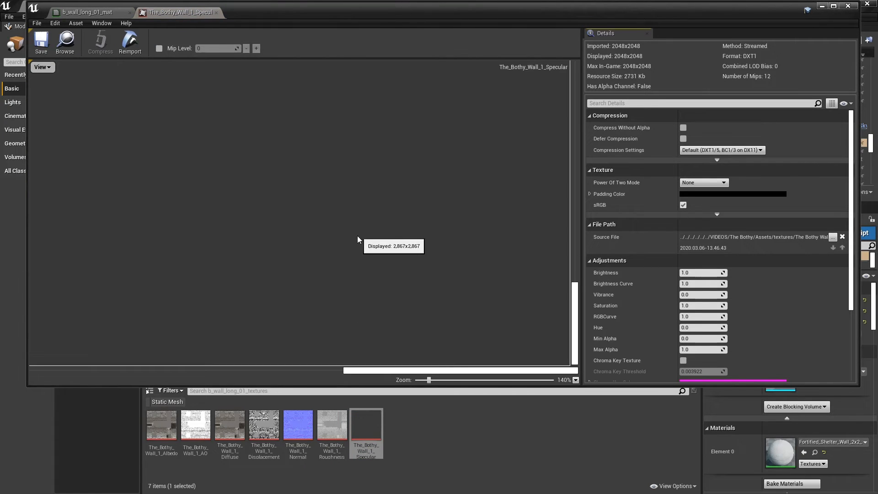
{"action": "scroll", "coordinate": [358, 240], "scroll_direction": "down", "scroll_amount": 5}
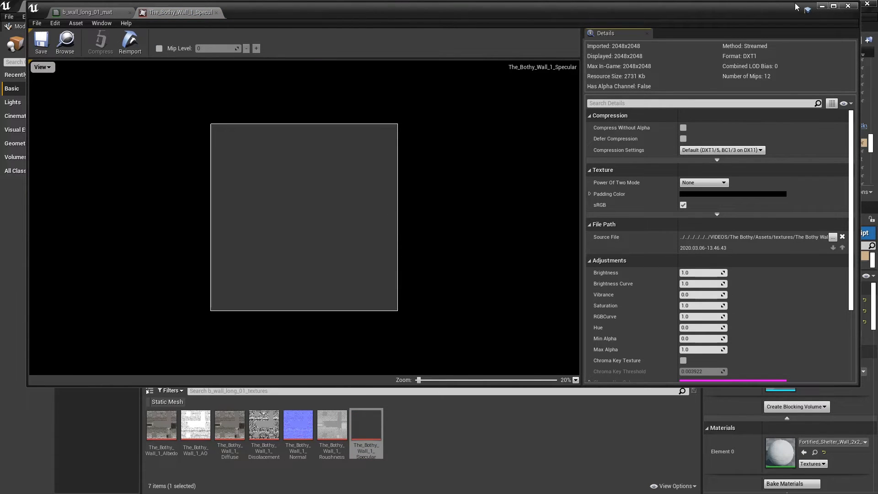
{"action": "left_click", "coordinate": [217, 12]}
{"action": "left_click", "coordinate": [365, 426]}
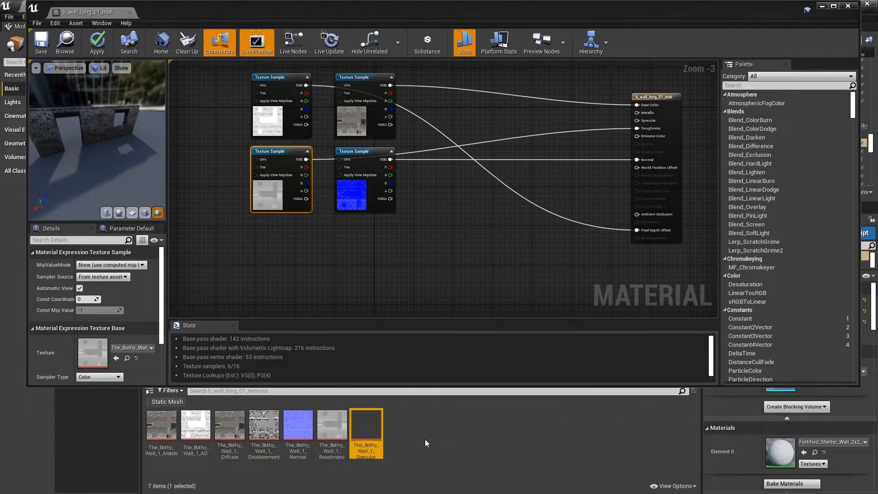
{"action": "left_click", "coordinate": [234, 424], "text": "ctrl"}
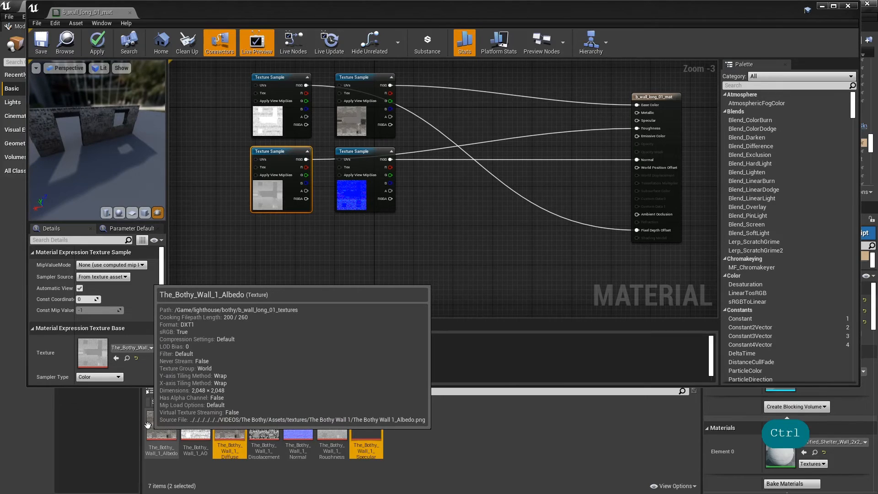
{"action": "key", "text": "Delete"}
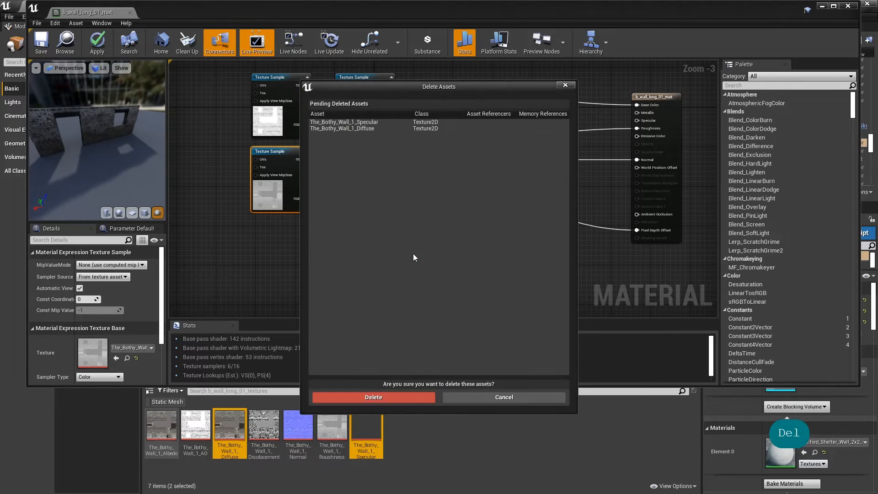
{"action": "left_click", "coordinate": [374, 397]}
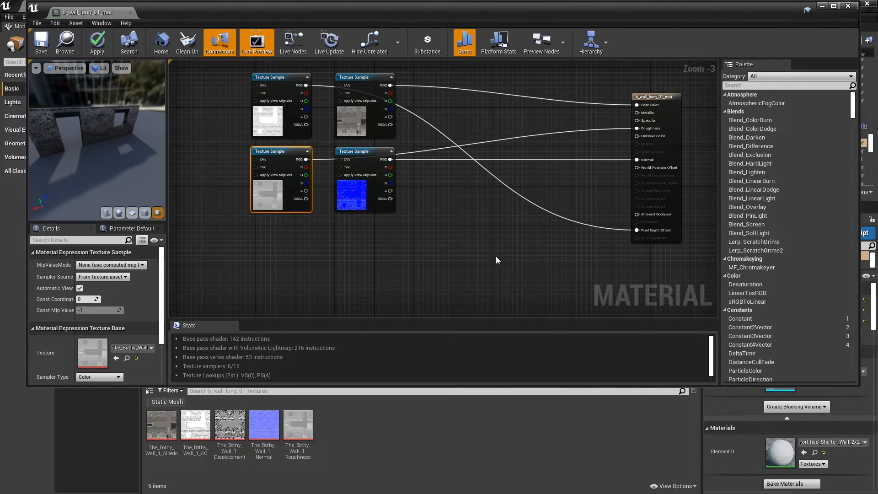
Step: Add a VertexNormalWS node to the material graph and place it below the roughness texture sample
{"action": "right_click_drag", "start_coordinate": [496, 258], "coordinate": [455, 187]}
{"action": "right_click", "coordinate": [340, 235]}
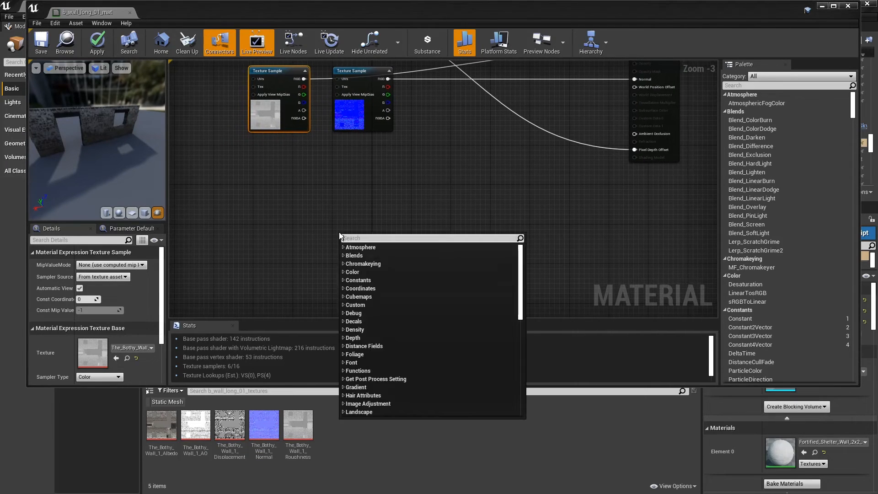
{"action": "type", "text": "wv"}
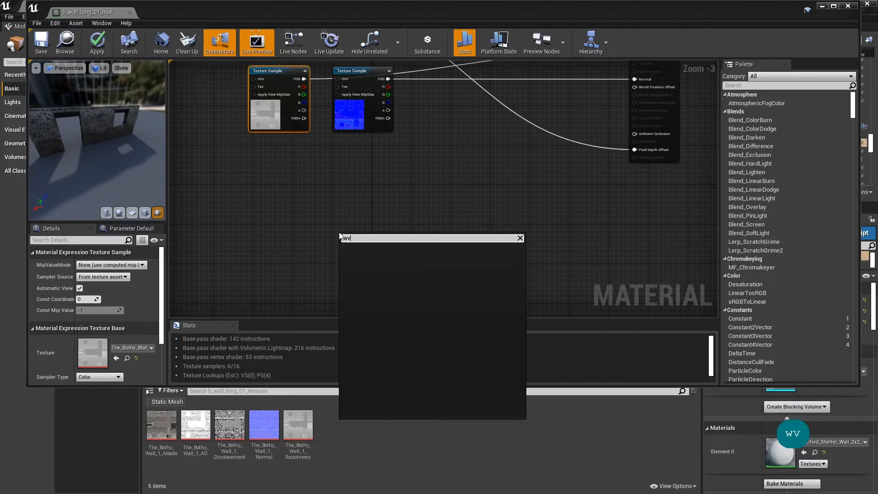
{"action": "key", "text": "BackSpace"}
{"action": "type", "text": "s"}
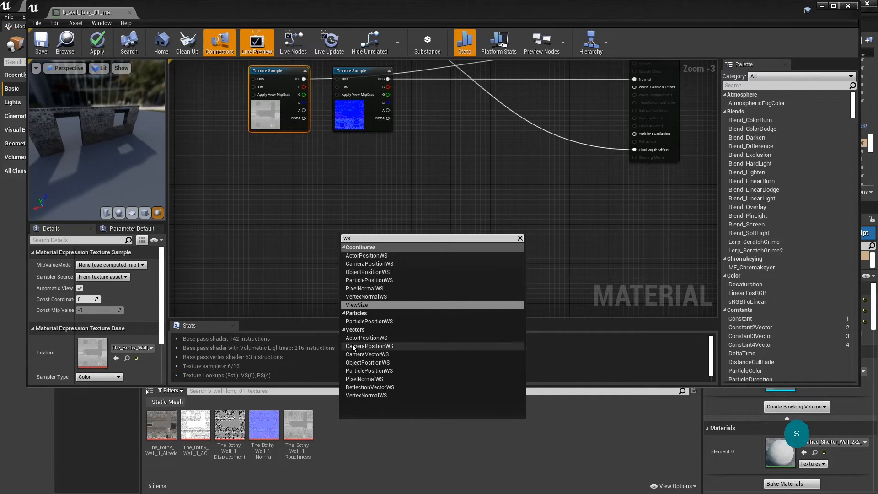
{"action": "left_click", "coordinate": [372, 395]}
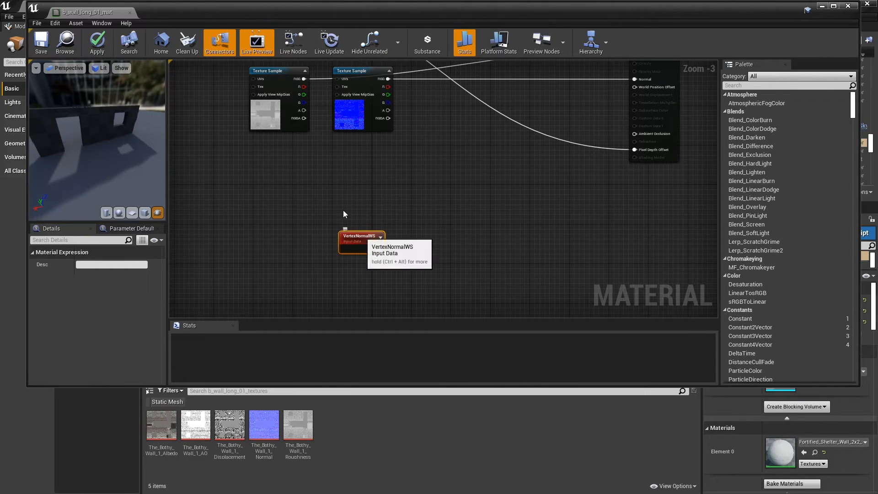
{"action": "left_click_drag", "start_coordinate": [362, 235], "coordinate": [291, 174]}
{"action": "right_click_drag", "start_coordinate": [408, 195], "coordinate": [430, 205]}
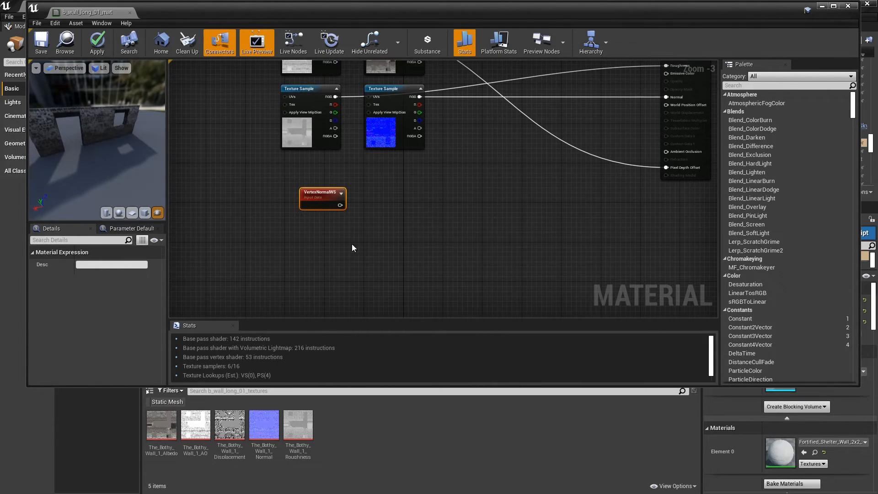
Step: Add a Multiply node with VertexNormalWS connected to A and a constant of 5 connected to B
{"action": "left_click", "coordinate": [386, 213]}
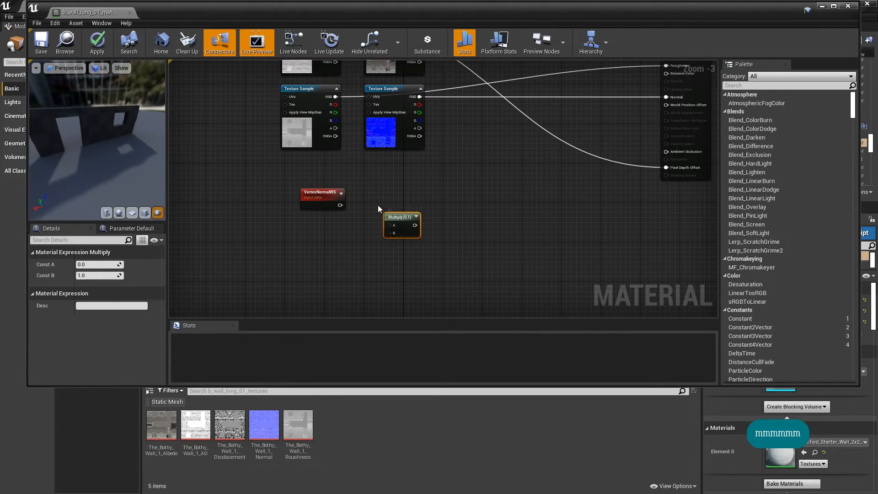
{"action": "left_click_drag", "start_coordinate": [396, 216], "coordinate": [370, 218]}
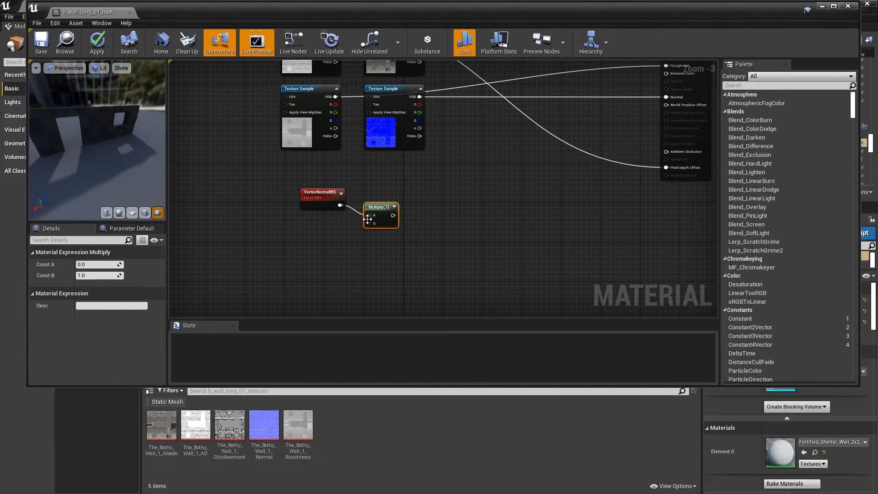
{"action": "key", "text": "1"}
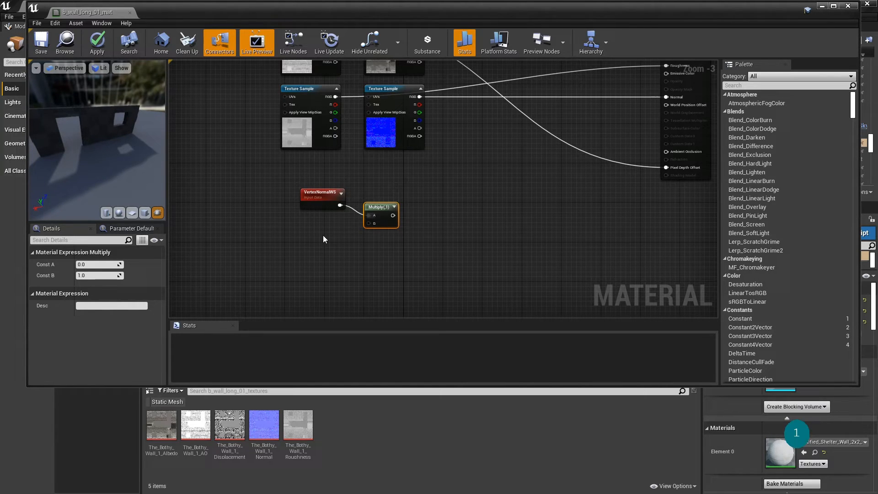
{"action": "left_click", "coordinate": [320, 235]}
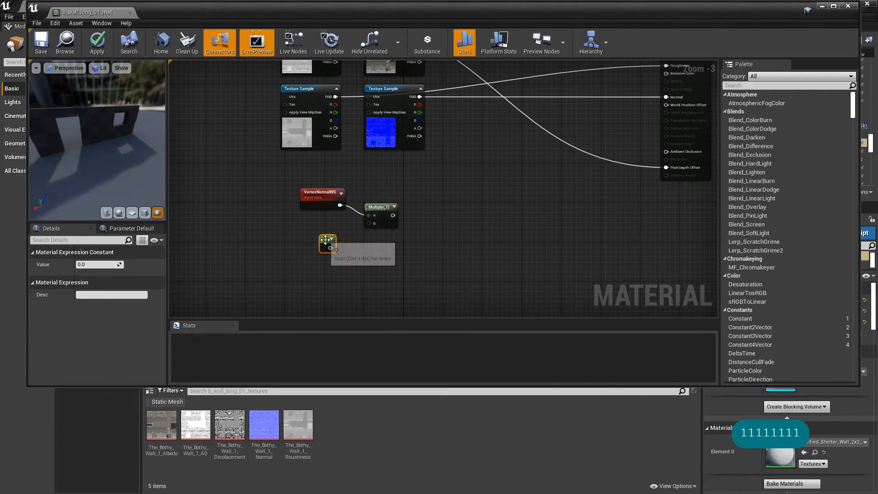
{"action": "left_click_drag", "start_coordinate": [319, 235], "coordinate": [368, 223]}
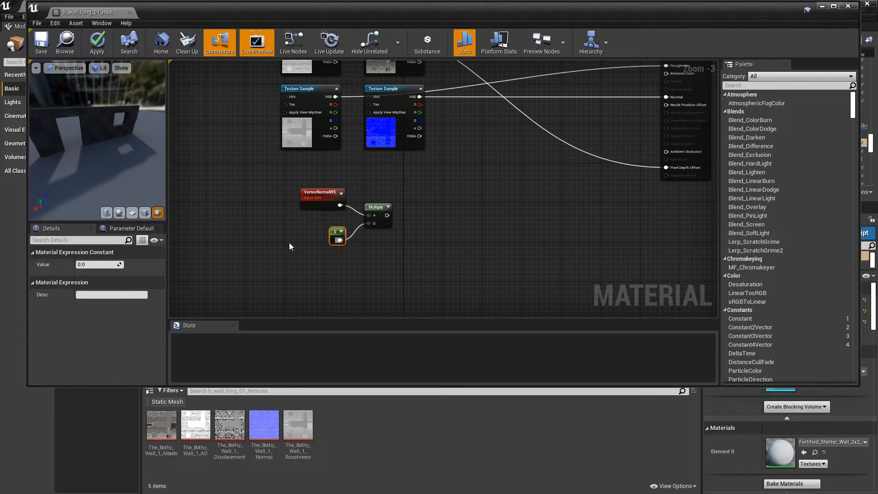
{"action": "left_click", "coordinate": [85, 264]}
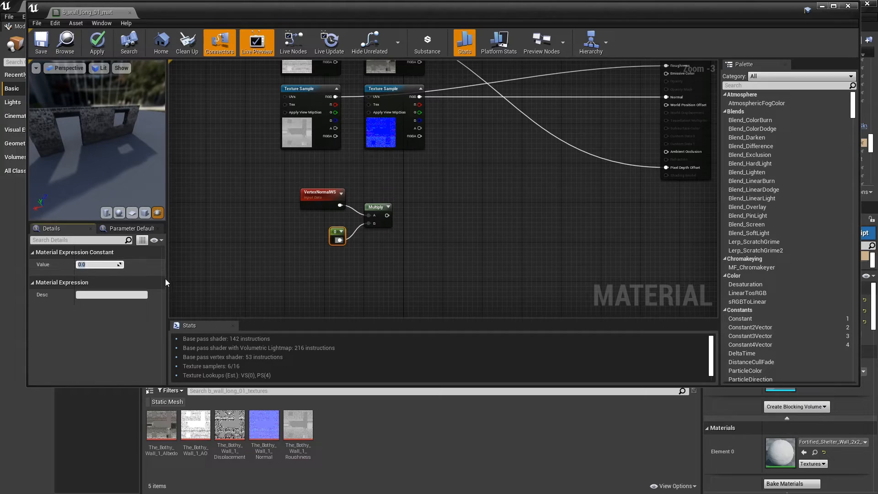
{"action": "type", "text": "5"}
{"action": "key", "text": "Return"}
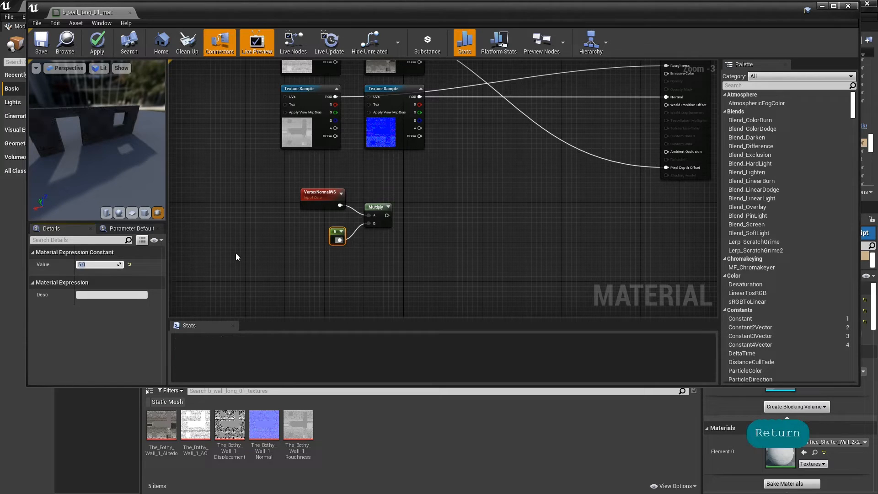
Step: Convert the constant feeding the Multiply node to a parameter, undoing its accidental deletion
{"action": "left_click", "coordinate": [316, 232]}
{"action": "left_click", "coordinate": [338, 235]}
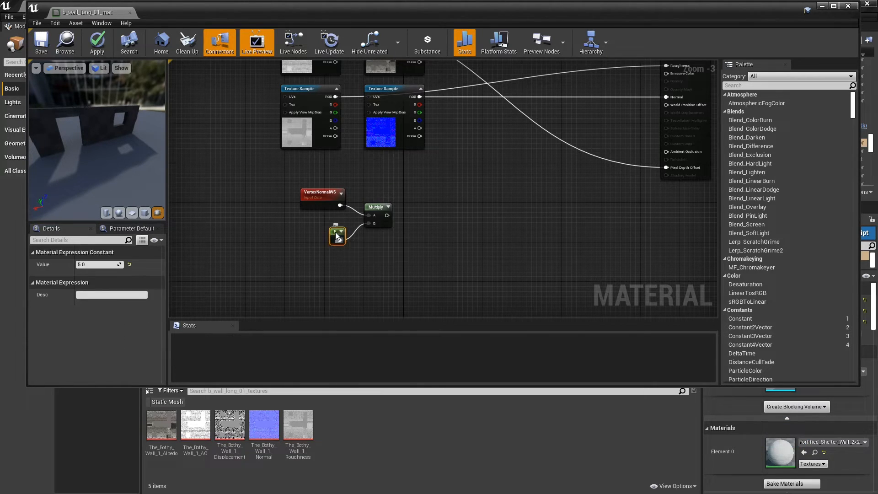
{"action": "right_click", "coordinate": [338, 235]}
{"action": "left_click", "coordinate": [362, 237]}
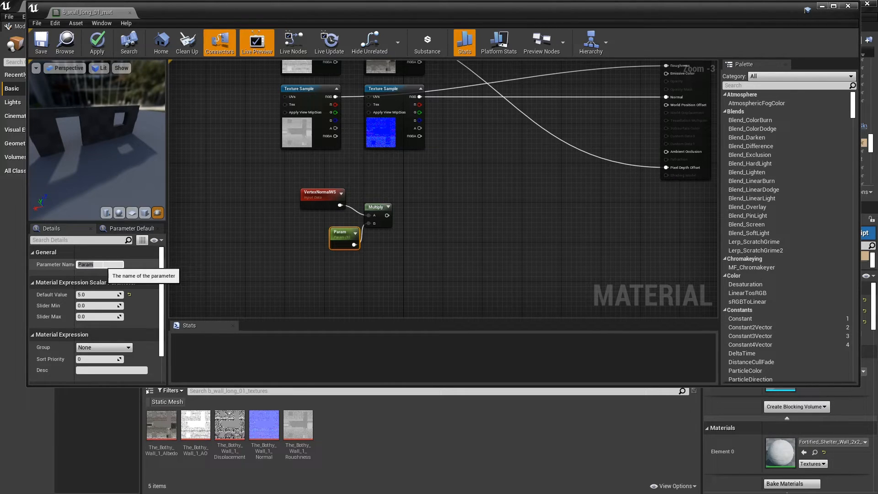
{"action": "key", "text": "BackSpace"}
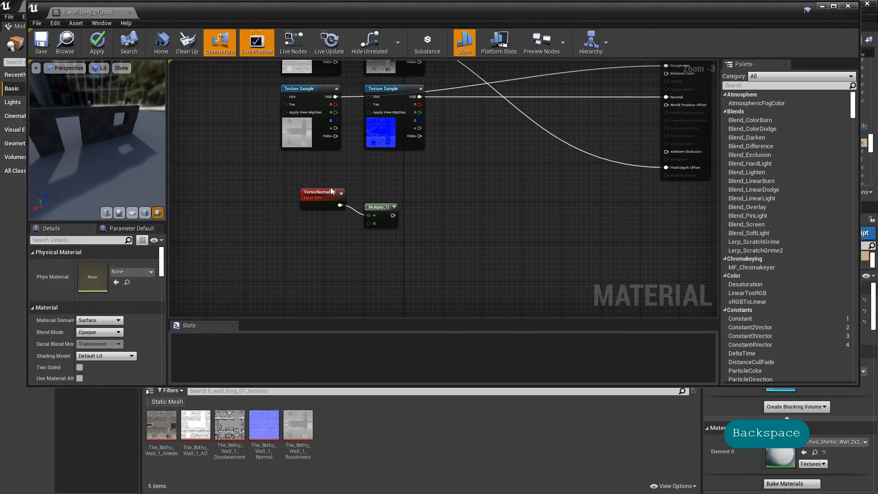
{"action": "key", "text": "ctrl+z"}
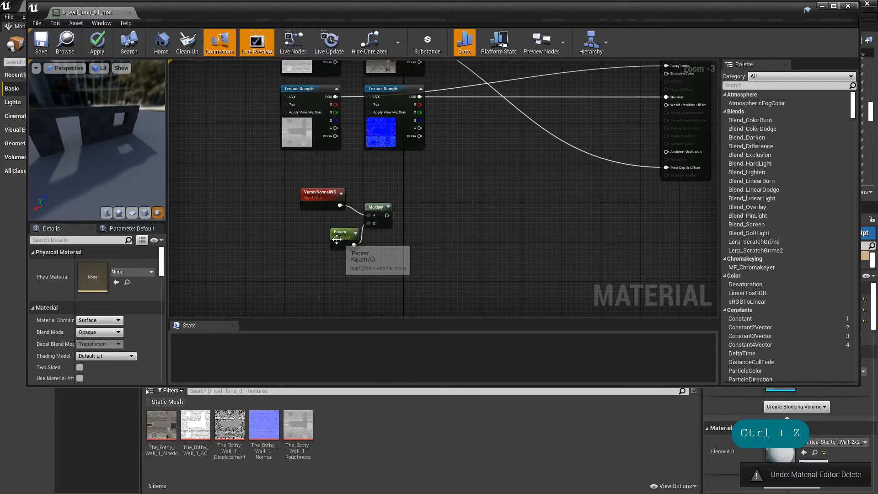
Step: Rename the scalar parameter as Displacement_STR and keep it connected to the Multiply node's B input
{"action": "left_click", "coordinate": [338, 234]}
{"action": "left_click", "coordinate": [99, 265]}
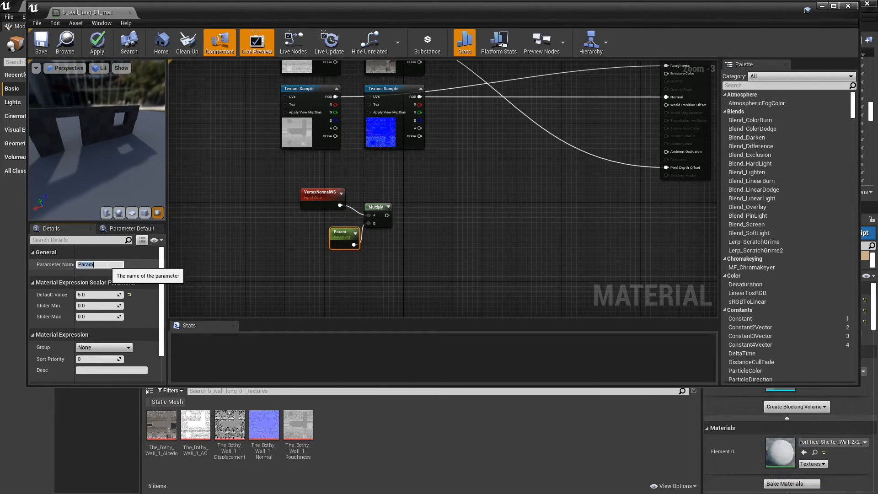
{"action": "key", "text": "BackSpace"}
{"action": "key", "text": "BackSpace"}
{"action": "key", "text": "BackSpace"}
{"action": "key", "text": "BackSpace"}
{"action": "key", "text": "BackSpace"}
{"action": "key", "text": "BackSpace"}
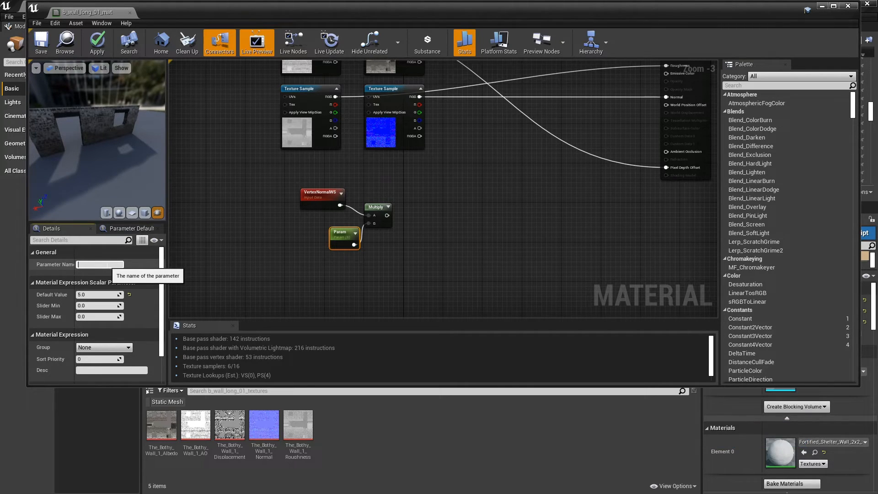
{"action": "type", "text": "Displace"}
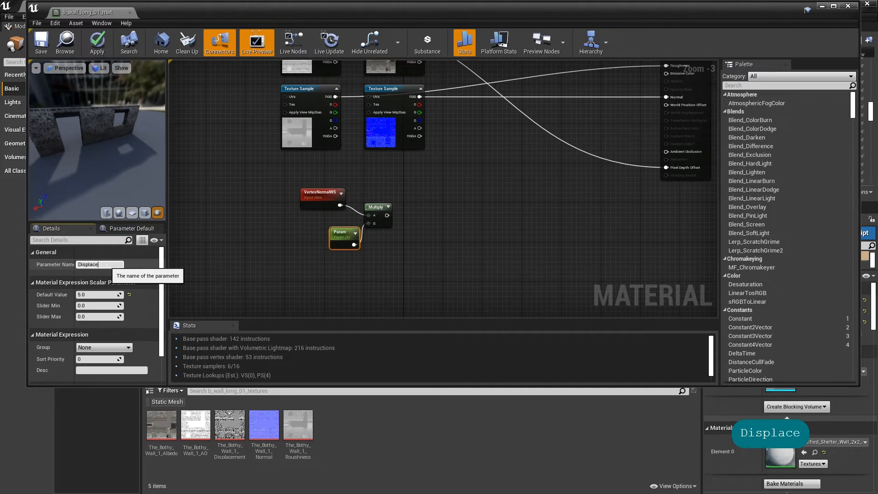
{"action": "type", "text": "ment"}
{"action": "type", "text": "_STR"}
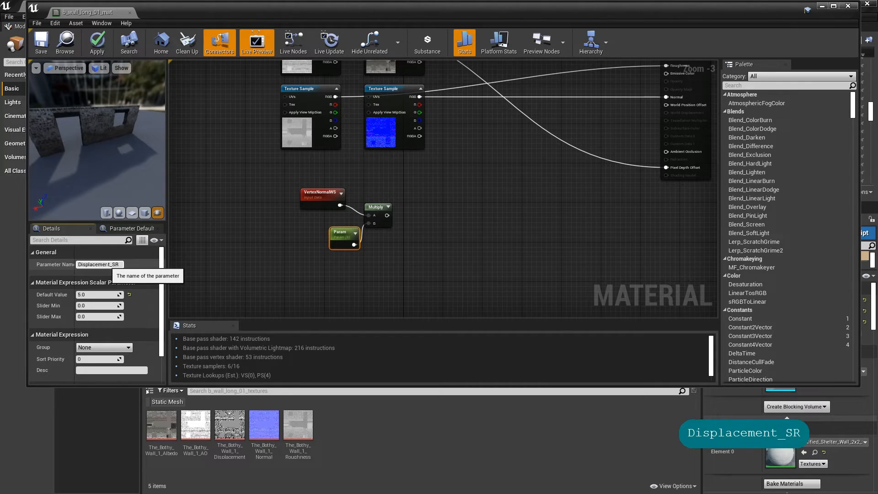
{"action": "key", "text": "Return"}
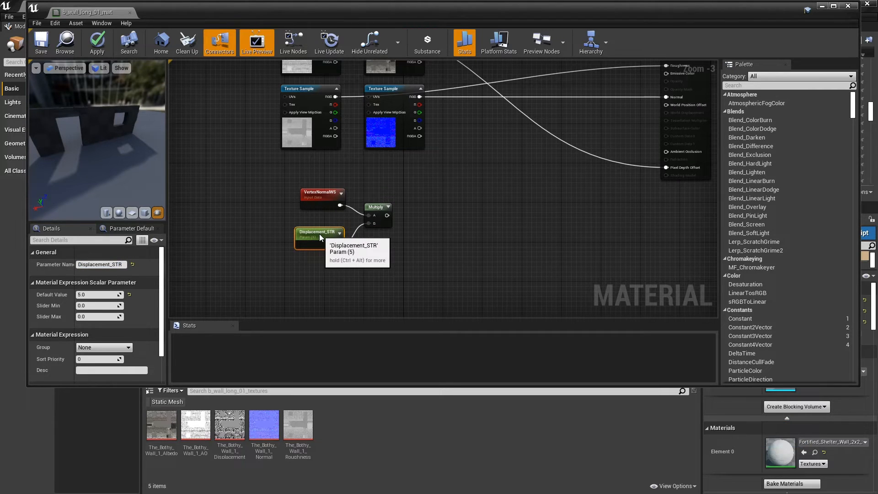
{"action": "left_click_drag", "start_coordinate": [338, 244], "coordinate": [368, 223]}
Step: Reposition the Multiply node and add The_Bothy_Wall_1_Displacement to the graph as a texture sample above and beside it
{"action": "right_click_drag", "start_coordinate": [433, 247], "coordinate": [361, 249]}
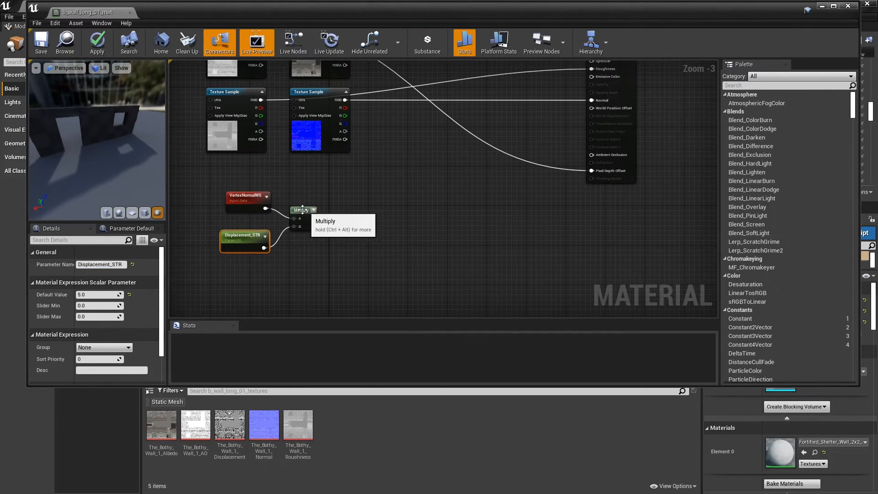
{"action": "left_click_drag", "start_coordinate": [305, 212], "coordinate": [314, 234]}
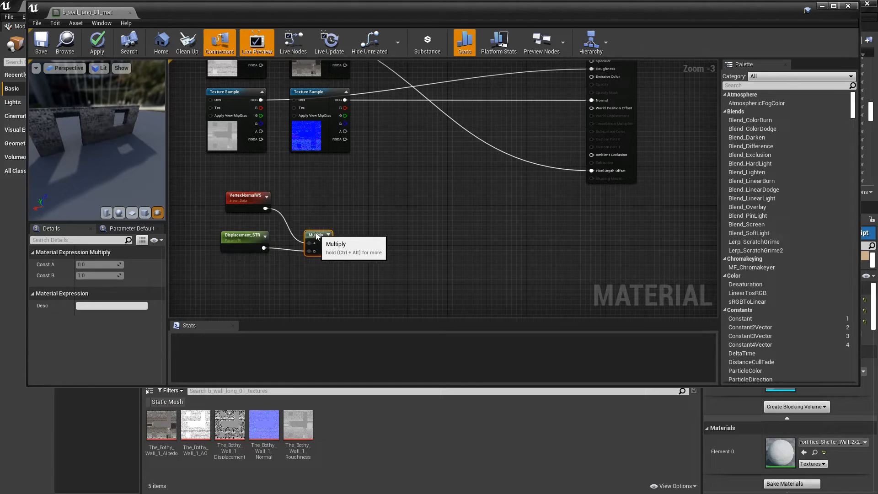
{"action": "left_click", "coordinate": [239, 423]}
{"action": "left_click_drag", "start_coordinate": [239, 423], "coordinate": [364, 173]}
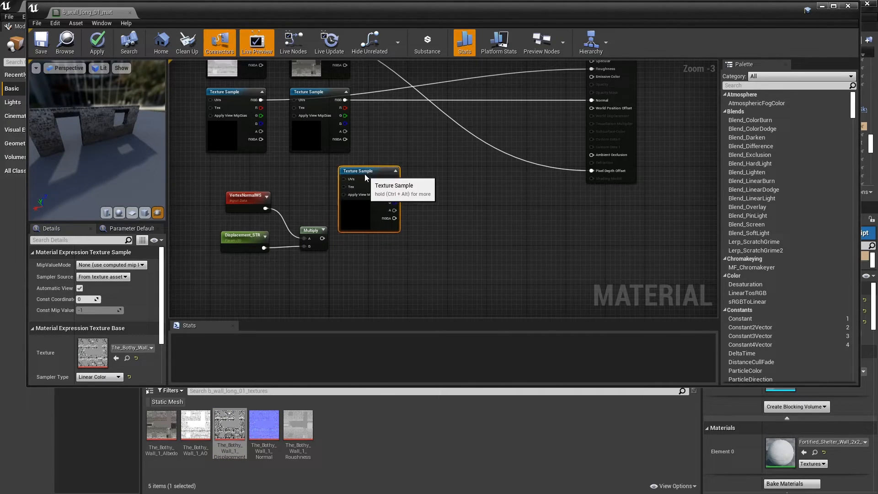
Step: Add a second Multiply node with the displacement texture's RGB connected to A and the first Multiply's output connected to B
{"action": "left_click", "coordinate": [436, 224]}
{"action": "left_click_drag", "start_coordinate": [446, 227], "coordinate": [427, 225]}
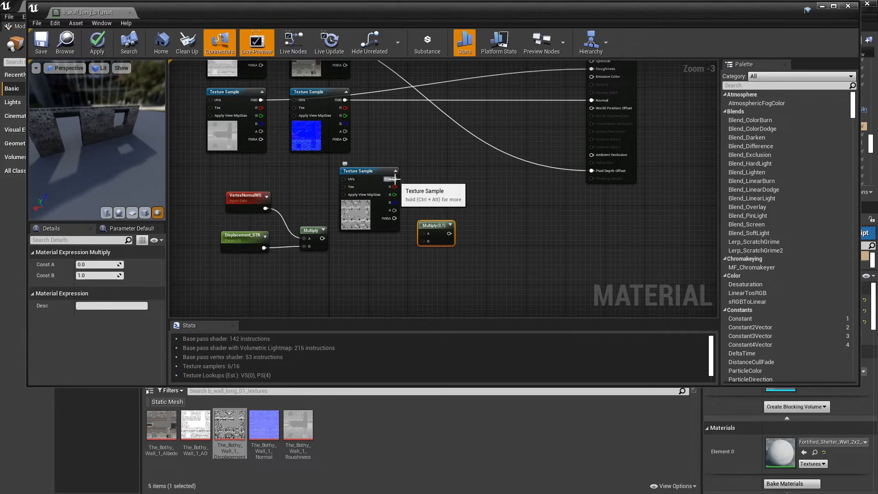
{"action": "left_click_drag", "start_coordinate": [395, 179], "coordinate": [422, 232]}
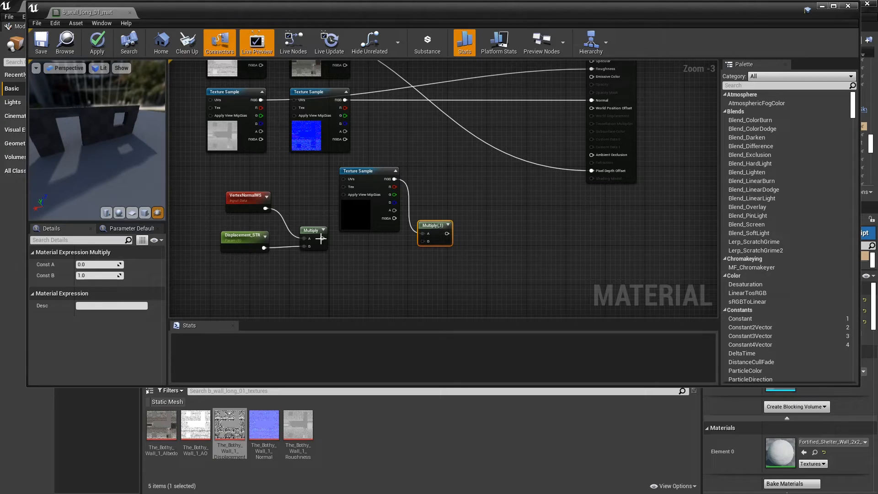
{"action": "left_click_drag", "start_coordinate": [322, 238], "coordinate": [424, 240]}
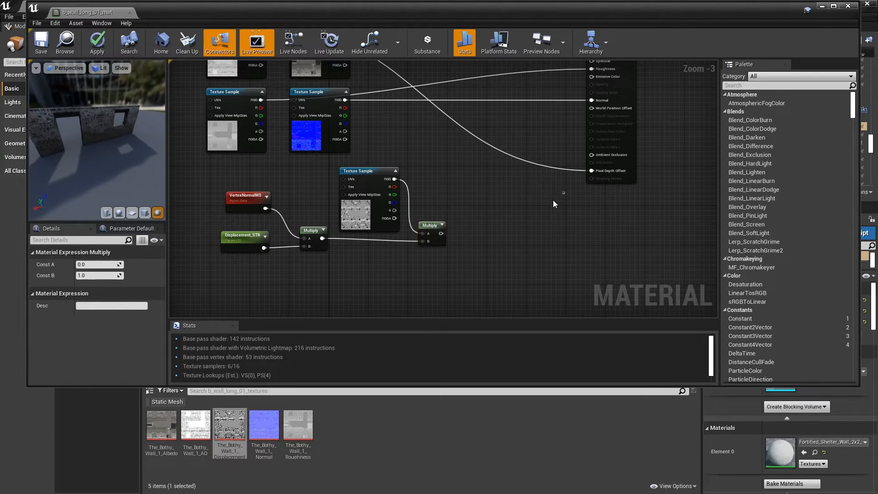
{"action": "left_click", "coordinate": [541, 212]}
{"action": "right_click_drag", "start_coordinate": [552, 202], "coordinate": [532, 220]}
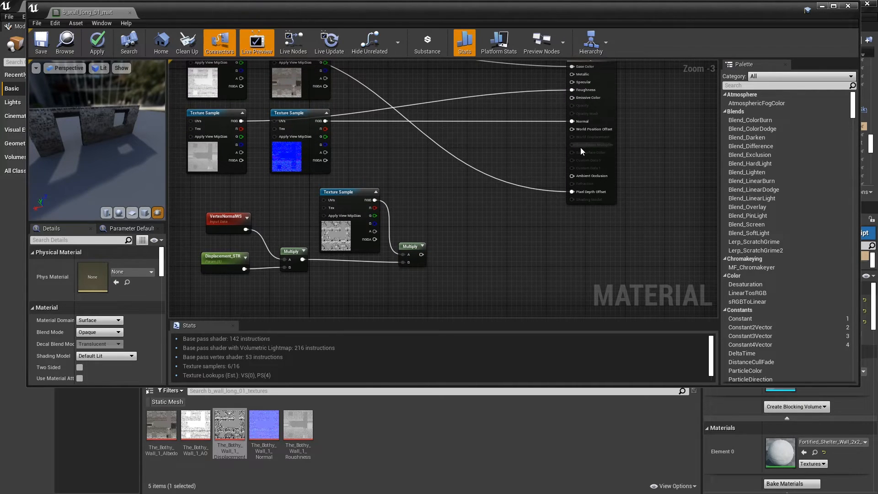
Step: Set the material's D3D11 tessellation mode to Flat Tessellation on the b_wall_long_01_mat result node
{"action": "left_click", "coordinate": [597, 83]}
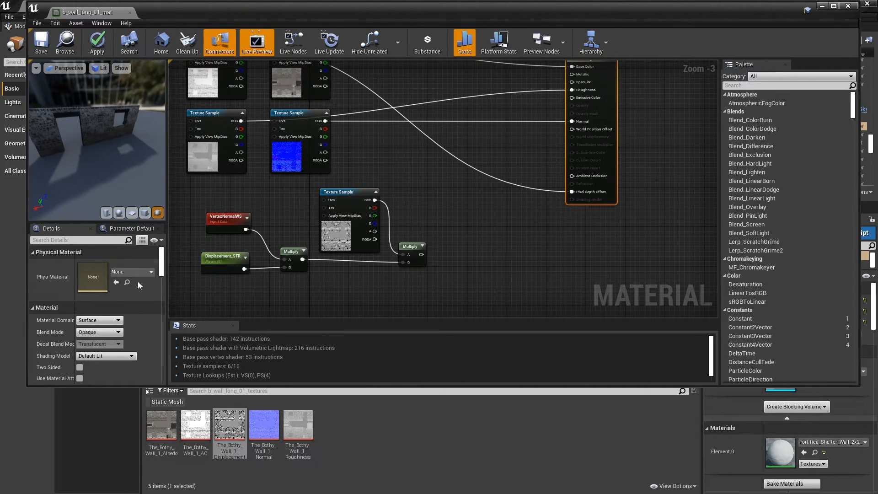
{"action": "left_click_drag", "start_coordinate": [163, 268], "coordinate": [162, 347]}
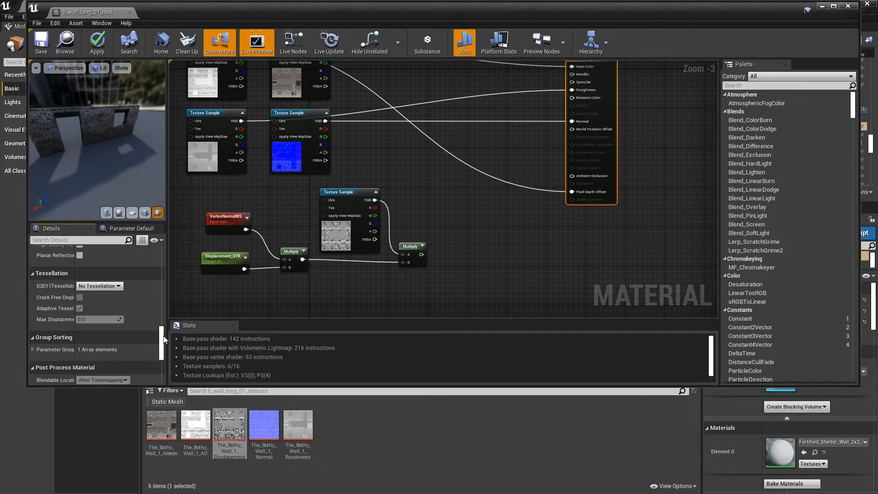
{"action": "left_click", "coordinate": [112, 285]}
{"action": "left_click", "coordinate": [114, 300]}
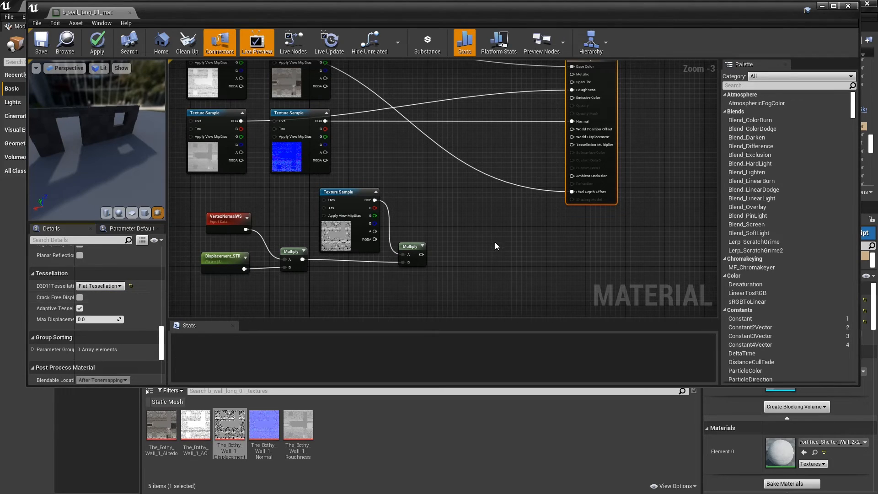
Step: Connect the second Multiply node's output to the World Displacement input of the material result node
{"action": "right_click_drag", "start_coordinate": [495, 246], "coordinate": [478, 267]}
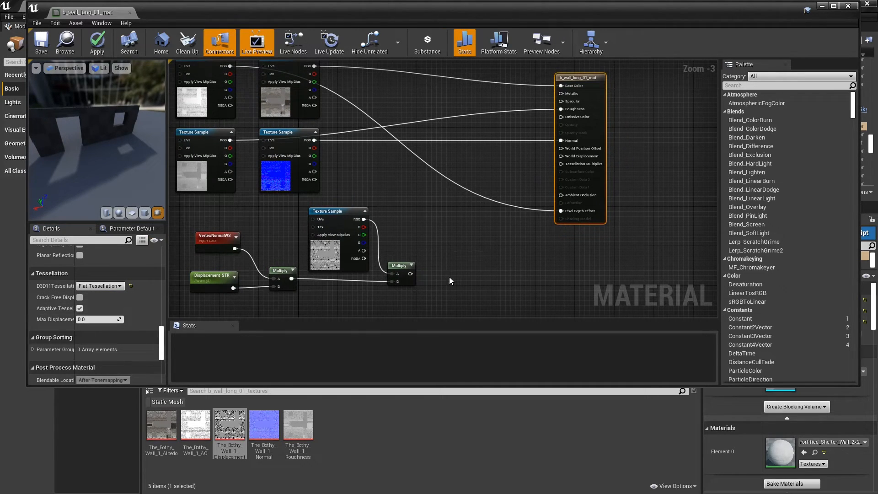
{"action": "right_click_drag", "start_coordinate": [461, 266], "coordinate": [453, 282]}
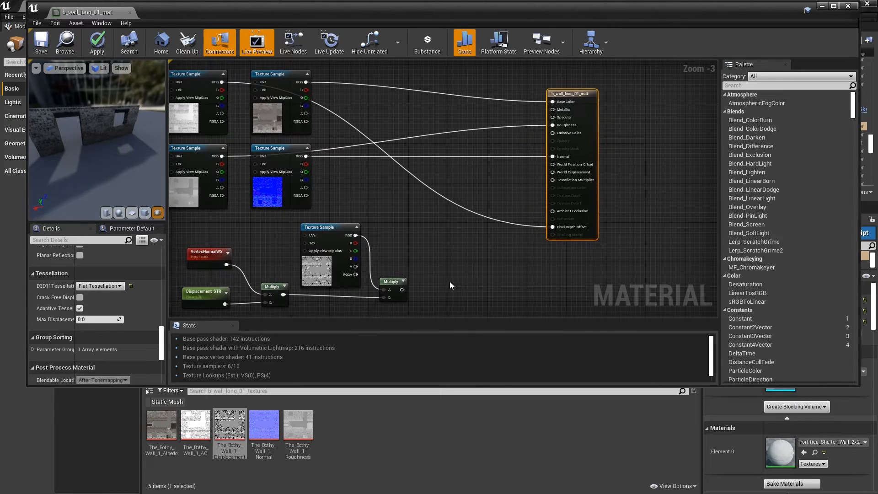
{"action": "left_click_drag", "start_coordinate": [401, 290], "coordinate": [553, 174]}
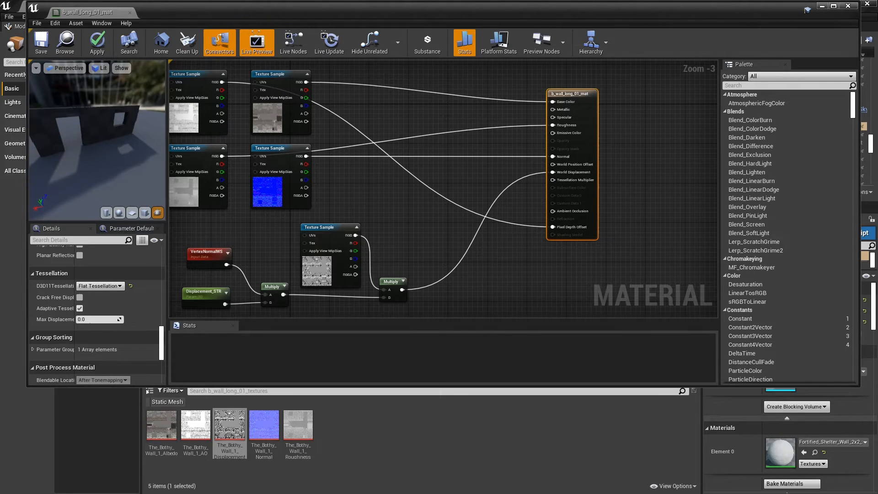
Step: Add a constant node just below the second Multiply node and set its value to 16
{"action": "right_click_drag", "start_coordinate": [475, 284], "coordinate": [503, 203]}
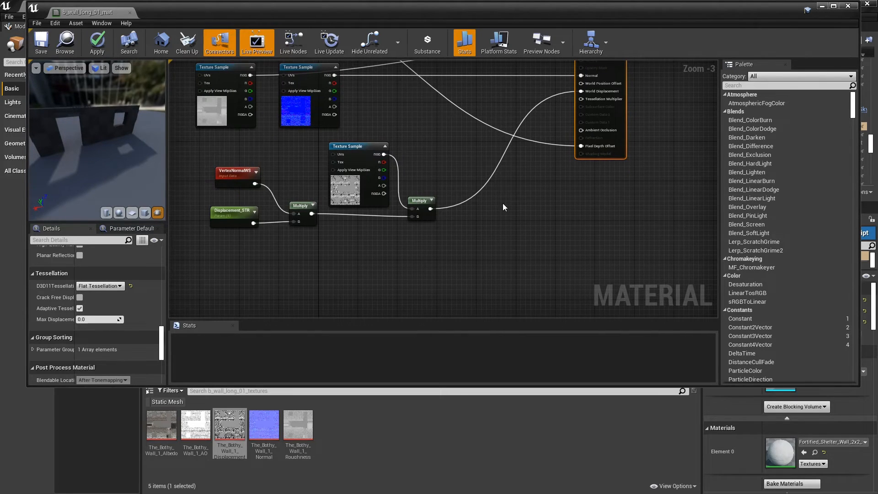
{"action": "right_click_drag", "start_coordinate": [458, 234], "coordinate": [451, 248]}
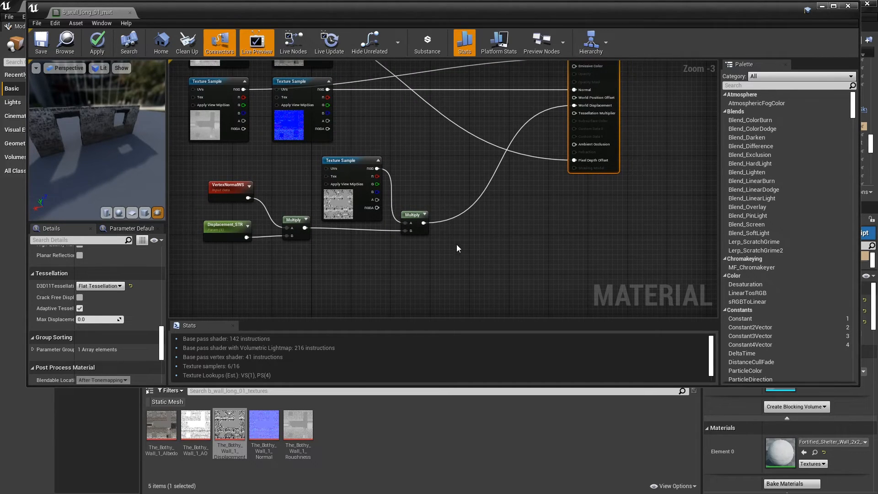
{"action": "key", "text": "1"}
{"action": "left_click", "coordinate": [402, 262]}
{"action": "left_click_drag", "start_coordinate": [413, 269], "coordinate": [421, 253]}
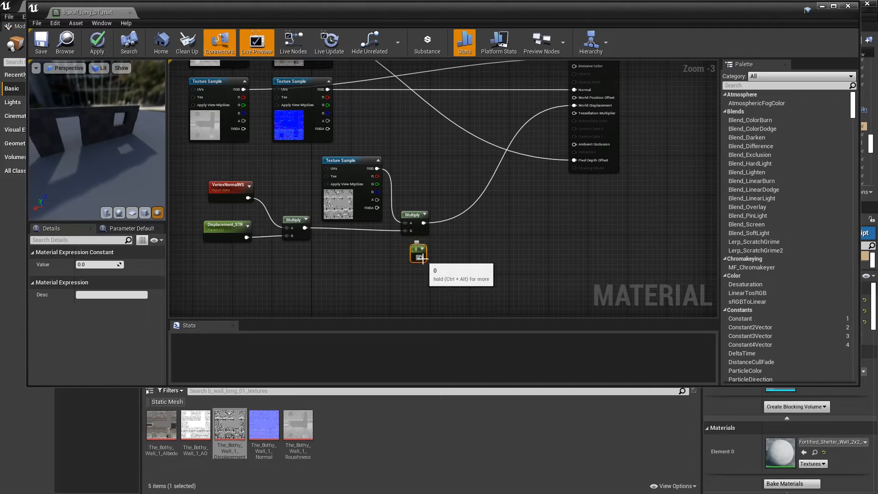
{"action": "left_click", "coordinate": [89, 264]}
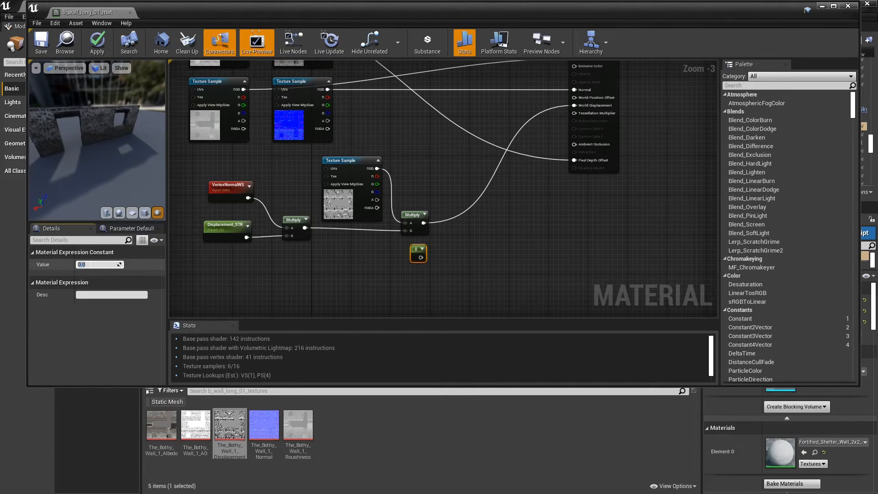
{"action": "type", "text": "16"}
{"action": "key", "text": "Return"}
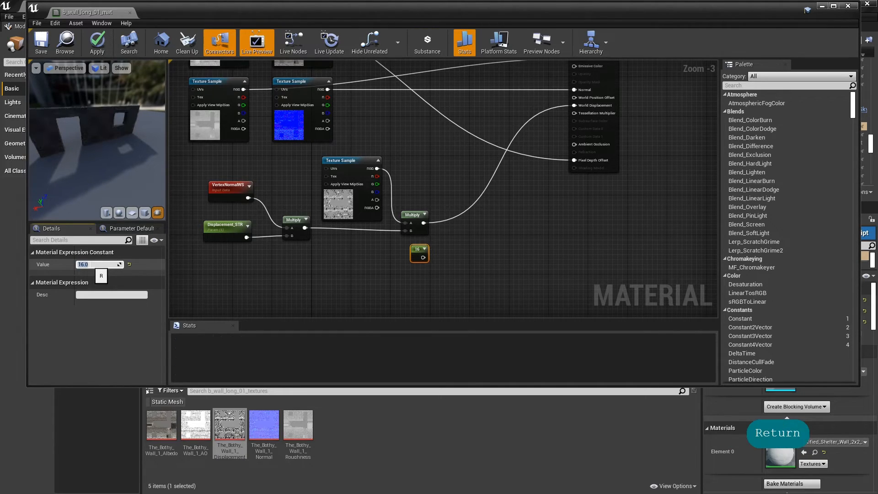
Step: Convert the constant of 16 to a scalar parameter and name it Tesselation_STR
{"action": "right_click", "coordinate": [418, 252]}
{"action": "left_click", "coordinate": [452, 255]}
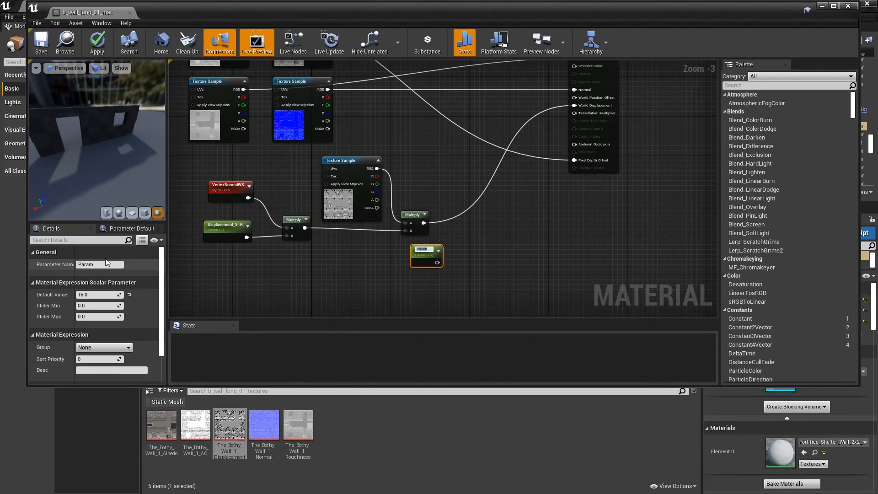
{"action": "left_click", "coordinate": [101, 264]}
{"action": "left_click", "coordinate": [101, 262]}
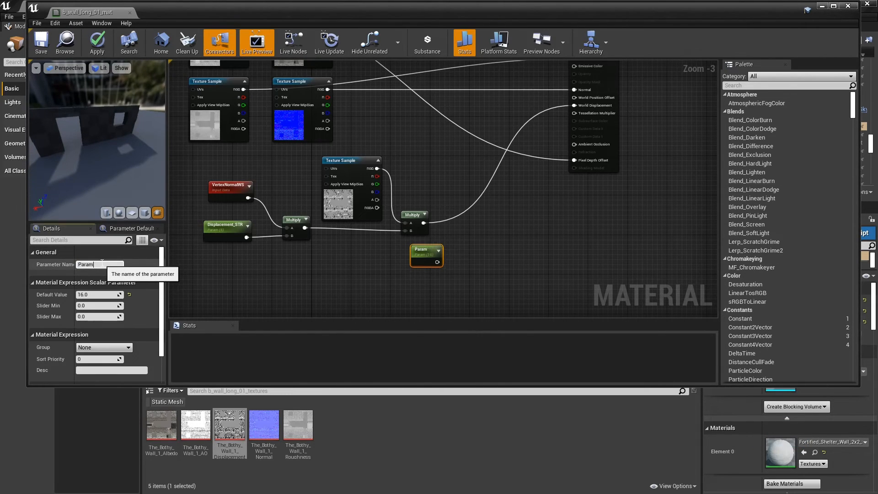
{"action": "key", "text": "BackSpace"}
{"action": "key", "text": "BackSpace"}
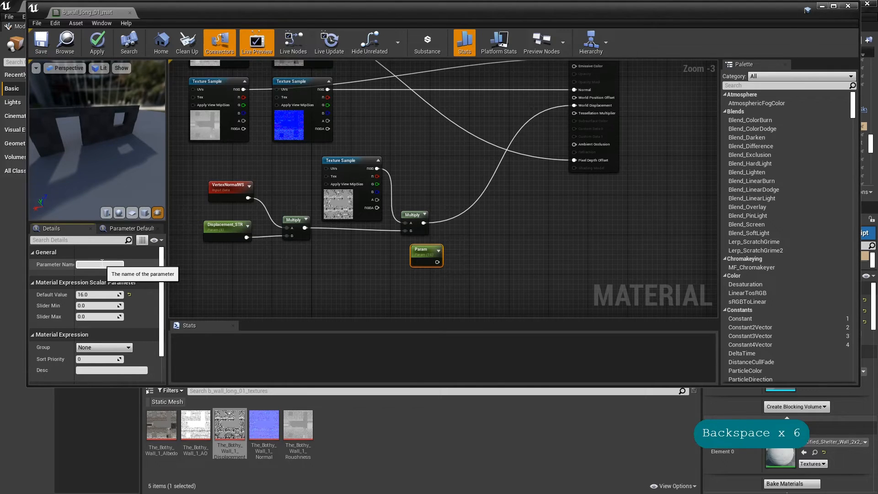
{"action": "type", "text": "Tesselka"}
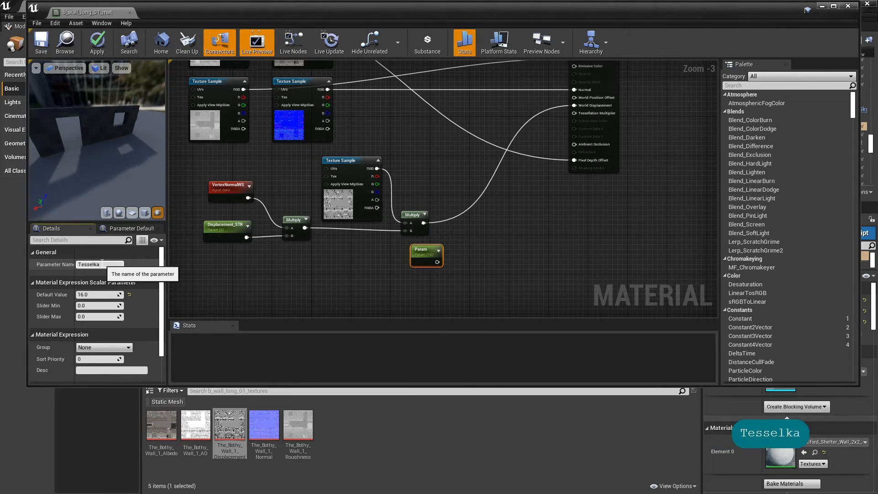
{"action": "key", "text": "BackSpace"}
{"action": "key", "text": "BackSpace"}
{"action": "type", "text": "ation"}
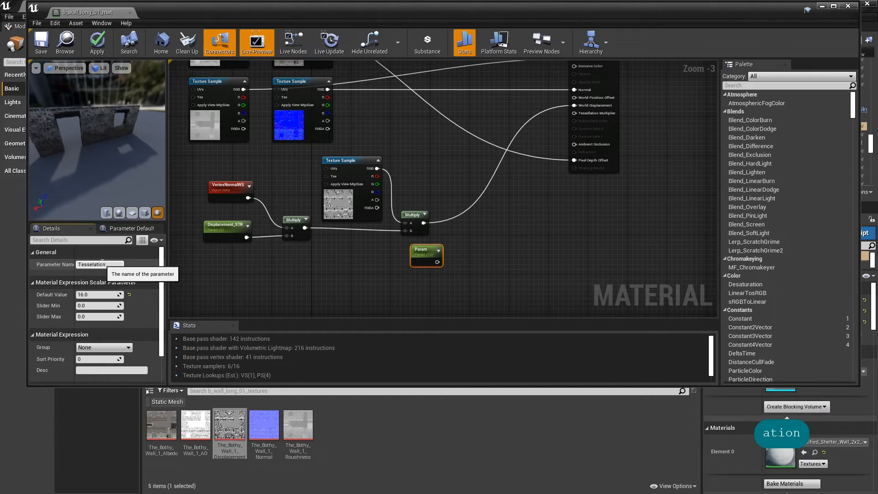
{"action": "type", "text": "_STR"}
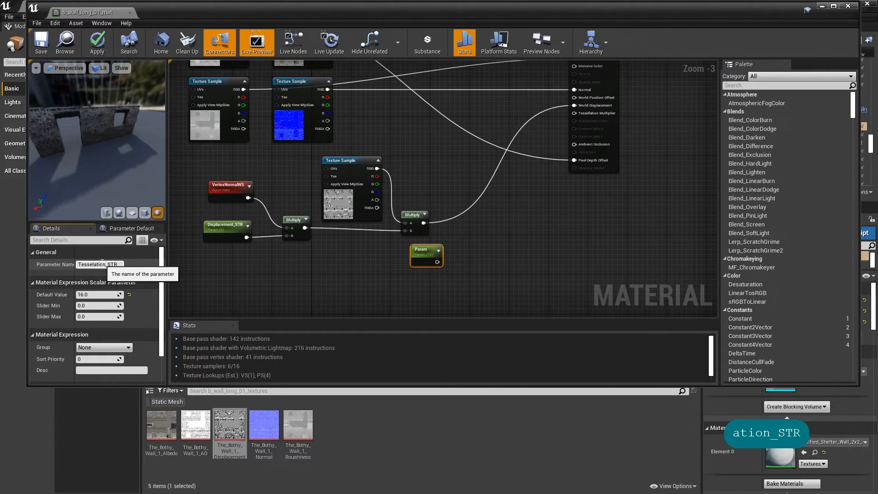
{"action": "key", "text": "Return"}
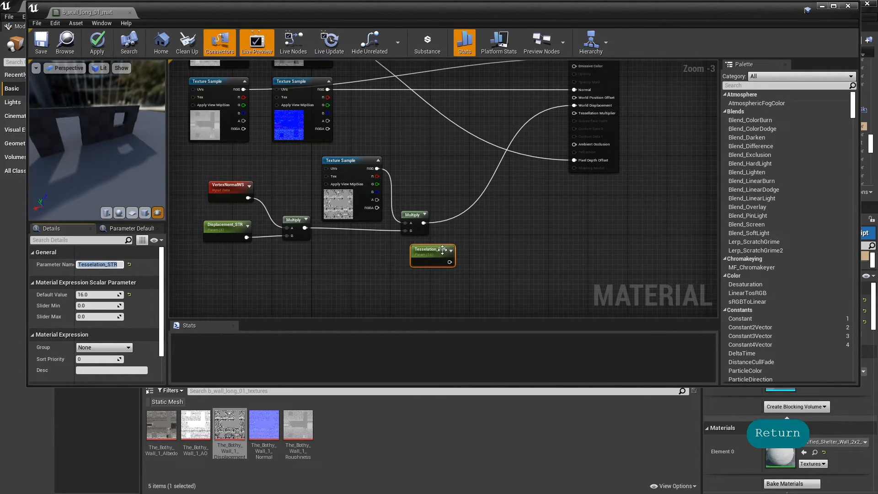
Step: Reposition the Tesselation_STR parameter under the second Multiply node and connect it to the material's Tessellation Multiplier input
{"action": "left_click_drag", "start_coordinate": [443, 250], "coordinate": [411, 251]}
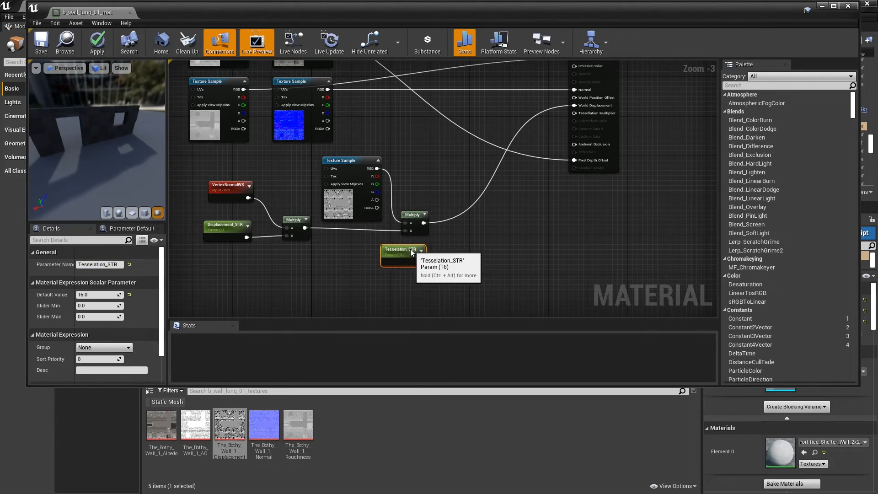
{"action": "right_click_drag", "start_coordinate": [466, 246], "coordinate": [454, 260]}
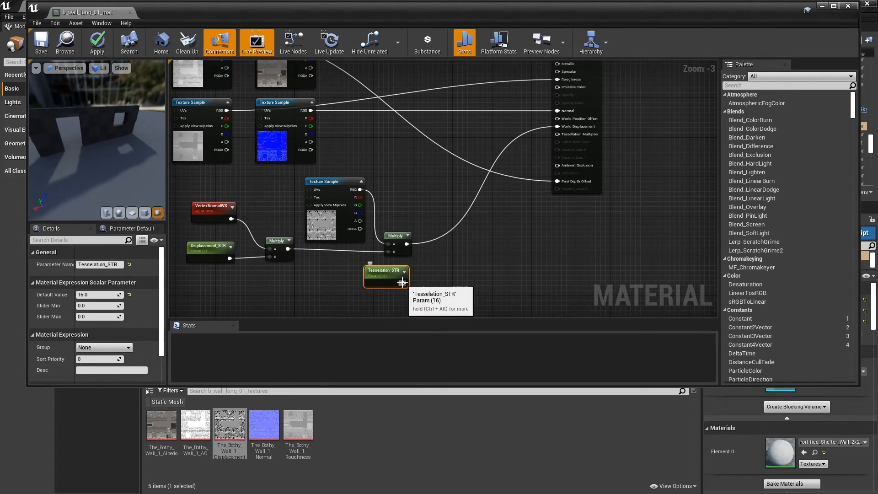
{"action": "left_click_drag", "start_coordinate": [404, 284], "coordinate": [556, 134]}
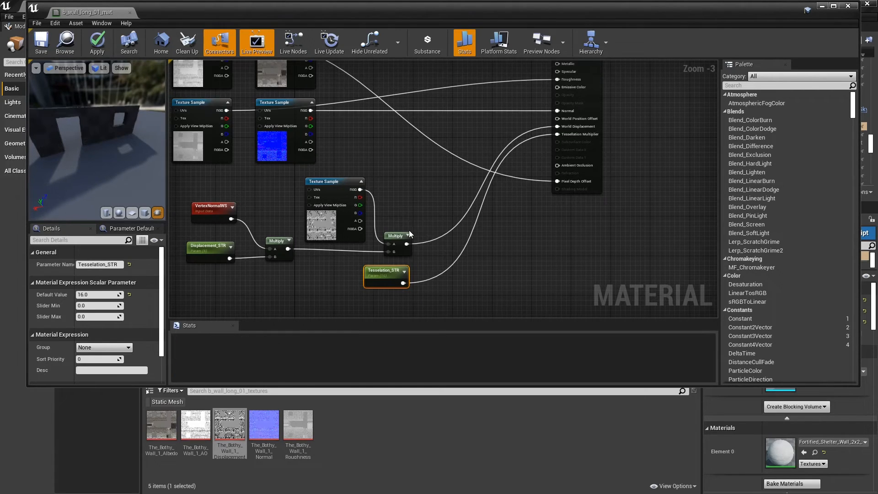
Step: Rename the tessellation parameter as Tesselation_Multi
{"action": "left_click", "coordinate": [110, 265]}
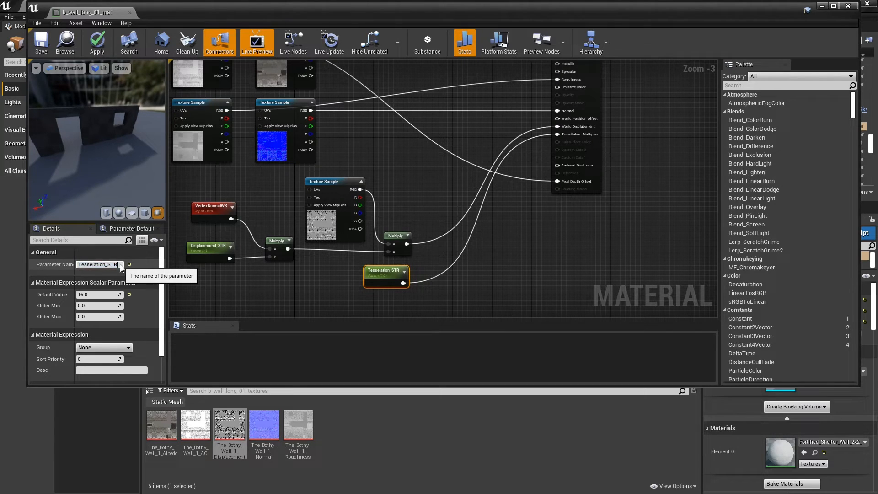
{"action": "key", "text": "BackSpace"}
{"action": "key", "text": "BackSpace"}
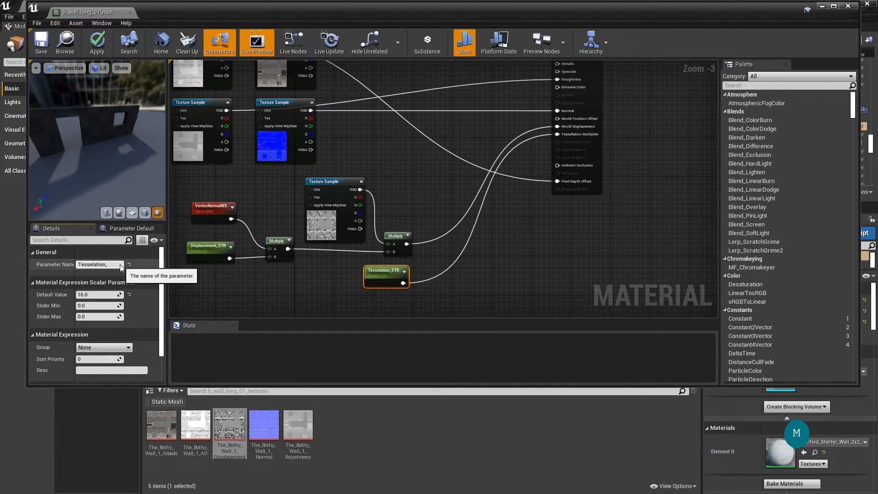
{"action": "type", "text": "Multi"}
{"action": "key", "text": "Return"}
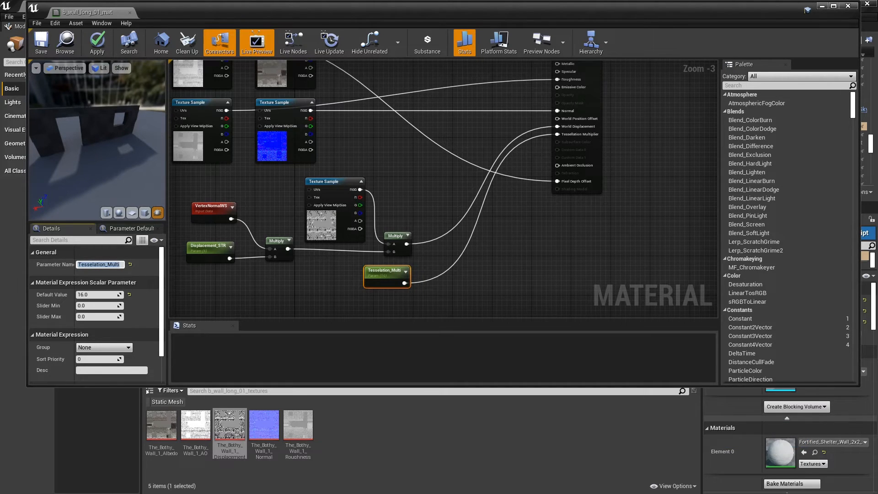
Step: Move the displacement and tessellation nodes clear of the other texture samples and group them in a comment box titled "Displacement Bits"
{"action": "right_click_drag", "start_coordinate": [492, 231], "coordinate": [540, 213]}
{"action": "scroll", "coordinate": [540, 213], "scroll_direction": "down", "scroll_amount": 2}
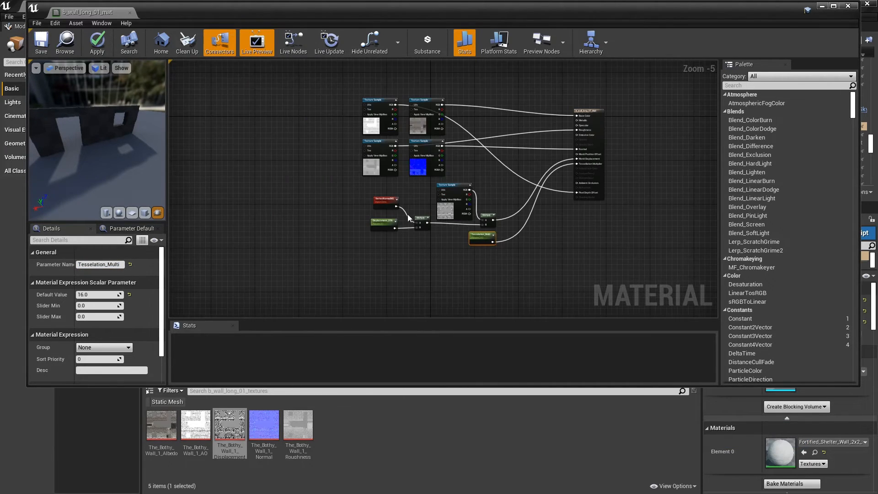
{"action": "left_click_drag", "start_coordinate": [338, 183], "coordinate": [502, 262]}
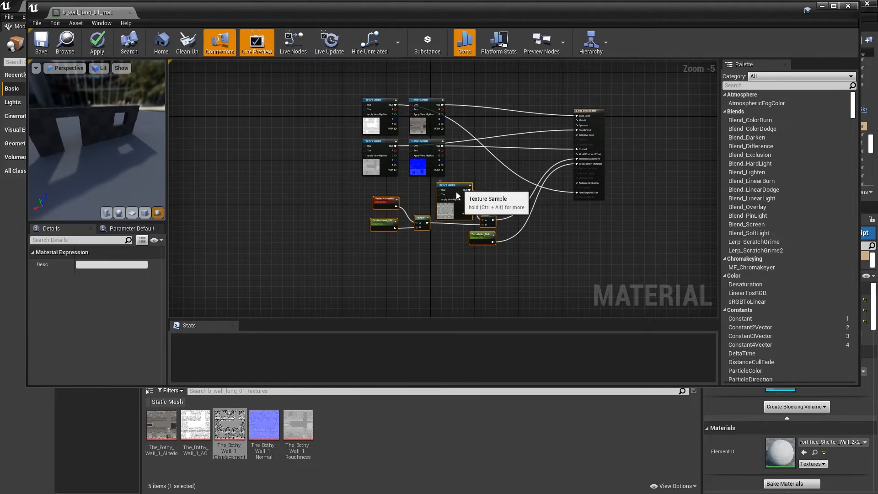
{"action": "left_click_drag", "start_coordinate": [457, 195], "coordinate": [426, 225]}
{"action": "type", "text": "c"}
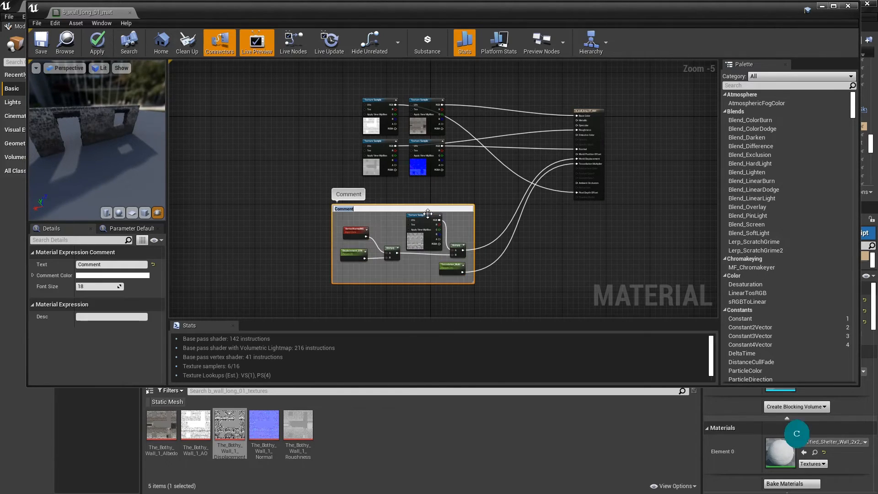
{"action": "type", "text": "Displacem"}
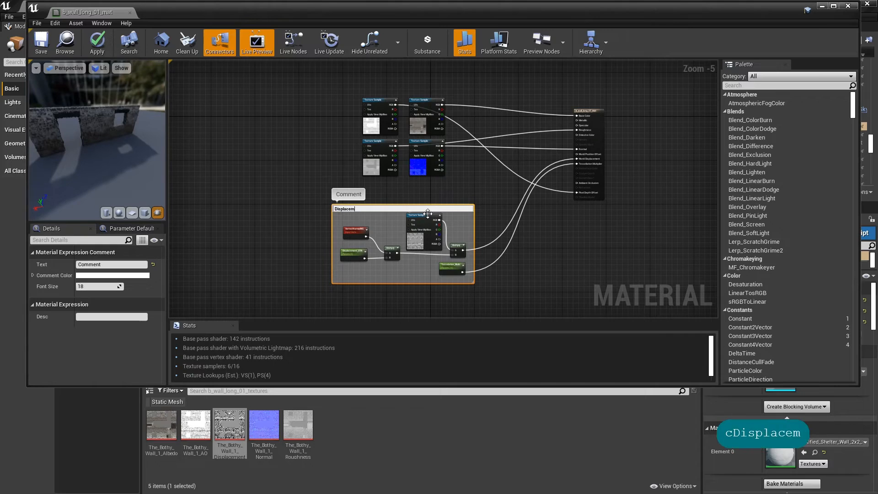
{"action": "type", "text": "ent Bits"}
{"action": "key", "text": "Return"}
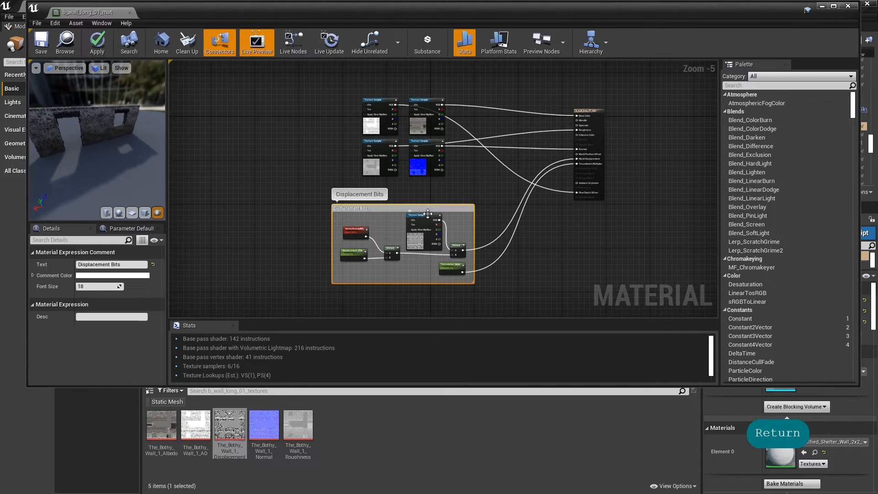
{"action": "mouse_move", "coordinate": [427, 209]}
{"action": "left_mouse_down"}
{"action": "mouse_move", "coordinate": [427, 219]}
{"action": "mouse_move", "coordinate": [416, 213]}
{"action": "left_mouse_up"}
Step: Inspect the displaced wall edge up close in the preview and enable Crack Free Displacement for the material
{"action": "right_click_drag", "start_coordinate": [476, 185], "coordinate": [496, 236]}
{"action": "left_click_drag", "start_coordinate": [68, 158], "coordinate": [82, 121], "text": "alt"}
{"action": "scroll", "coordinate": [76, 146], "scroll_direction": "up", "scroll_amount": 3}
{"action": "scroll", "coordinate": [72, 147], "scroll_direction": "down", "scroll_amount": 5}
{"action": "scroll", "coordinate": [72, 147], "scroll_direction": "up", "scroll_amount": 2}
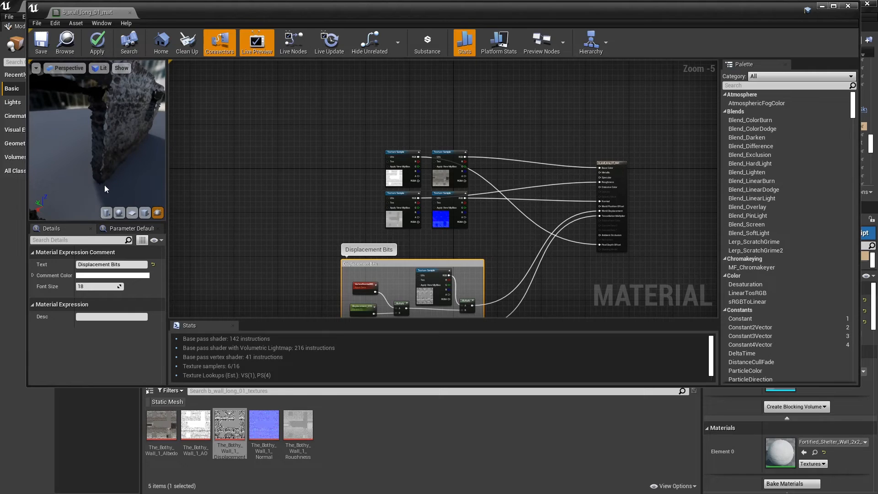
{"action": "left_click", "coordinate": [611, 168]}
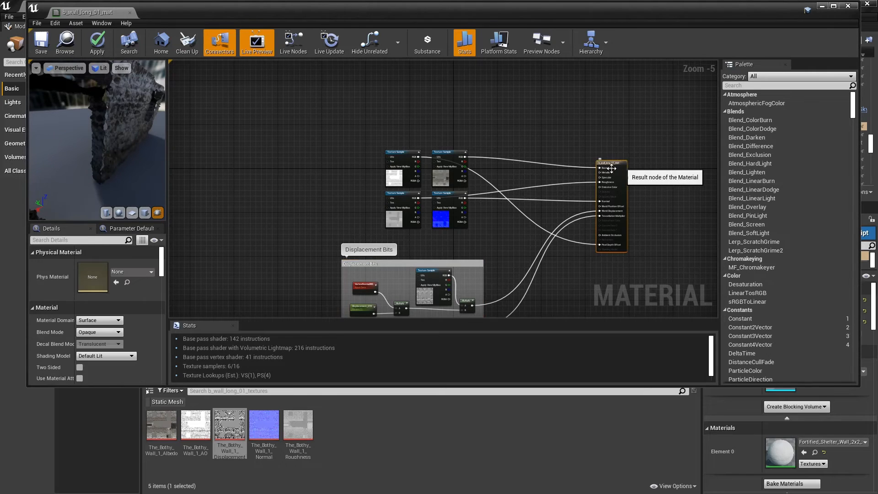
{"action": "left_click_drag", "start_coordinate": [164, 259], "coordinate": [160, 338]}
{"action": "left_click", "coordinate": [79, 295]}
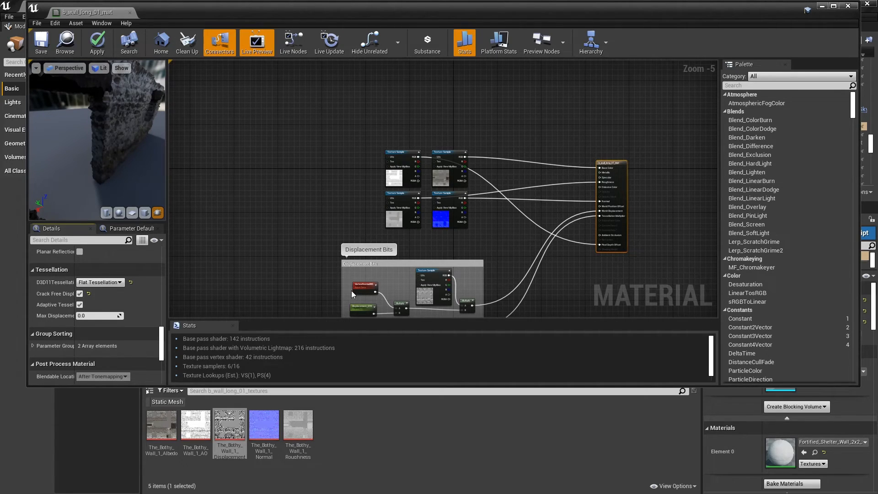
Step: Set the Displacement_STR parameter's default value to 2
{"action": "left_click", "coordinate": [364, 307]}
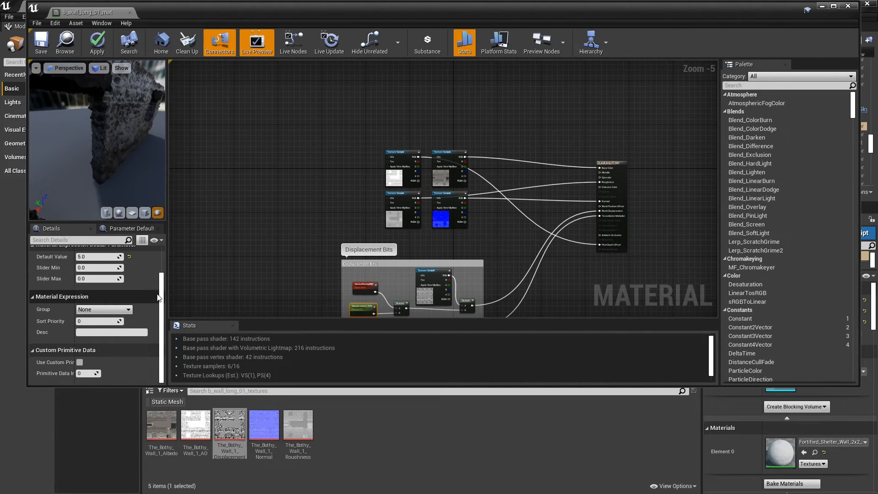
{"action": "scroll", "coordinate": [119, 293], "scroll_direction": "up", "scroll_amount": 3}
{"action": "left_click", "coordinate": [108, 294]}
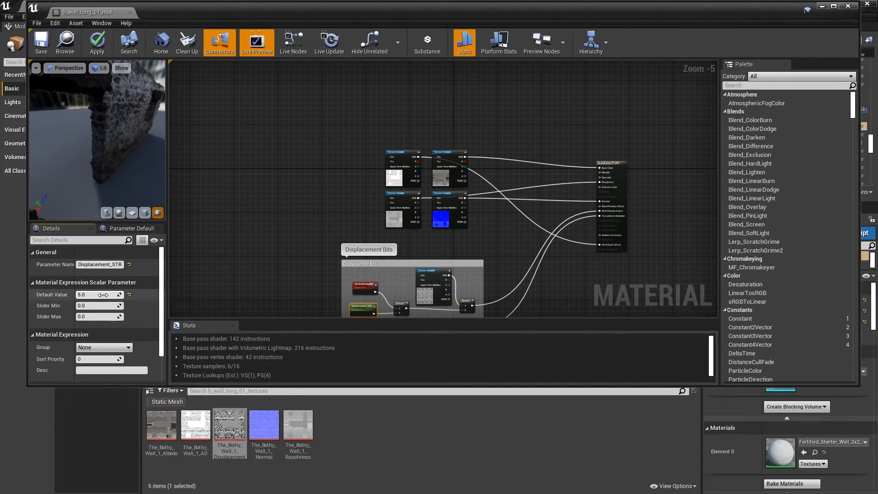
{"action": "type", "text": "2"}
{"action": "key", "text": "Return"}
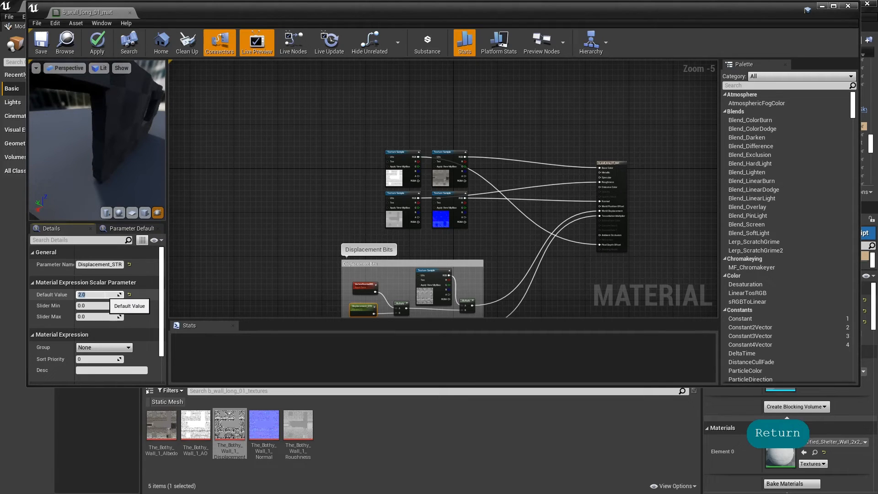
Step: Move the albedo texture sample above the others and group the AO, roughness and normal samples in a comment box titled "Core Stuff"
{"action": "left_click", "coordinate": [283, 209]}
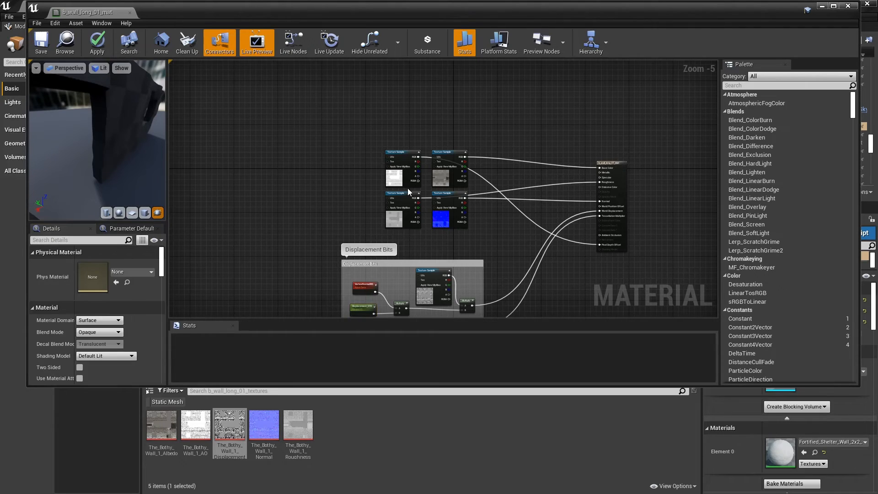
{"action": "left_click", "coordinate": [443, 152]}
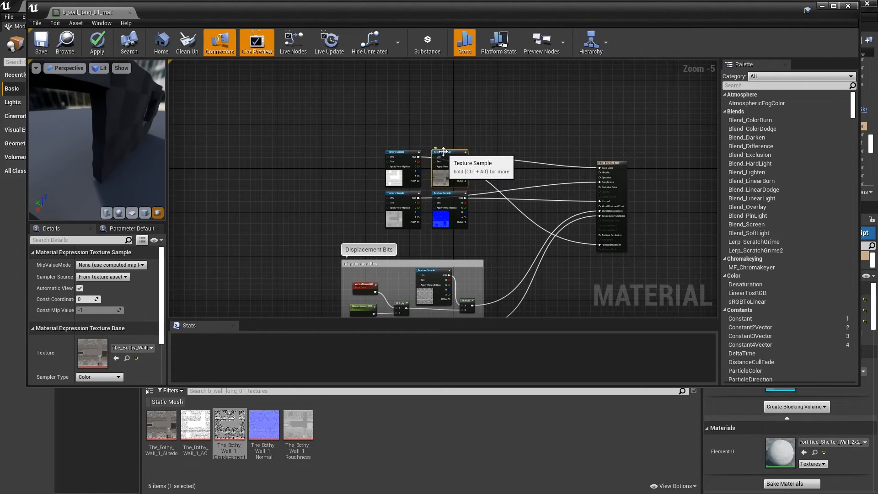
{"action": "left_click_drag", "start_coordinate": [444, 155], "coordinate": [397, 101]}
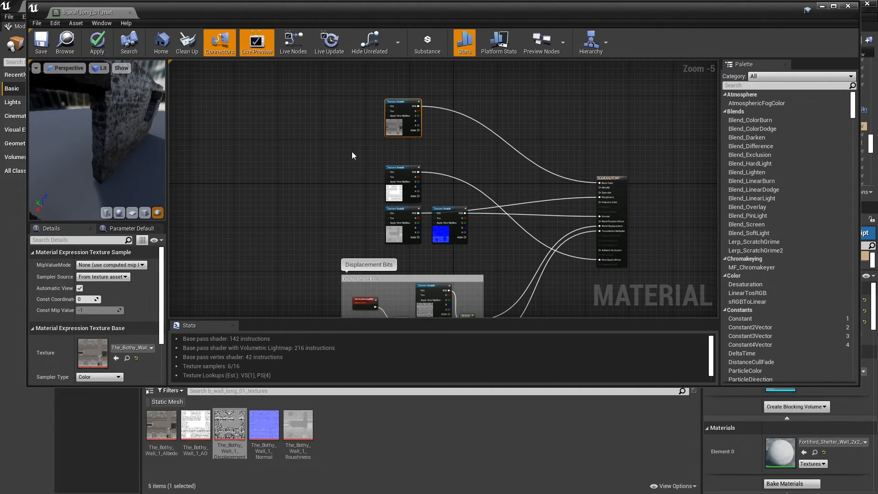
{"action": "left_click_drag", "start_coordinate": [350, 149], "coordinate": [482, 246]}
{"action": "type", "text": "c"}
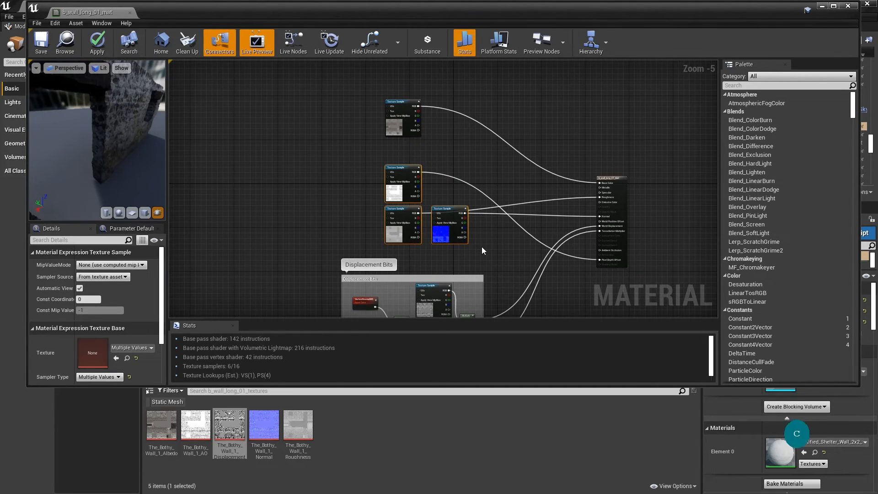
{"action": "type", "text": "Core Stuff"}
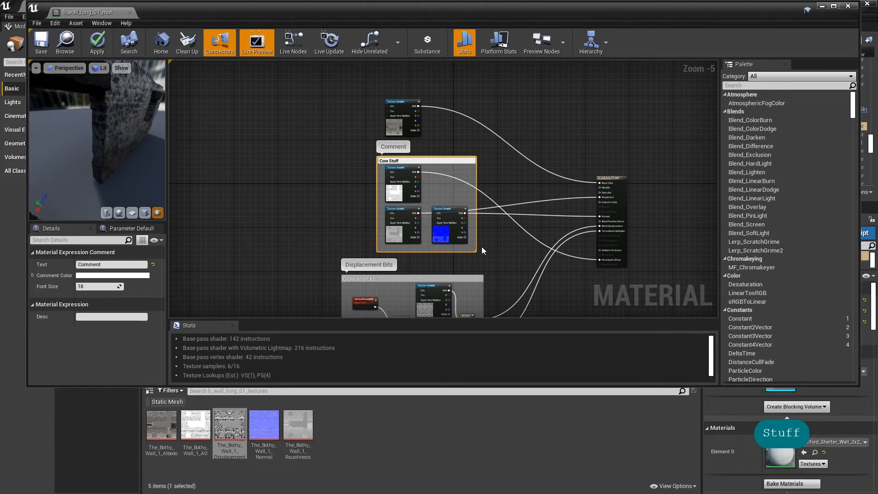
{"action": "key", "text": "Return"}
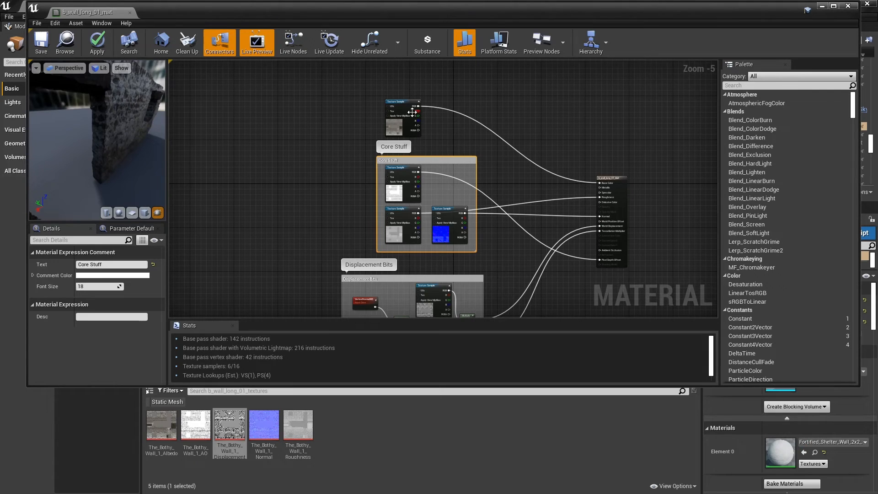
Step: Move the albedo sample further up, add a Multiply node and connect a new Constant3Vector to A and the albedo RGB to B
{"action": "left_click_drag", "start_coordinate": [404, 101], "coordinate": [402, 89]}
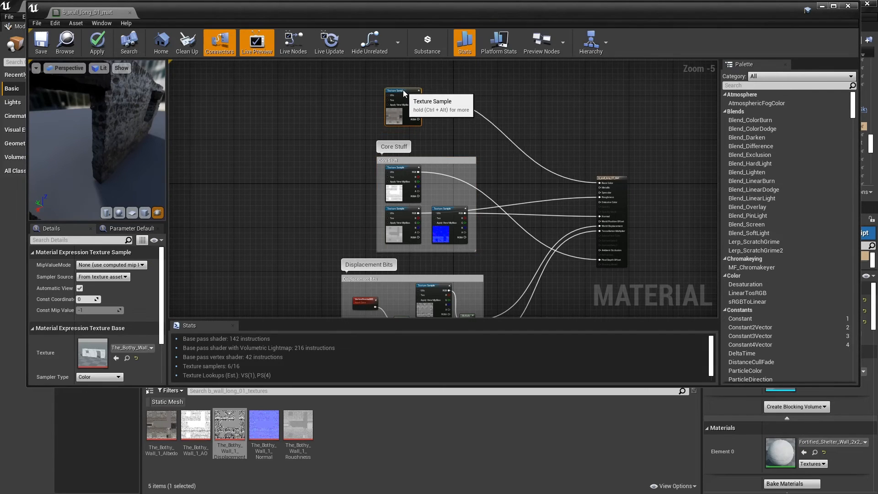
{"action": "scroll", "coordinate": [402, 90], "scroll_direction": "up", "scroll_amount": 3}
{"action": "right_click_drag", "start_coordinate": [449, 85], "coordinate": [451, 245]}
{"action": "key", "text": "m"}
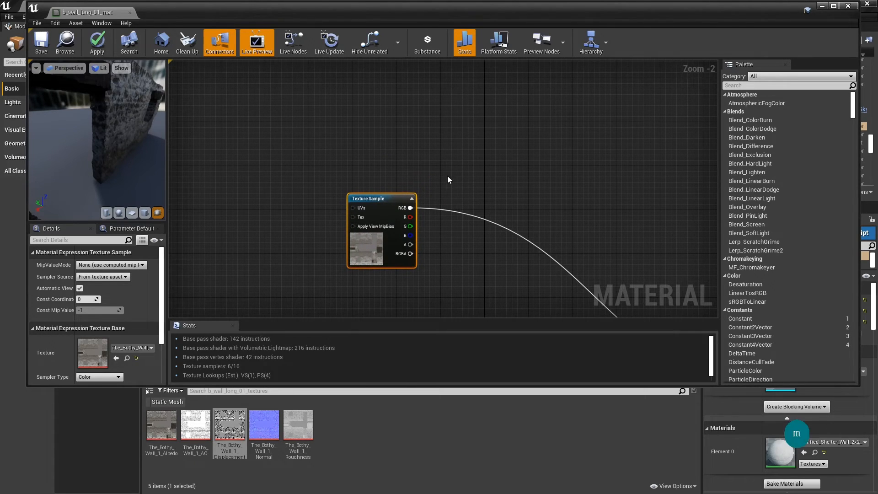
{"action": "left_click", "coordinate": [462, 174]}
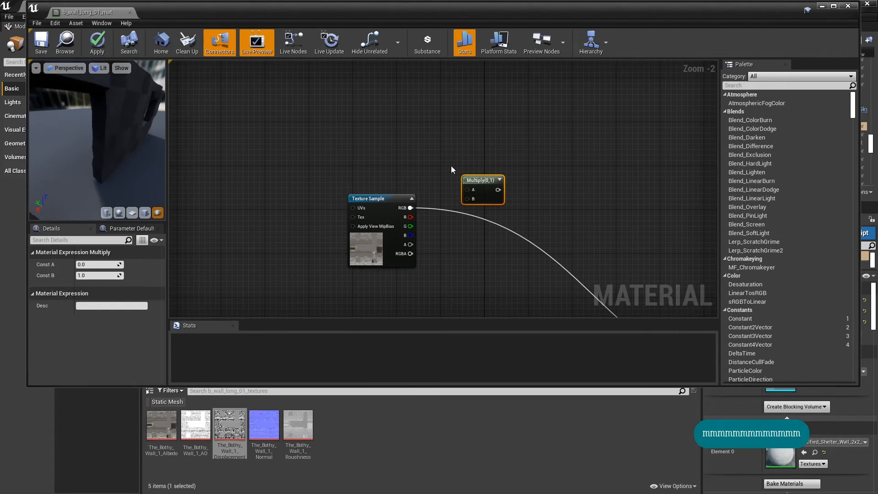
{"action": "key", "text": "3"}
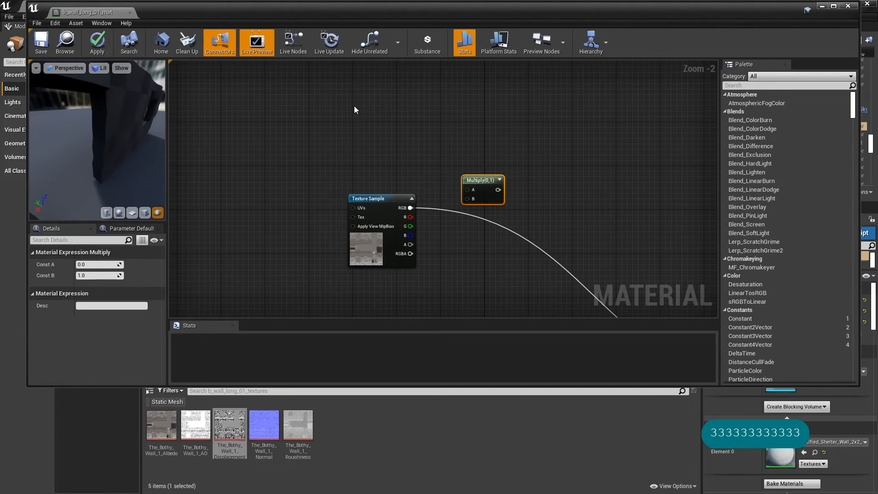
{"action": "left_click", "coordinate": [354, 106]}
{"action": "left_click_drag", "start_coordinate": [374, 111], "coordinate": [467, 199]}
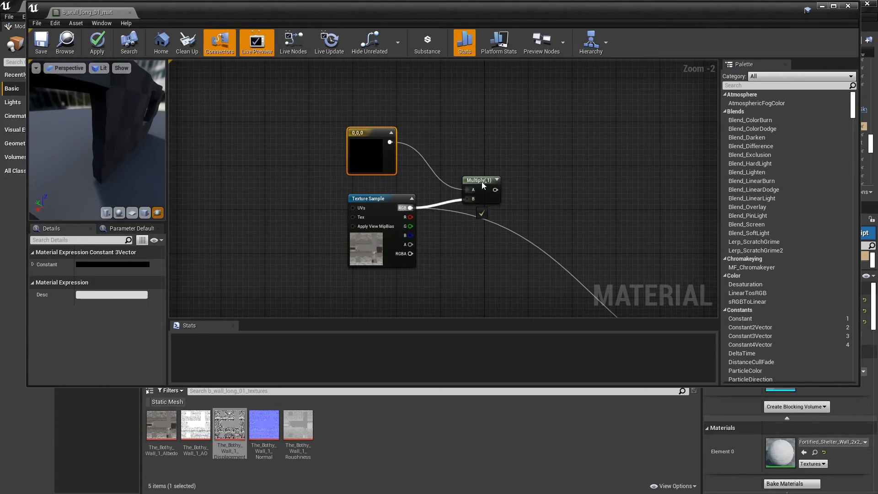
Step: Start previewing the new Multiply node on the wall mesh
{"action": "left_click", "coordinate": [479, 181]}
{"action": "right_click", "coordinate": [479, 180]}
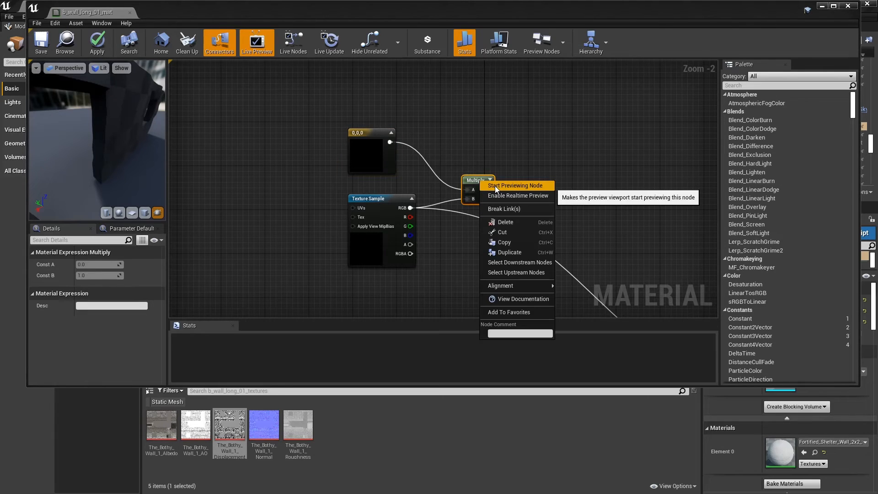
{"action": "left_click", "coordinate": [498, 187]}
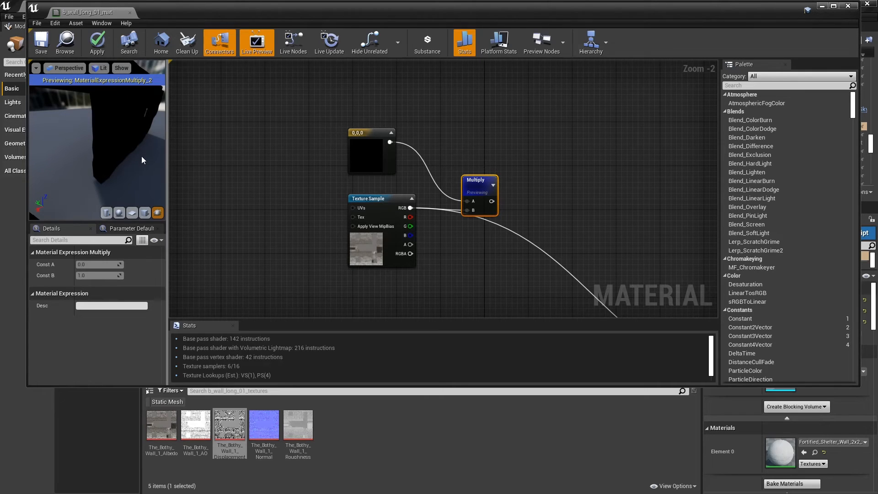
{"action": "left_click_drag", "start_coordinate": [141, 156], "coordinate": [103, 133]}
Step: Set the Constant3Vector colour to white (1,1,1) and check the multiplied albedo on the whole wall in the preview
{"action": "left_click", "coordinate": [355, 152]}
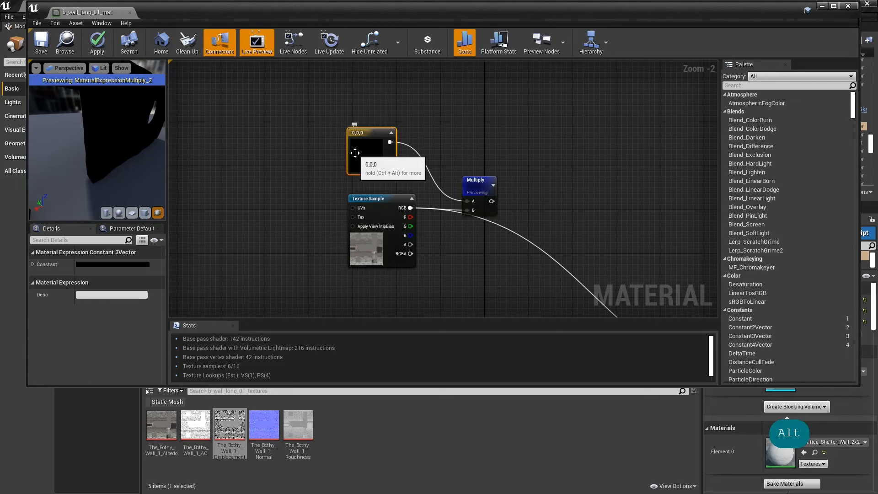
{"action": "double_click", "coordinate": [355, 152]}
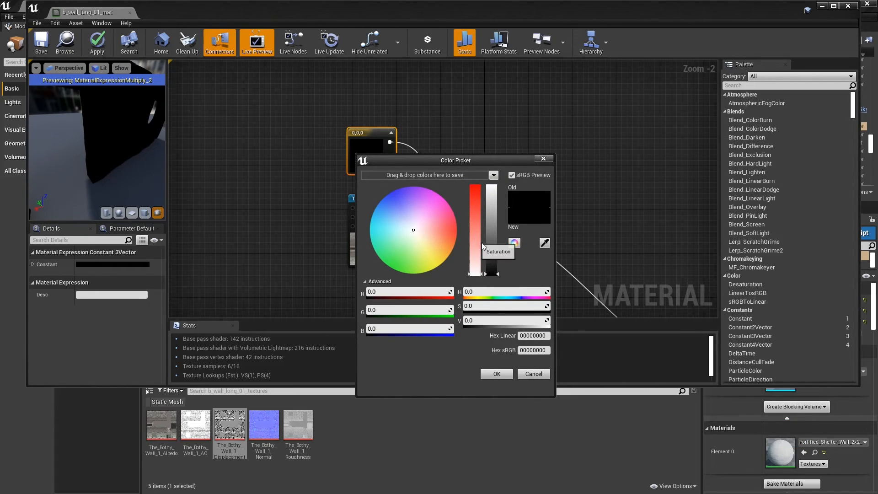
{"action": "left_click_drag", "start_coordinate": [491, 250], "coordinate": [490, 160]}
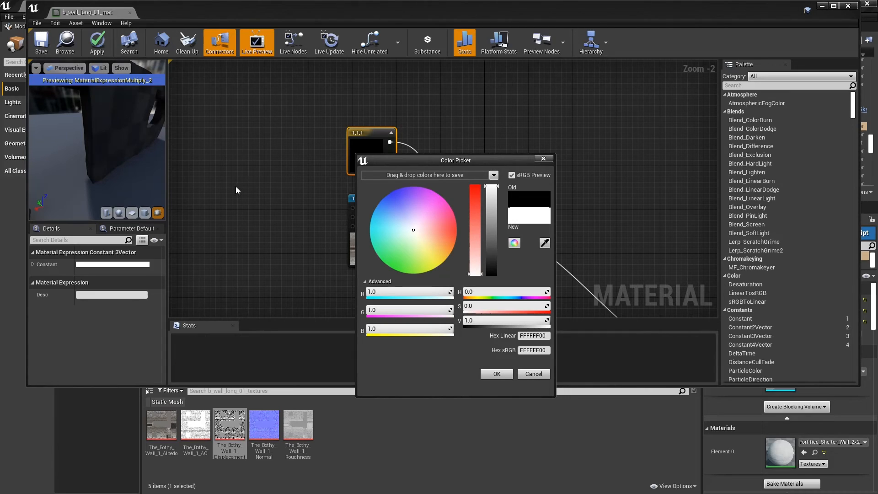
{"action": "left_click", "coordinate": [497, 374]}
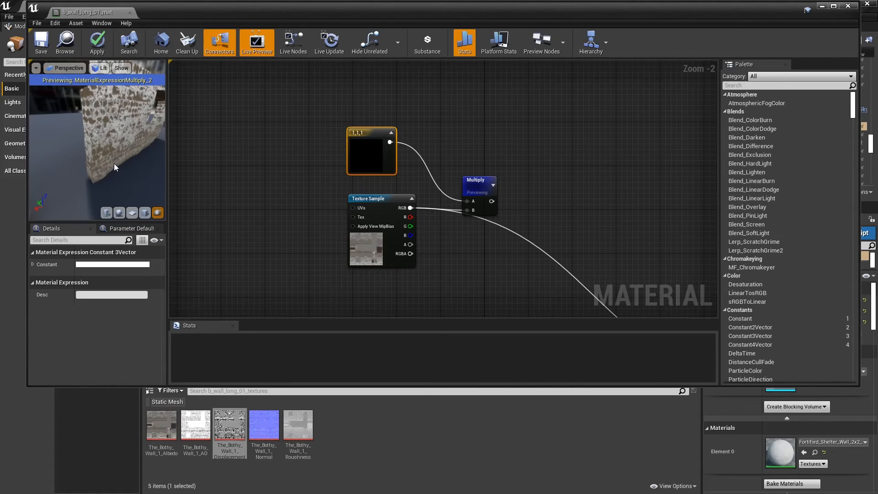
{"action": "mouse_move", "coordinate": [114, 163]}
{"action": "left_mouse_down"}
{"action": "mouse_move", "coordinate": [87, 165]}
{"action": "mouse_move", "coordinate": [114, 164]}
{"action": "left_mouse_up"}
{"action": "key", "text": "alt"}
{"action": "key", "text": "alt"}
{"action": "left_click_drag", "start_coordinate": [133, 128], "coordinate": [111, 145]}
{"action": "key", "text": "alt"}
{"action": "key", "text": "alt"}
{"action": "key", "text": "alt"}
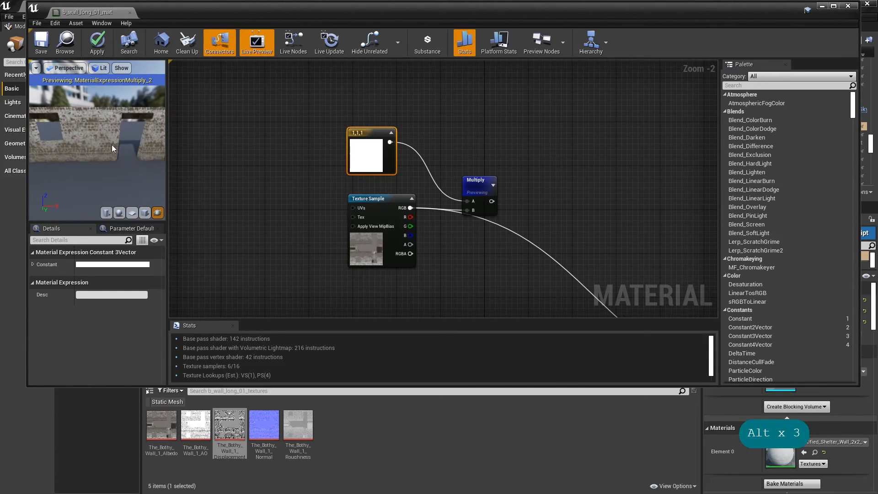
Step: Connect the Multiply output to the material's Base Color and convert the white Constant3Vector to a parameter
{"action": "right_click_drag", "start_coordinate": [597, 239], "coordinate": [435, 153]}
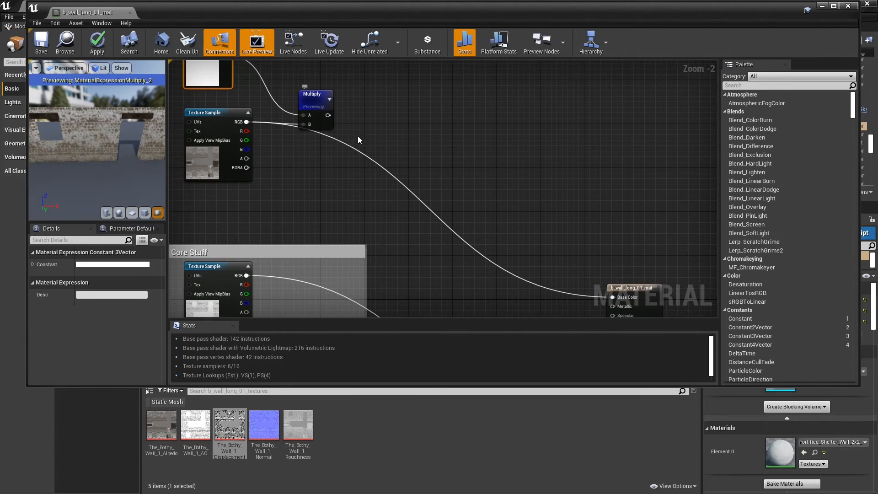
{"action": "left_click_drag", "start_coordinate": [327, 115], "coordinate": [613, 297]}
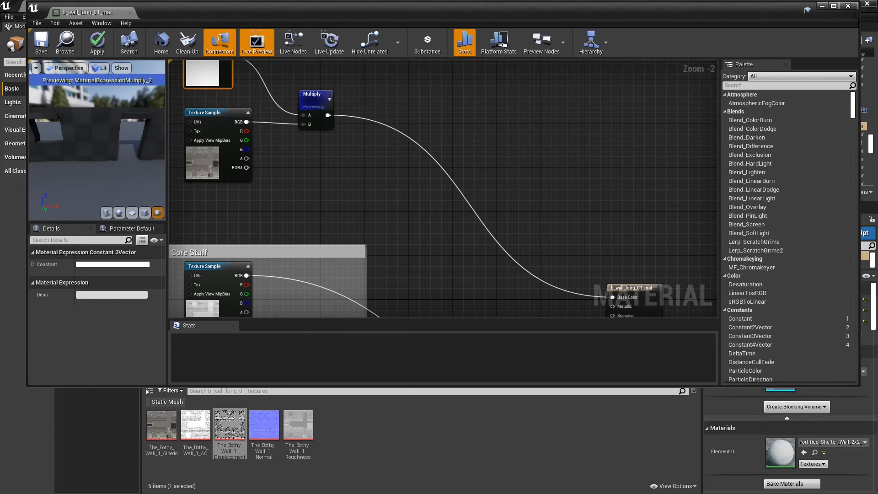
{"action": "right_click_drag", "start_coordinate": [370, 190], "coordinate": [502, 278]}
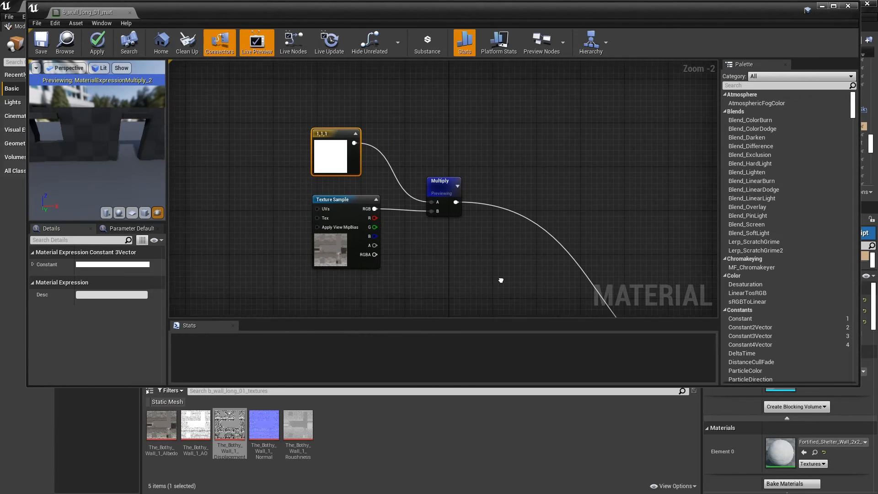
{"action": "right_click", "coordinate": [342, 135]}
{"action": "left_click", "coordinate": [358, 142]}
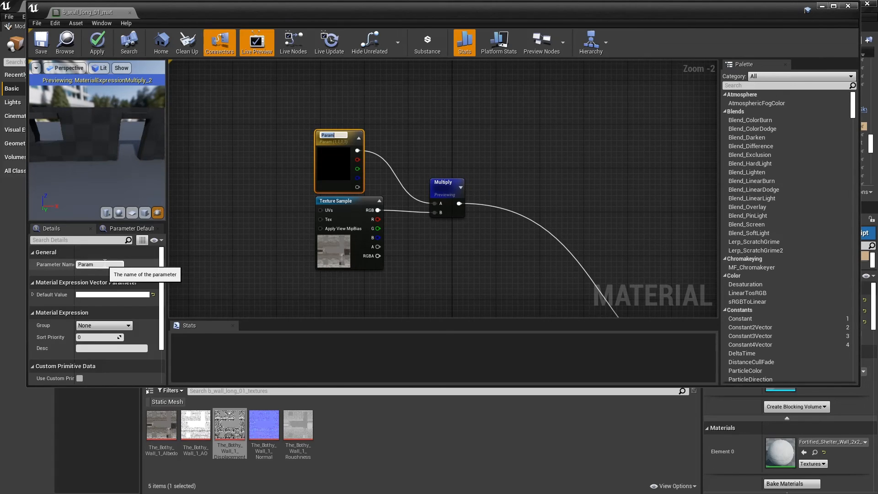
Step: Rename the colour vector parameter as Colour_Multiplier
{"action": "left_click", "coordinate": [106, 262]}
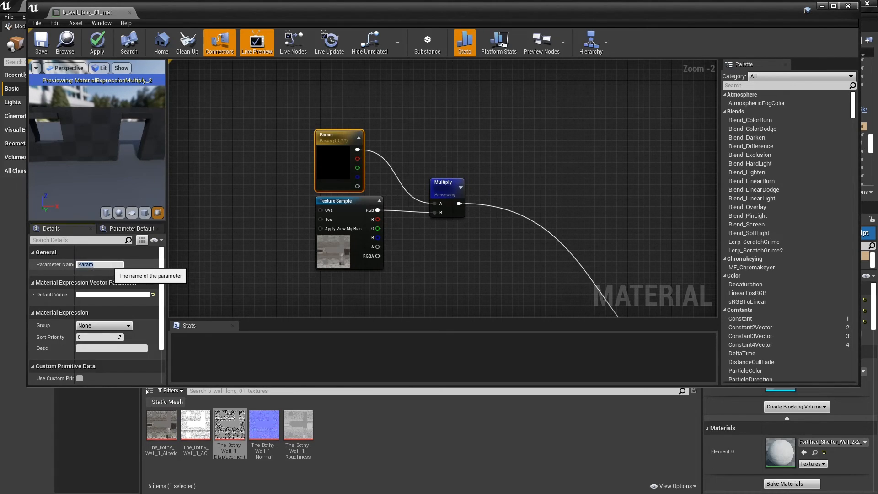
{"action": "key", "text": "BackSpace"}
{"action": "key", "text": "BackSpace"}
{"action": "key", "text": "BackSpace"}
{"action": "key", "text": "BackSpace"}
{"action": "key", "text": "BackSpace"}
{"action": "key", "text": "BackSpace"}
{"action": "key", "text": "BackSpace"}
{"action": "key", "text": "BackSpace"}
{"action": "key", "text": "BackSpace"}
{"action": "key", "text": "BackSpace"}
{"action": "key", "text": "BackSpace"}
{"action": "key", "text": "BackSpace"}
{"action": "key", "text": "BackSpace"}
{"action": "key", "text": "BackSpace"}
{"action": "key", "text": "BackSpace"}
{"action": "key", "text": "BackSpace"}
{"action": "key", "text": "BackSpace"}
{"action": "key", "text": "BackSpace"}
{"action": "key", "text": "BackSpace"}
{"action": "key", "text": "BackSpace"}
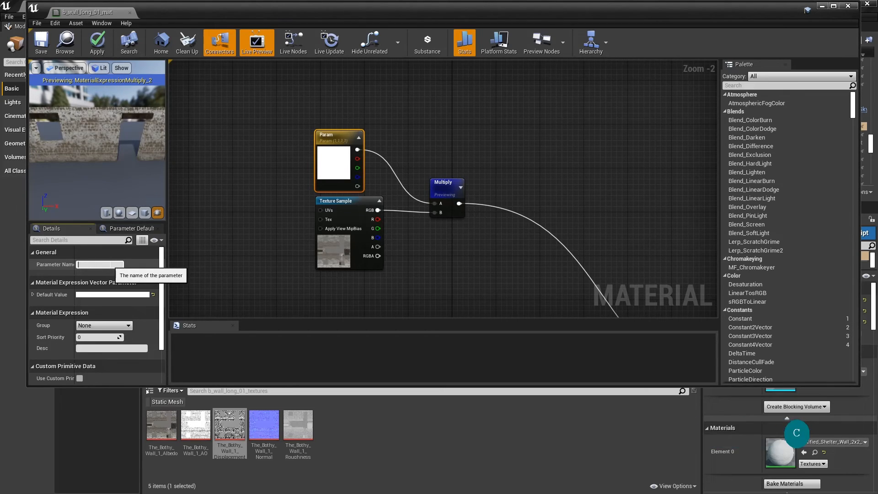
{"action": "type", "text": "Colour"}
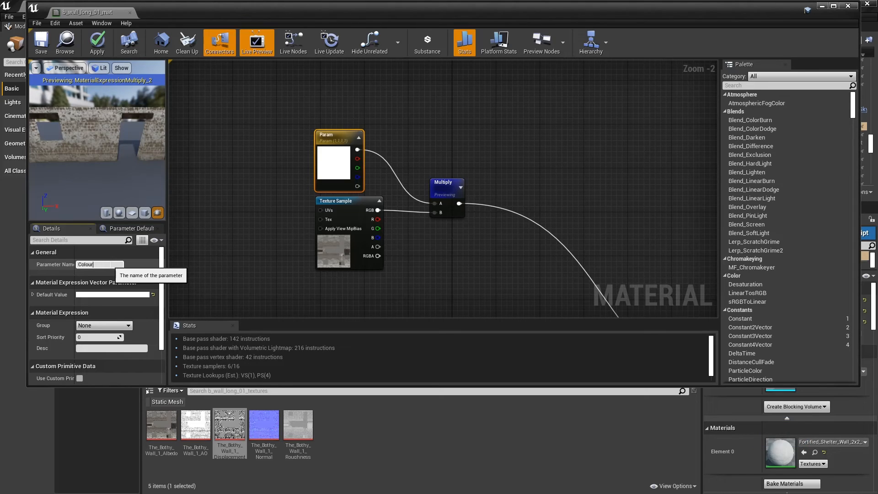
{"action": "type", "text": "_Mul"}
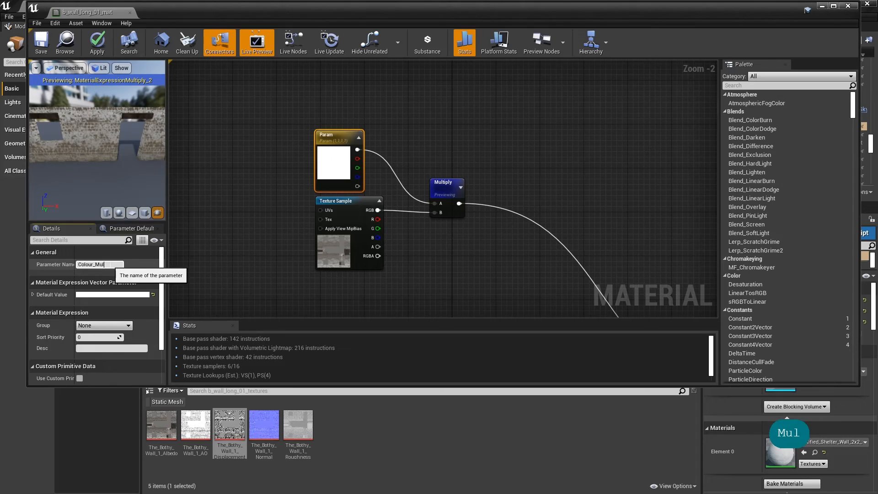
{"action": "type", "text": "tiplier"}
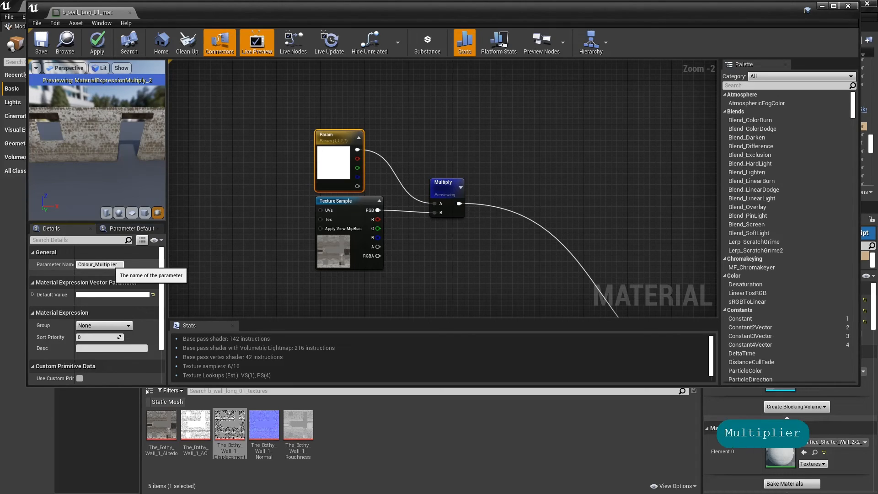
{"action": "key", "text": "Return"}
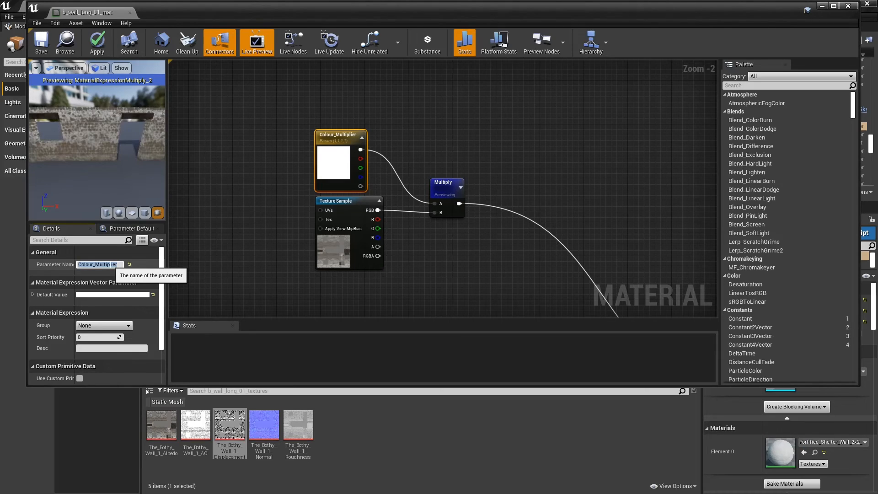
Step: Group the Colour_Multiplier parameter, albedo sample and Multiply node in a comment box titled "Albedo Bits"
{"action": "left_click", "coordinate": [273, 121]}
{"action": "left_click_drag", "start_coordinate": [276, 114], "coordinate": [524, 252]}
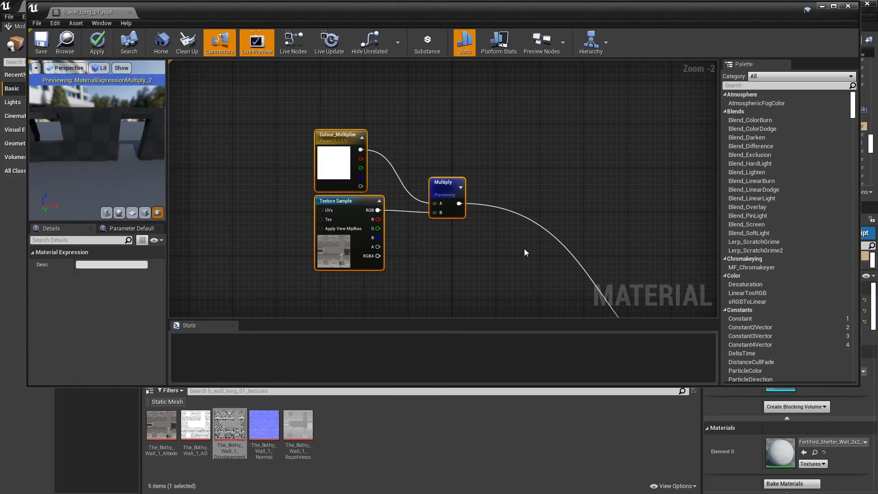
{"action": "key", "text": "c"}
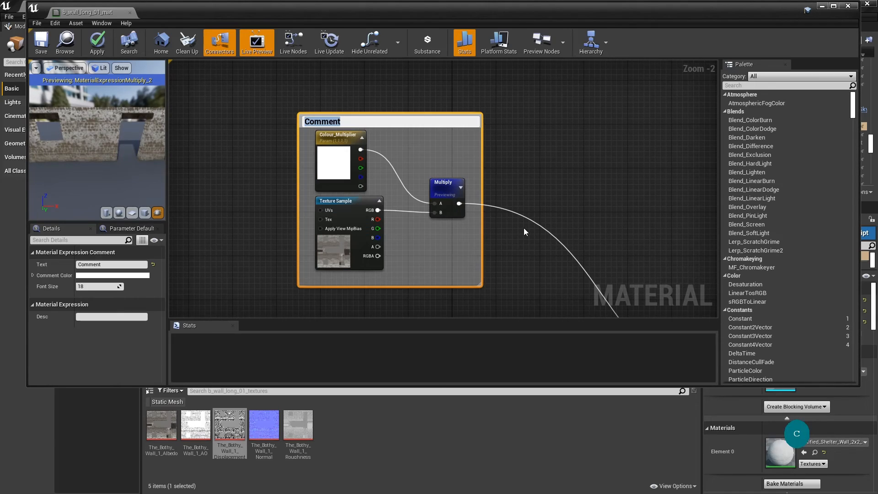
{"action": "type", "text": "Albed"}
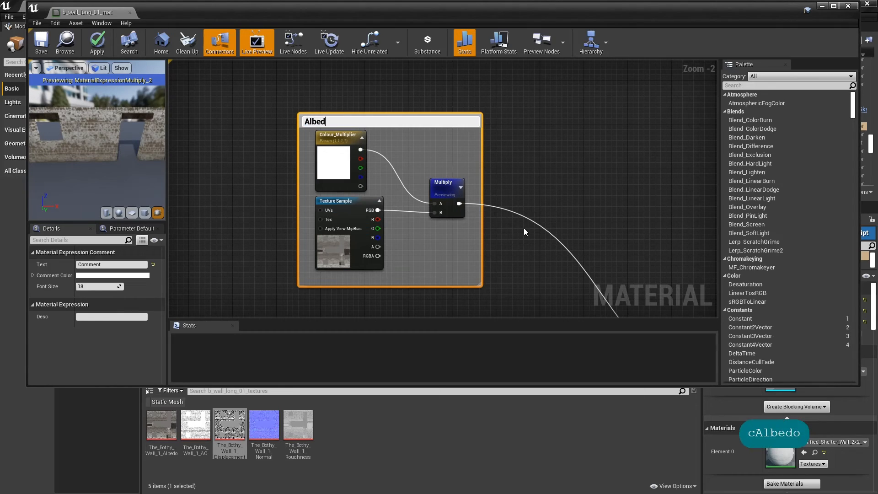
{"action": "type", "text": "o Bits"}
{"action": "key", "text": "Return"}
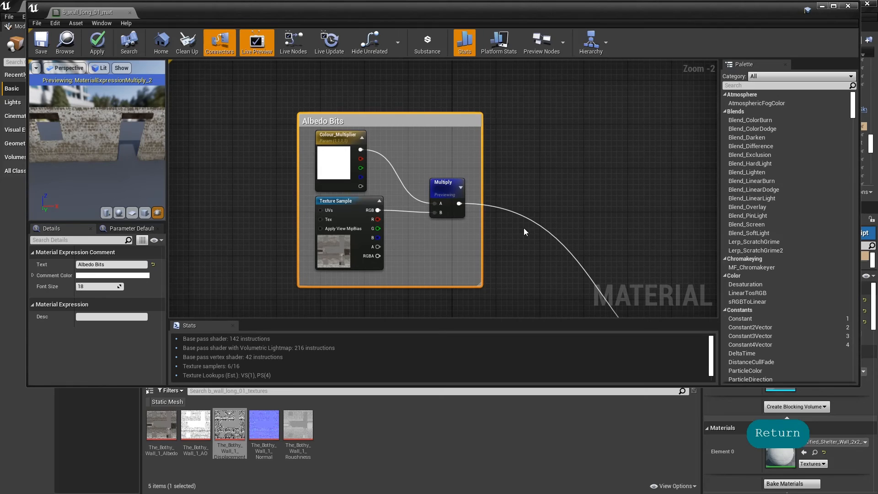
{"action": "left_click", "coordinate": [555, 208]}
Step: Save the b_wall_long_01_mat material with its three commented node groups
{"action": "scroll", "coordinate": [594, 214], "scroll_direction": "down", "scroll_amount": 3}
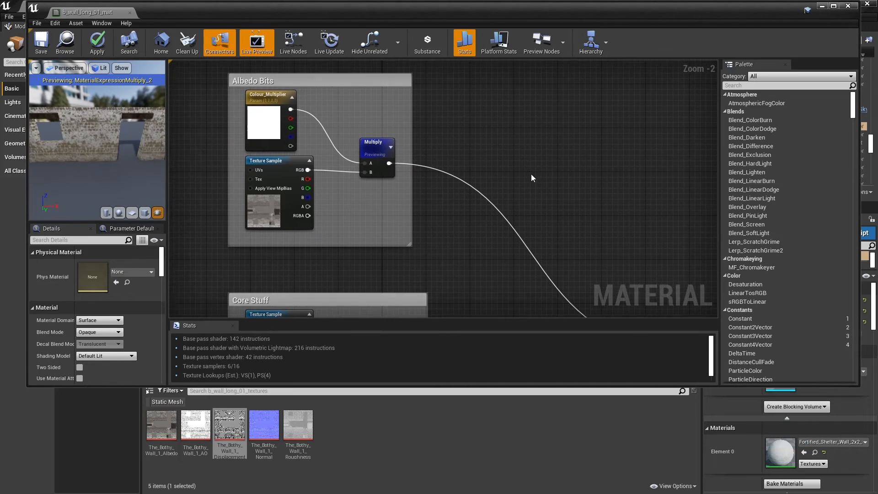
{"action": "scroll", "coordinate": [616, 217], "scroll_direction": "down", "scroll_amount": 1}
{"action": "right_click_drag", "start_coordinate": [616, 216], "coordinate": [574, 163]}
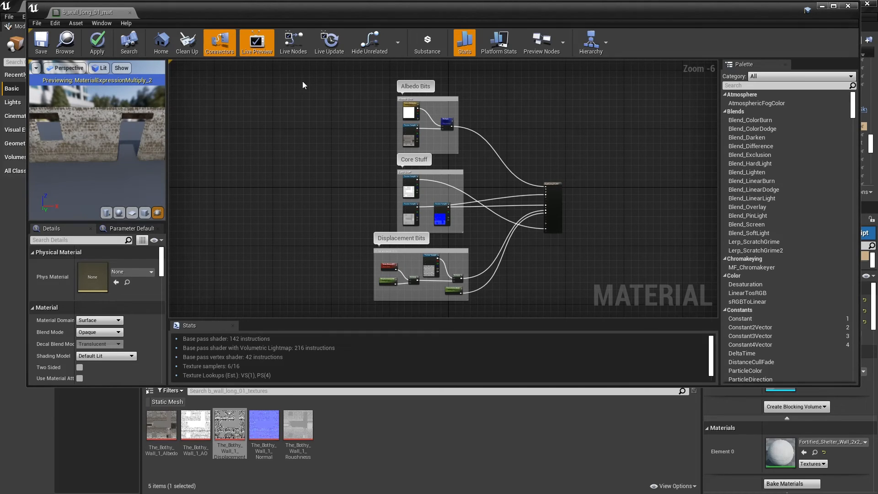
{"action": "left_click", "coordinate": [41, 45]}
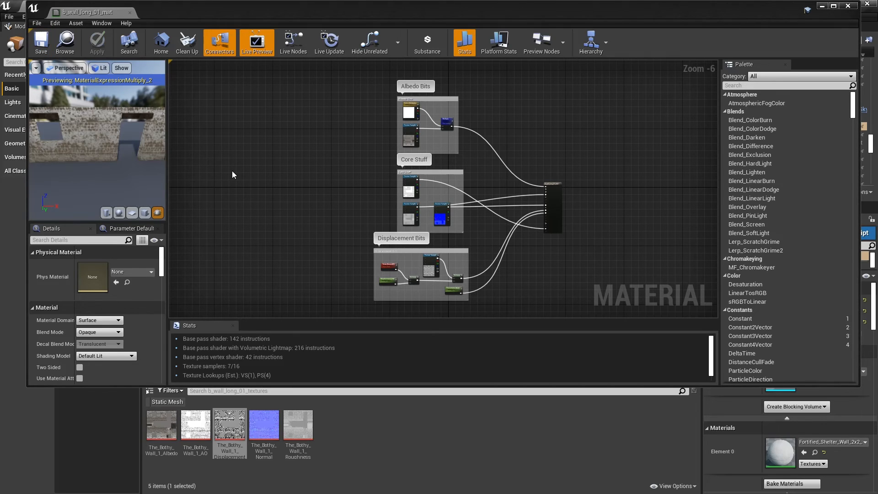
Step: Close the material editor, open the b_wall_long_01_export_single_material mesh from the bothy folder and inspect the whole wall
{"action": "left_click", "coordinate": [130, 12]}
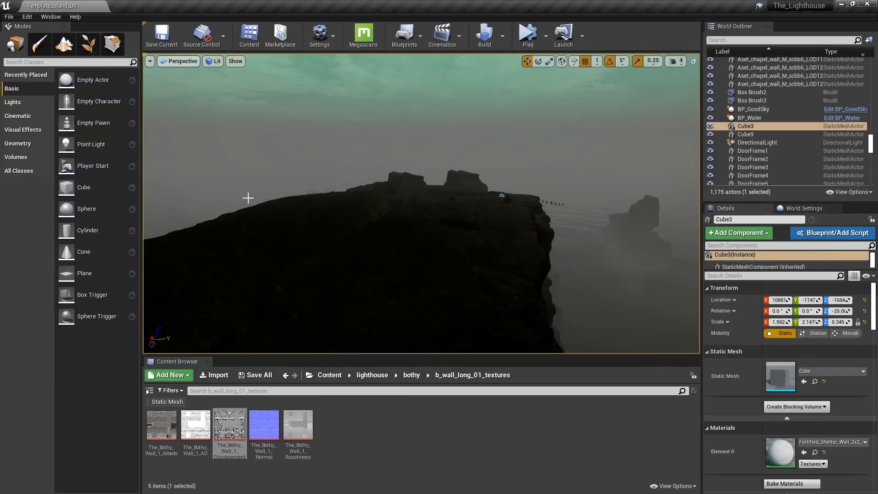
{"action": "left_click", "coordinate": [412, 375]}
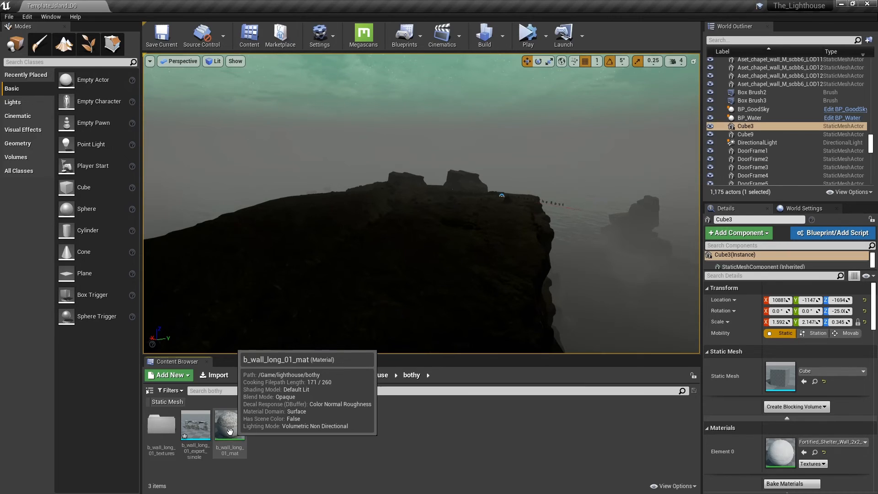
{"action": "double_click", "coordinate": [200, 432]}
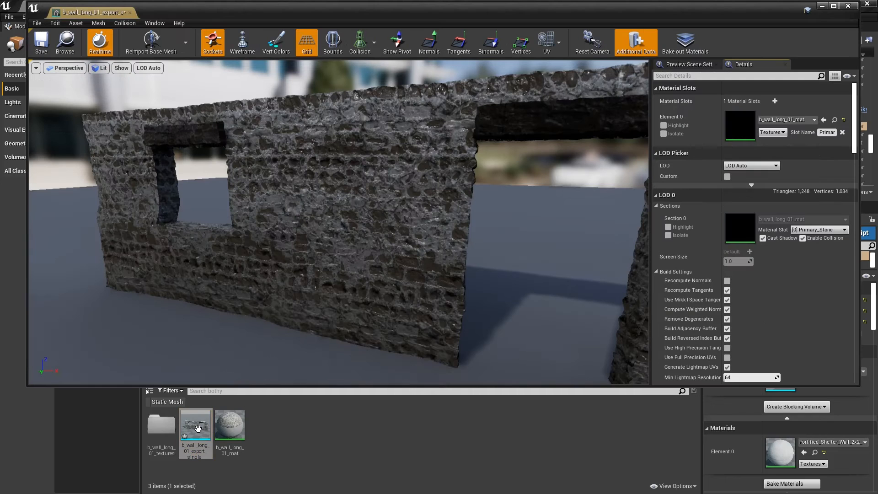
{"action": "left_click_drag", "start_coordinate": [273, 302], "coordinate": [306, 300]}
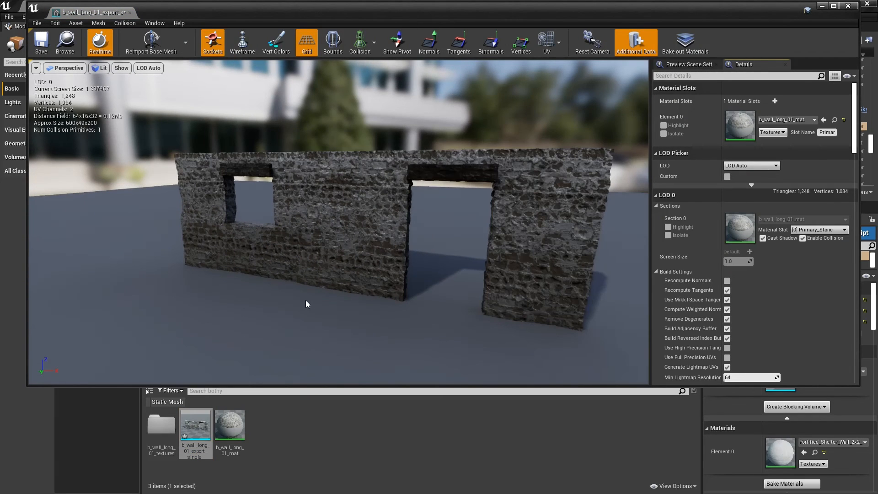
{"action": "mouse_move", "coordinate": [395, 311]}
{"action": "left_mouse_down"}
{"action": "mouse_move", "coordinate": [649, 304]}
{"action": "mouse_move", "coordinate": [395, 309]}
{"action": "left_mouse_up"}
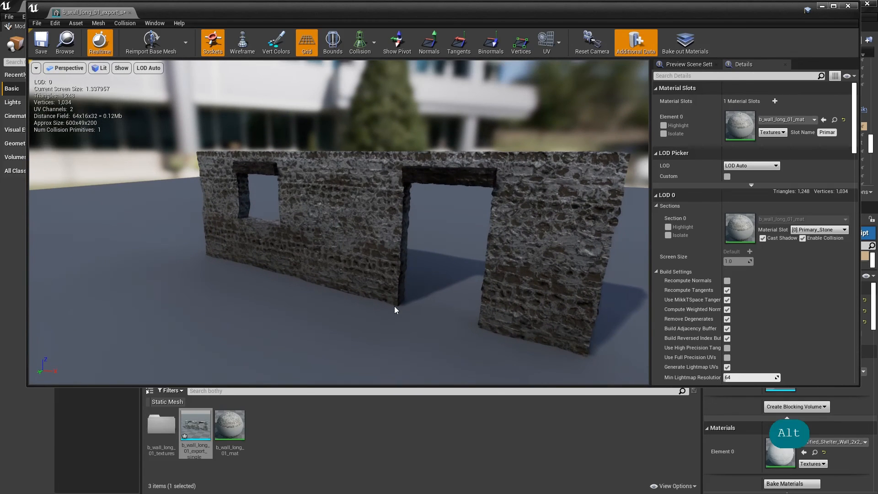
Step: Create a folder named main_materials inside the bothy folder
{"action": "left_click", "coordinate": [230, 425]}
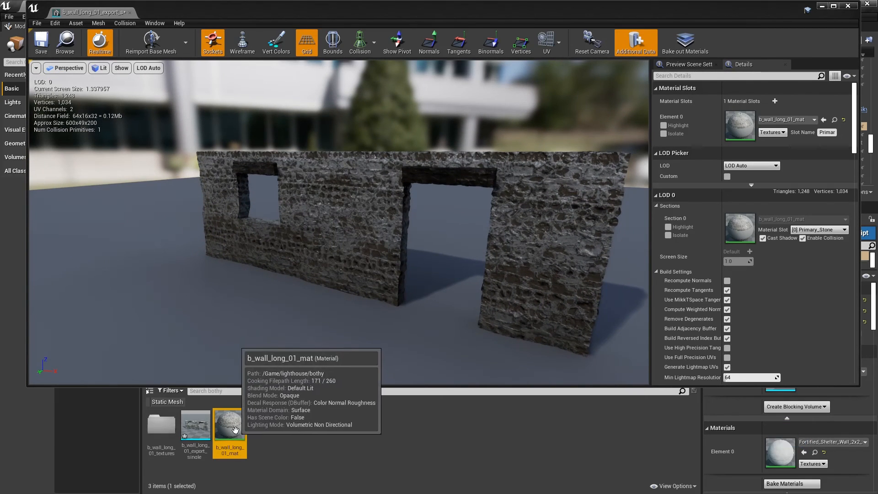
{"action": "right_click", "coordinate": [271, 429]}
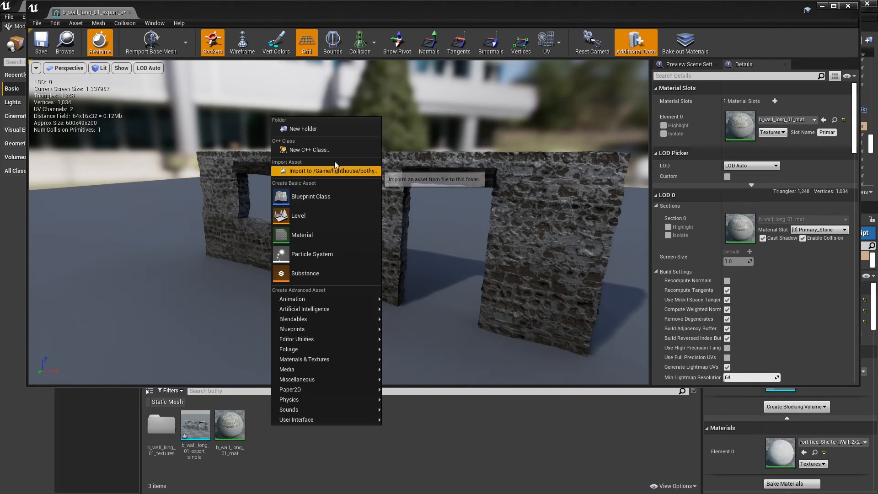
{"action": "left_click", "coordinate": [321, 130]}
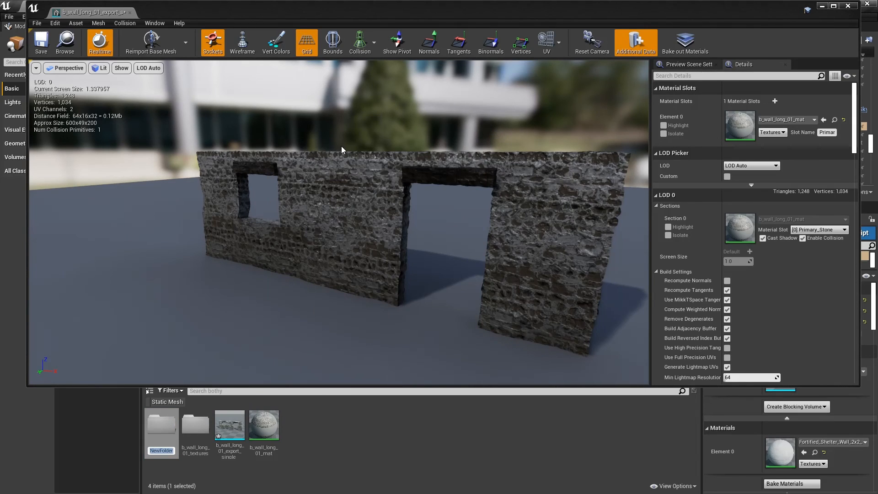
{"action": "type", "text": "main"}
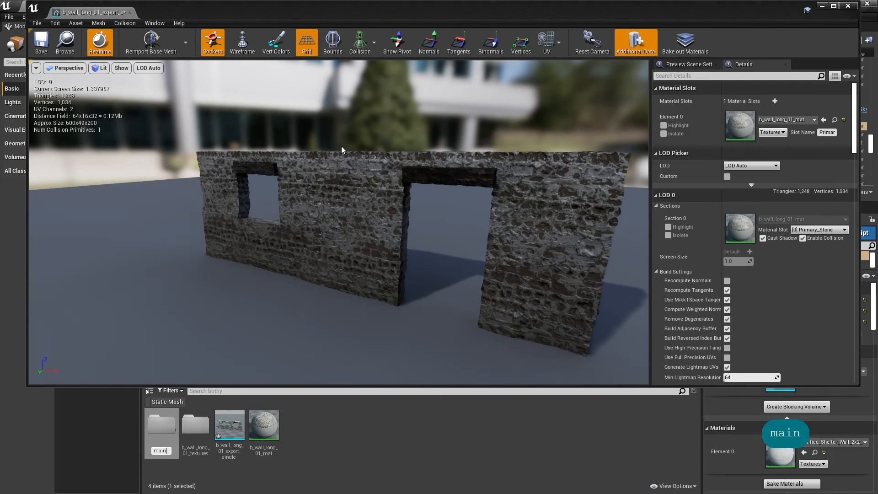
{"action": "type", "text": "_materials"}
{"action": "key", "text": "Return"}
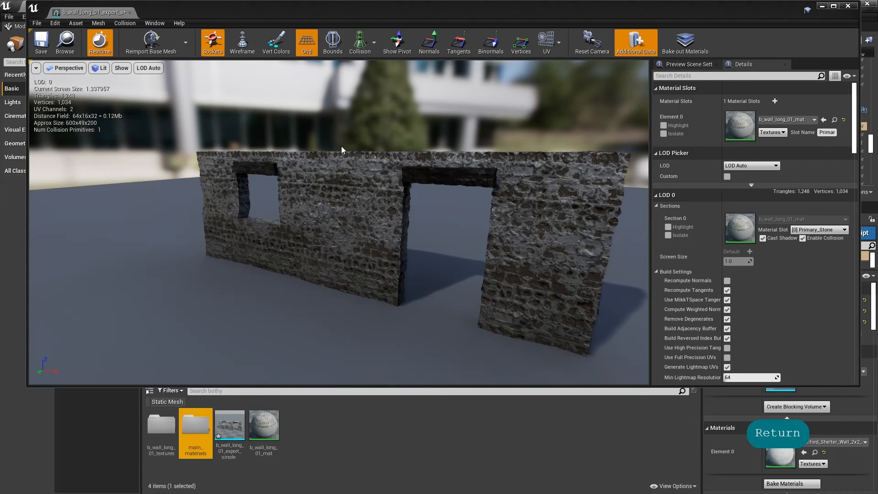
Step: Create a material instance of b_wall_long_01_mat, keep the name b_wall_long_01_mat_Inst and save it
{"action": "left_click", "coordinate": [269, 427]}
{"action": "right_click", "coordinate": [269, 428]}
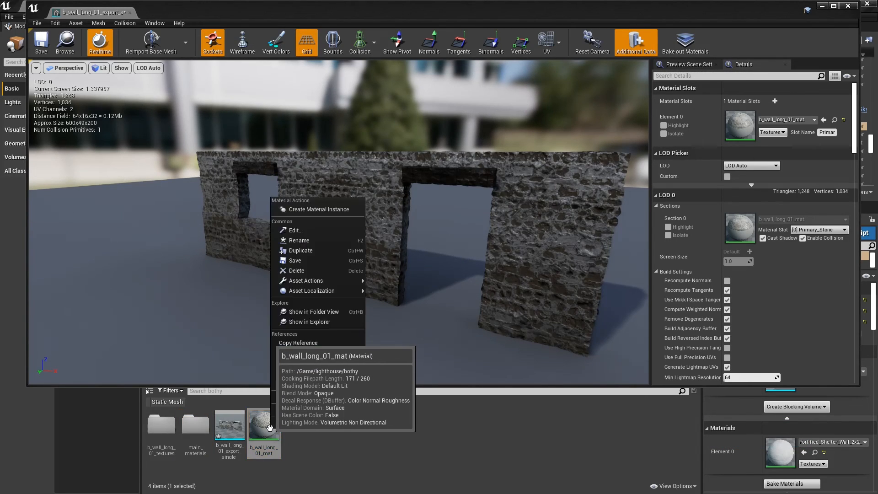
{"action": "left_click", "coordinate": [331, 211]}
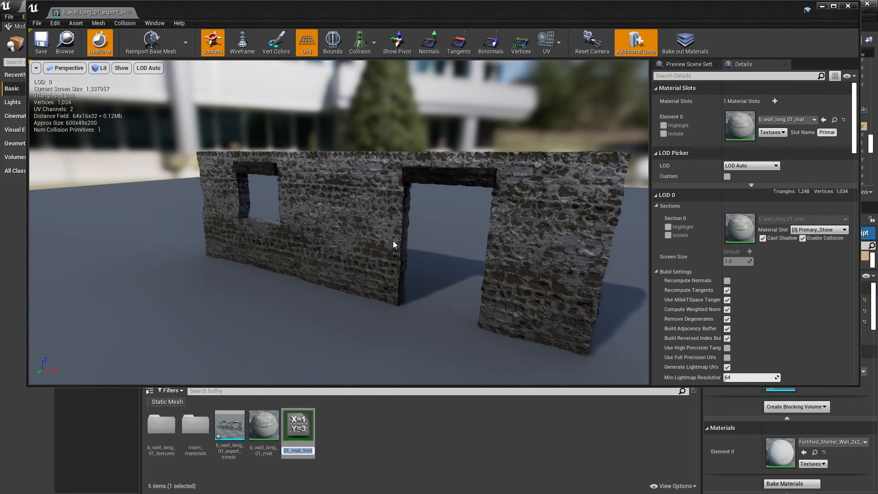
{"action": "key", "text": "Right"}
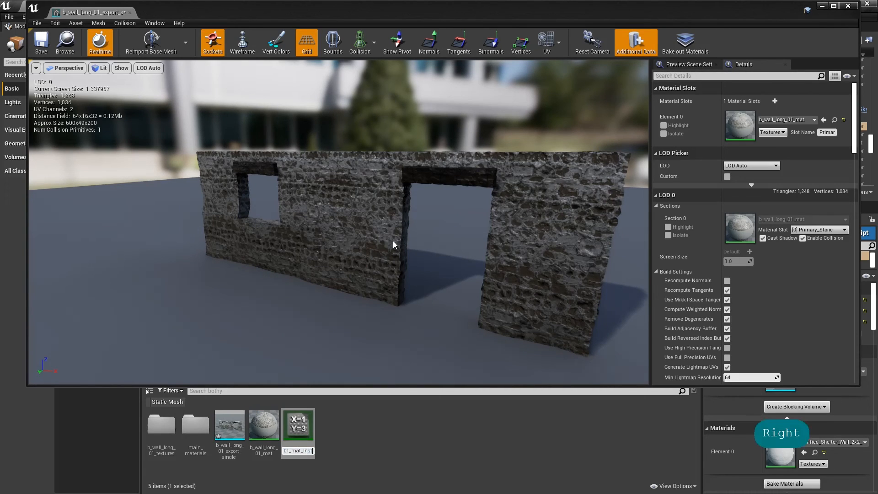
{"action": "key", "text": "Return"}
{"action": "key", "text": "ctrl+s"}
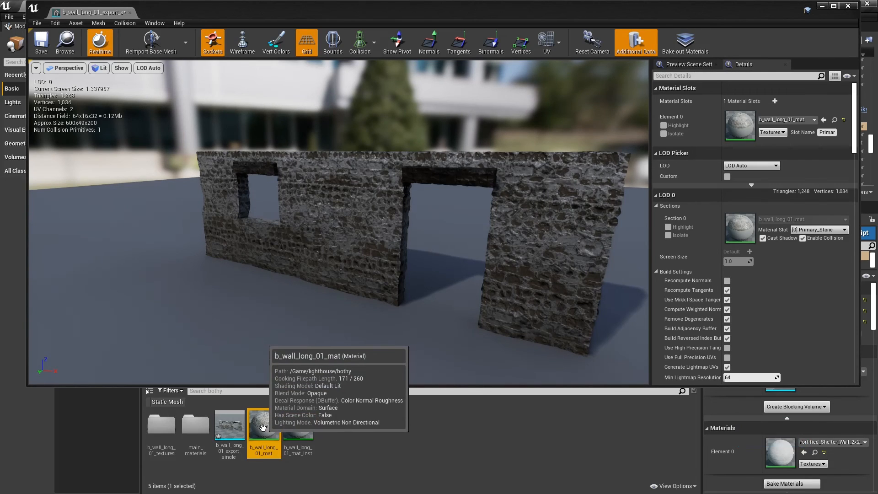
Step: Move b_wall_long_01_mat into the main_materials folder and assign b_wall_long_01_mat_Inst to the wall mesh's Element 0 slot
{"action": "left_click_drag", "start_coordinate": [263, 426], "coordinate": [199, 428]}
{"action": "left_click", "coordinate": [224, 443]}
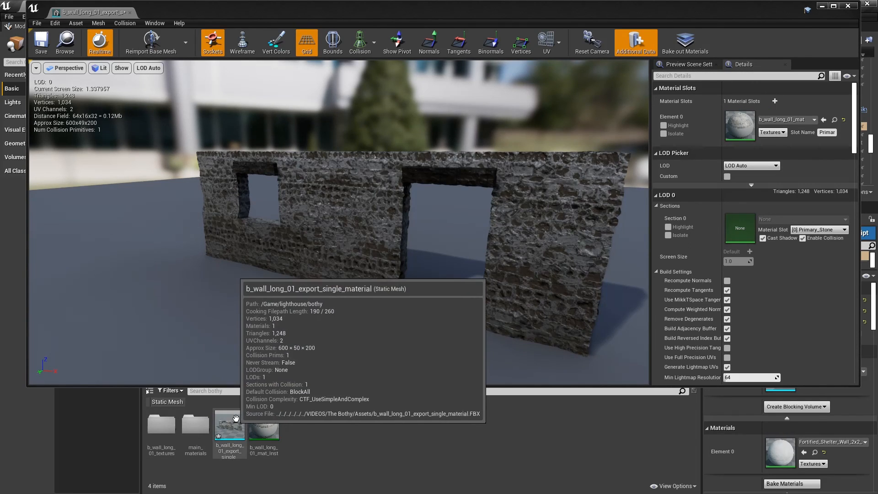
{"action": "left_click", "coordinate": [275, 427]}
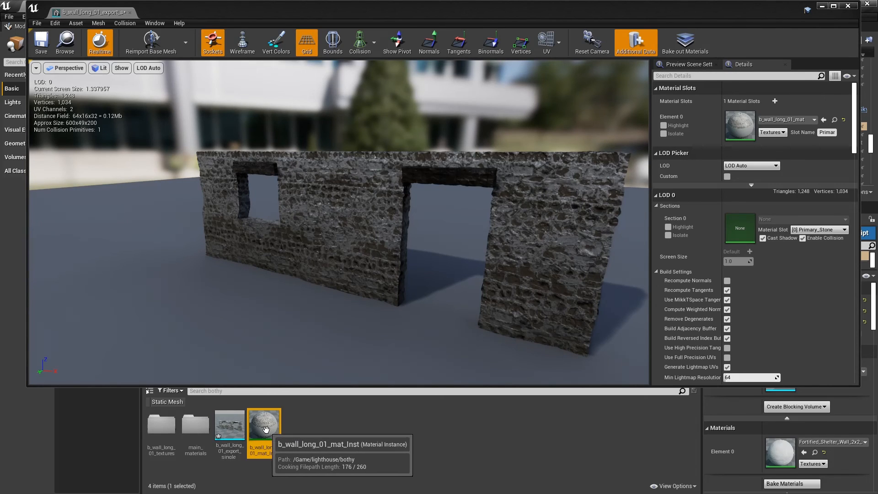
{"action": "left_click_drag", "start_coordinate": [274, 430], "coordinate": [746, 128]}
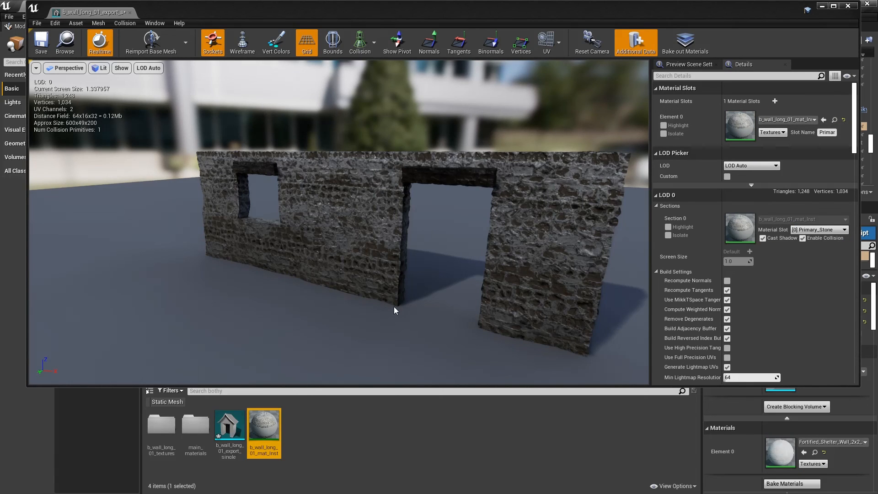
Step: Examine the exposed parameters and wall preview of b_wall_long_01_mat_Inst, and close its editor
{"action": "double_click", "coordinate": [274, 420]}
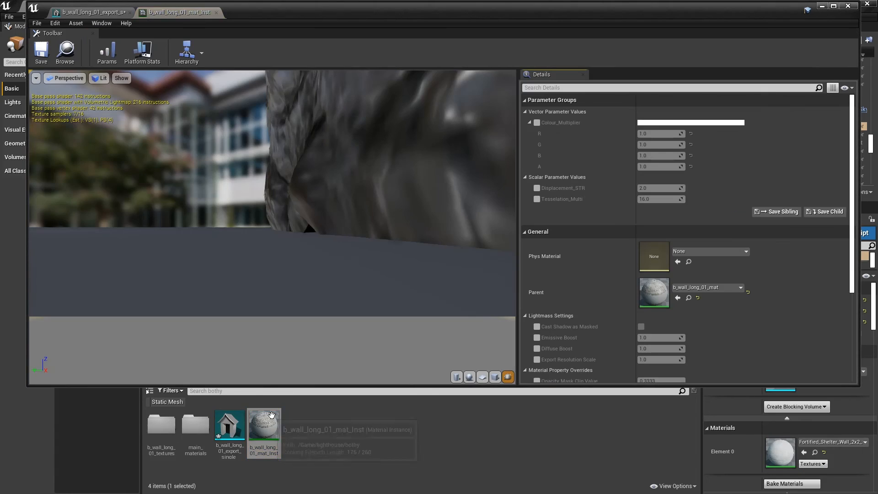
{"action": "scroll", "coordinate": [345, 249], "scroll_direction": "down", "scroll_amount": 8}
{"action": "scroll", "coordinate": [345, 250], "scroll_direction": "up", "scroll_amount": 1}
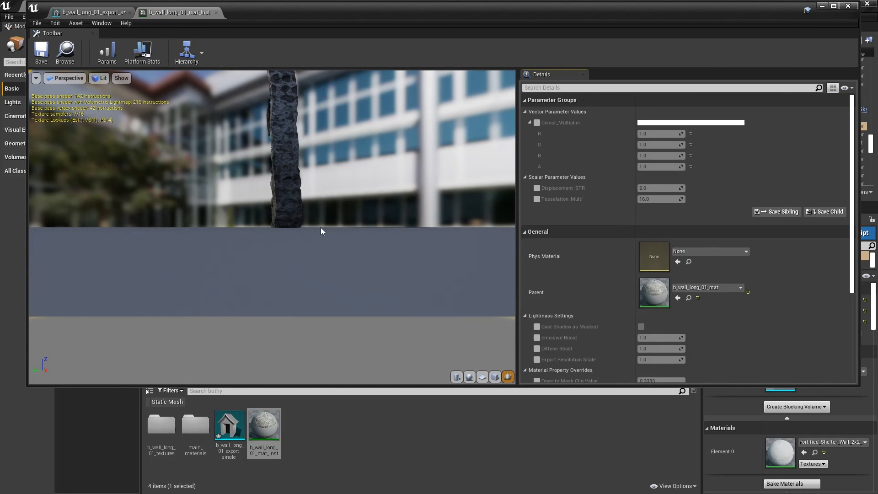
{"action": "left_click_drag", "start_coordinate": [321, 229], "coordinate": [489, 240]}
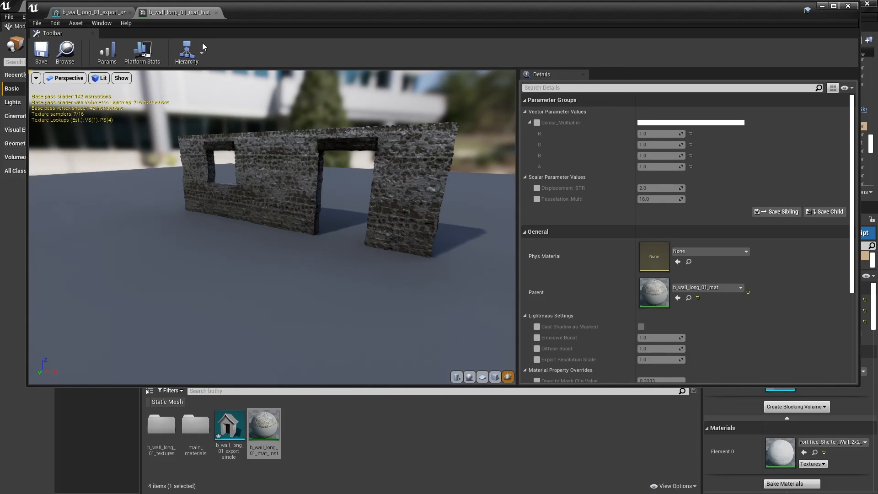
{"action": "left_click", "coordinate": [216, 13]}
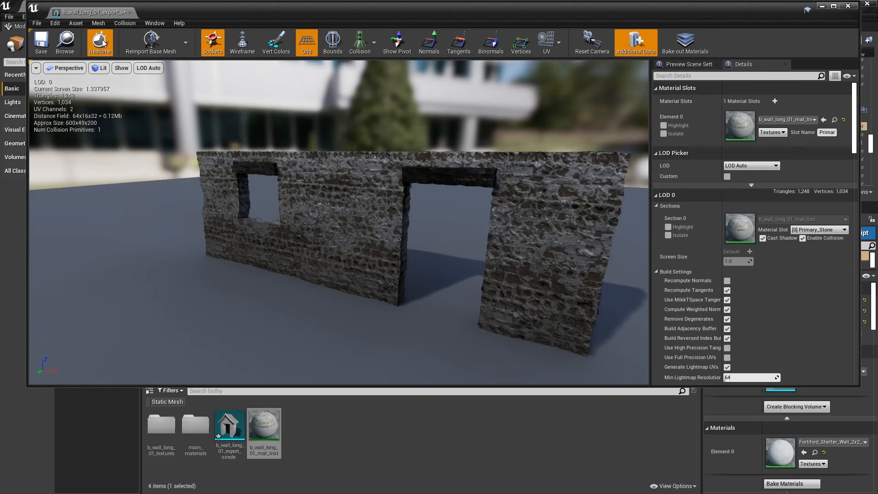
Step: Save the wall mesh with its new material and place the mesh in the level on the dark hillside
{"action": "left_click", "coordinate": [40, 47]}
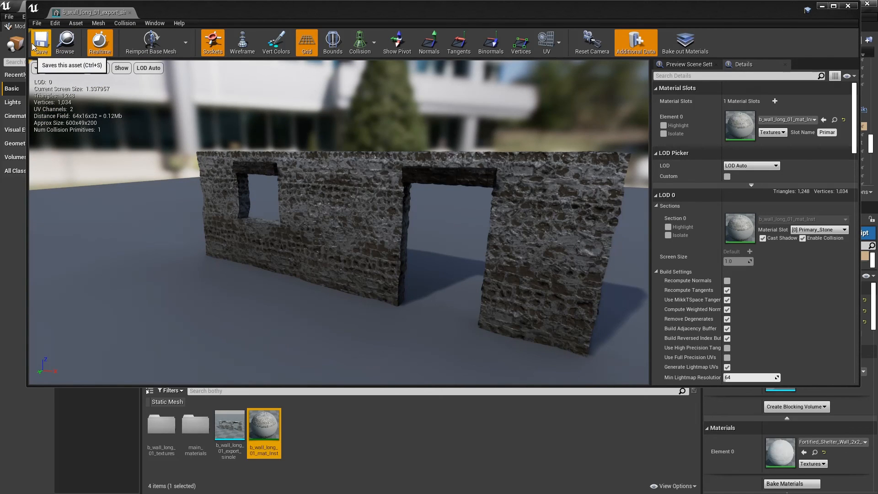
{"action": "left_click", "coordinate": [130, 12]}
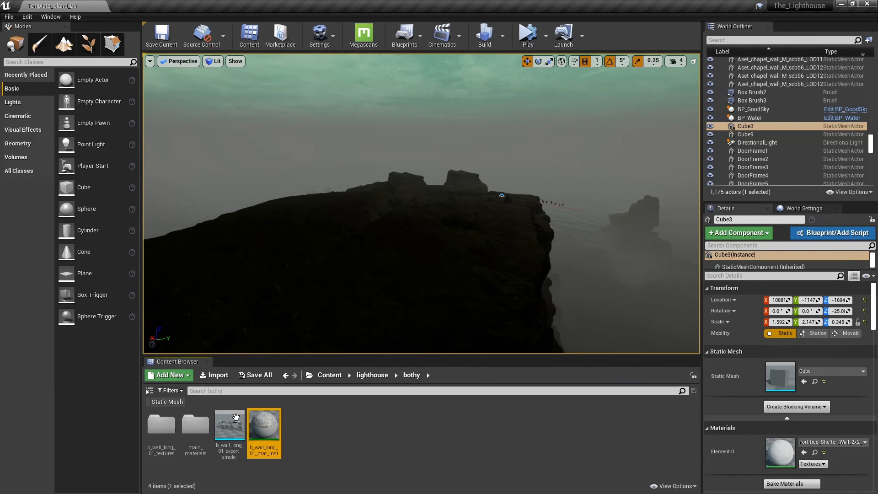
{"action": "left_click_drag", "start_coordinate": [230, 427], "coordinate": [458, 241]}
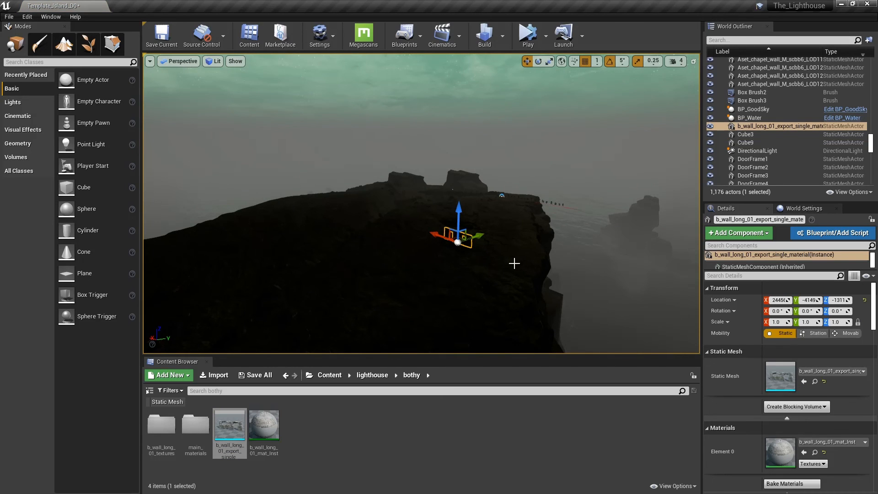
Step: Examine the placed bothy wall up close in the level, checking its stone surface against the surrounding cliffs
{"action": "key", "text": "d"}
{"action": "key", "text": "d"}
{"action": "key", "text": "d"}
{"action": "key", "text": "d"}
{"action": "right_click_drag", "start_coordinate": [513, 263], "coordinate": [212, 288]}
{"action": "key", "text": "d"}
{"action": "key", "text": "d"}
{"action": "key", "text": "d"}
{"action": "key", "text": "d"}
{"action": "key", "text": "d"}
{"action": "key", "text": "d"}
{"action": "key", "text": "d"}
{"action": "key", "text": "w"}
{"action": "key", "text": "w"}
{"action": "key", "text": "w"}
{"action": "key", "text": "w"}
{"action": "key", "text": "w"}
{"action": "key", "text": "w"}
{"action": "key", "text": "d"}
{"action": "key", "text": "q"}
{"action": "key", "text": "w"}
{"action": "key", "text": "w"}
{"action": "key", "text": "w"}
{"action": "right_click_drag", "start_coordinate": [594, 256], "coordinate": [521, 259]}
{"action": "key", "text": "d"}
Step: Select the BP_GoodSky actor in the level to show its sky settings
{"action": "left_click", "coordinate": [542, 161]}
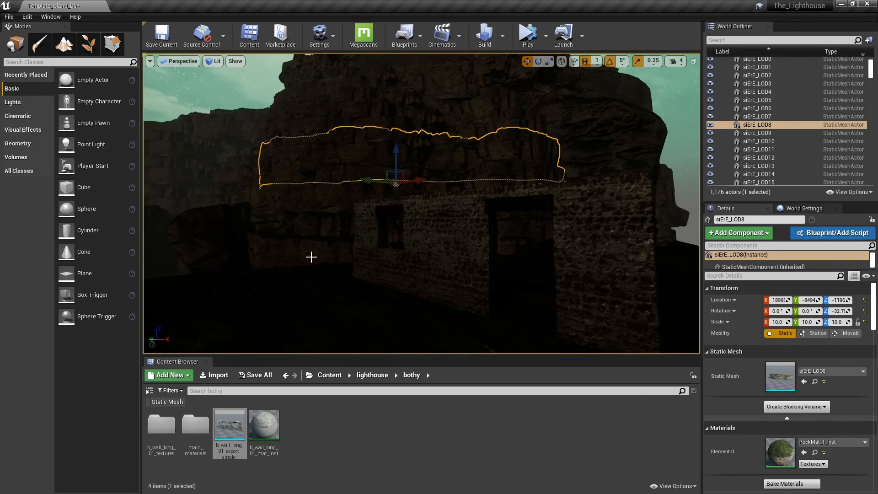
{"action": "left_click", "coordinate": [201, 91]}
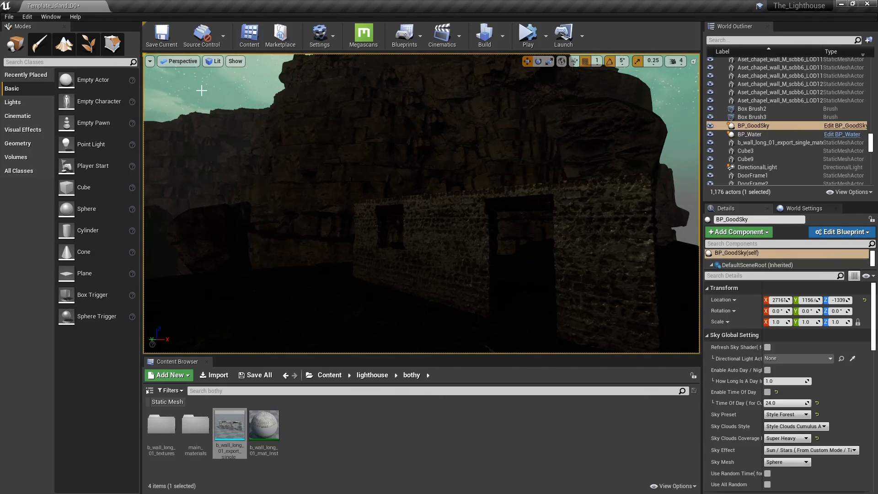